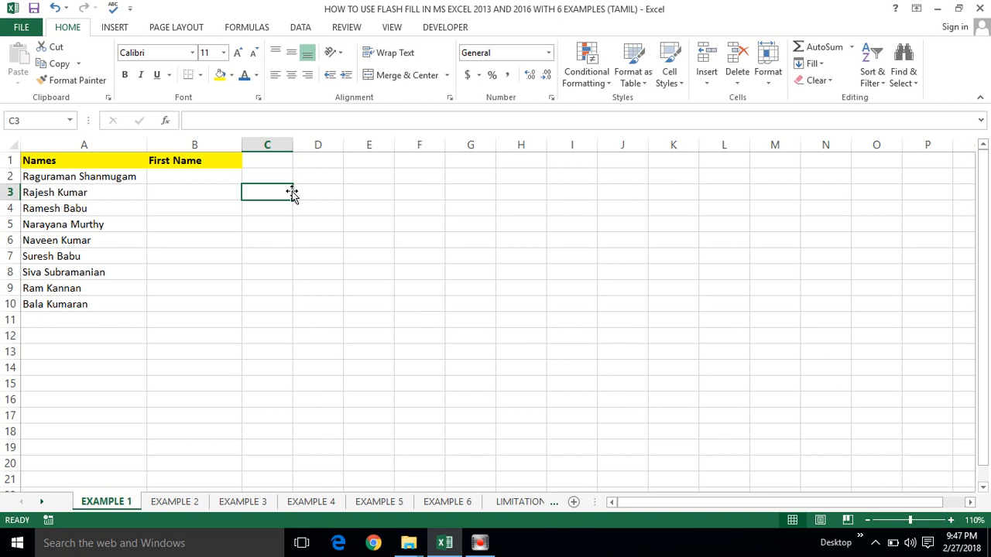
{"action": "left_click", "coordinate": [189, 183]}
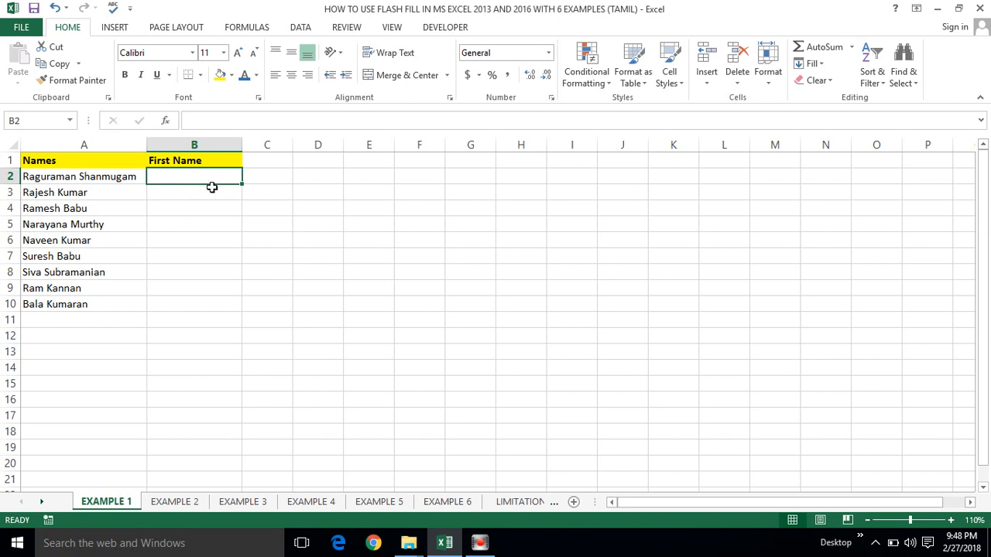
{"action": "left_click", "coordinate": [186, 210]}
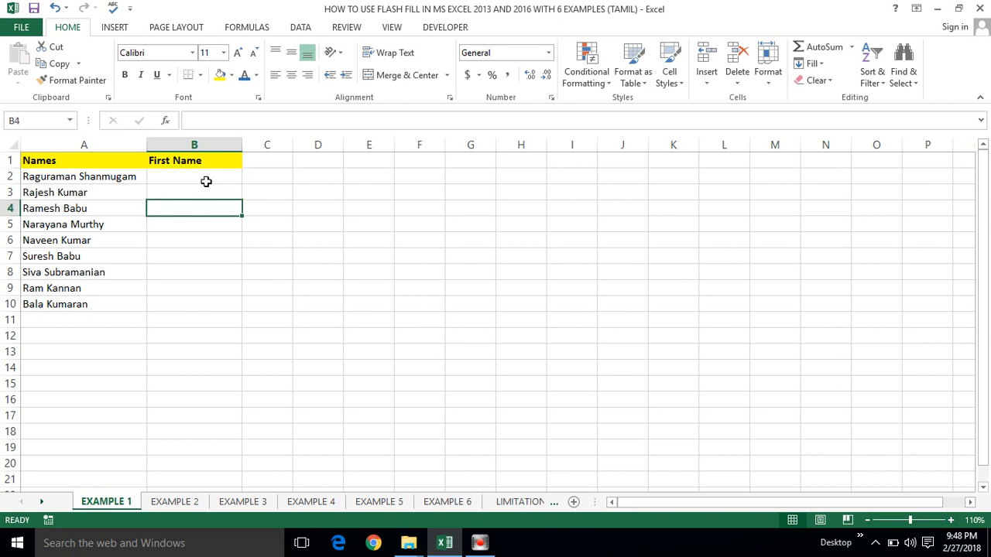
{"action": "left_click", "coordinate": [206, 183]}
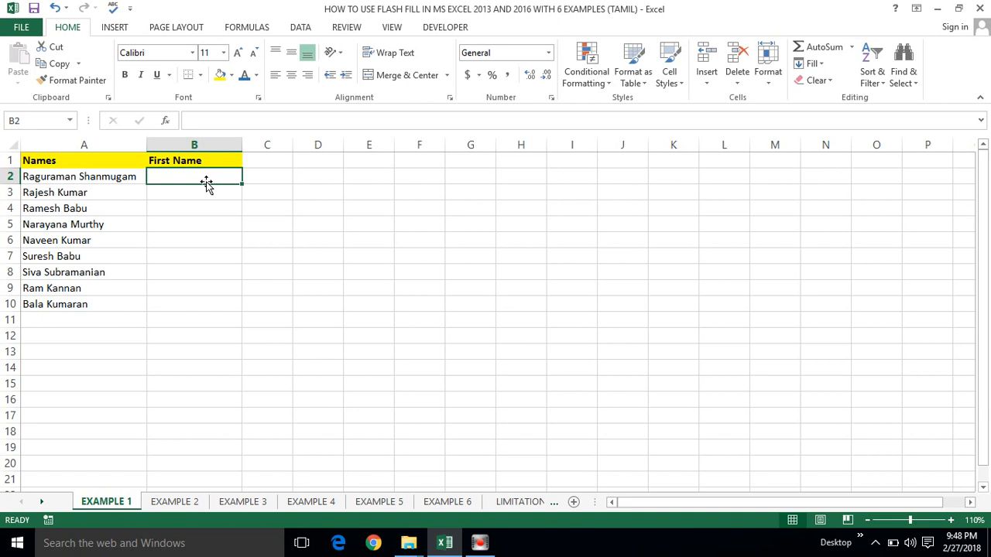
{"action": "left_click", "coordinate": [173, 190]}
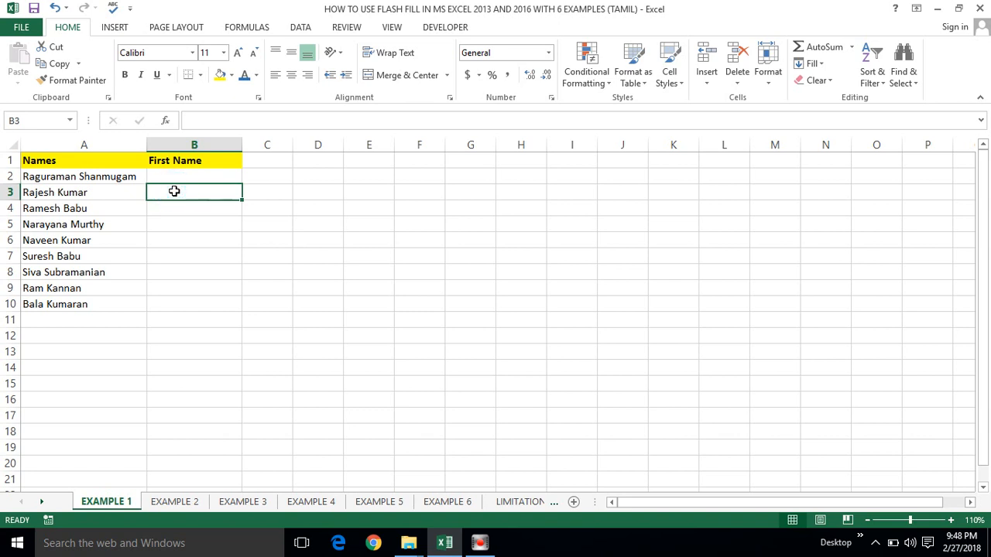
{"action": "left_click", "coordinate": [170, 180]}
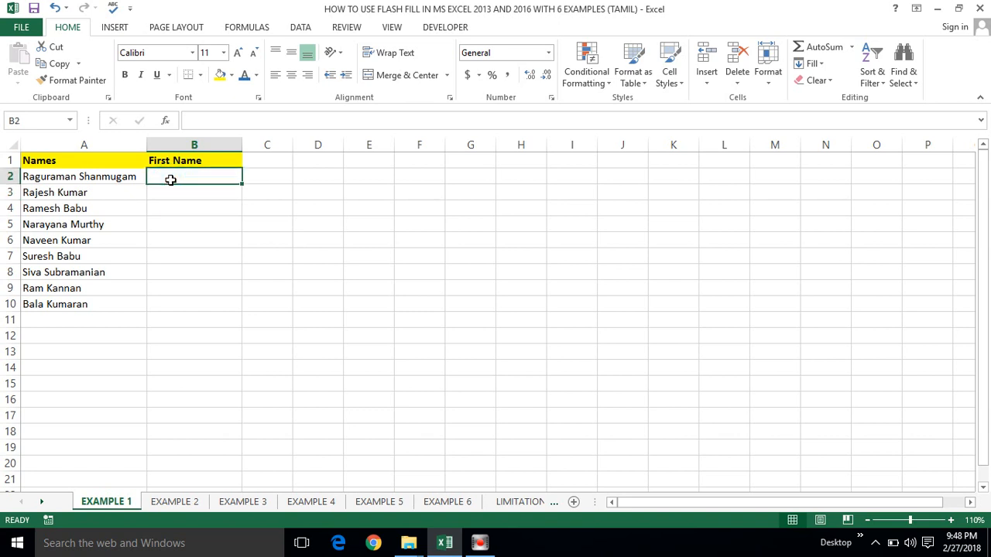
{"action": "left_click", "coordinate": [133, 180]}
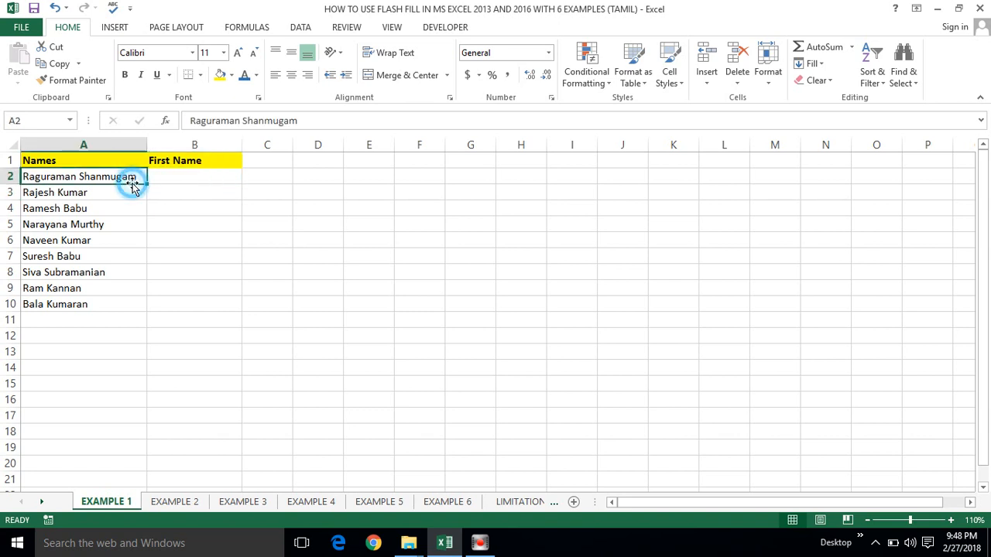
{"action": "left_click", "coordinate": [206, 172]}
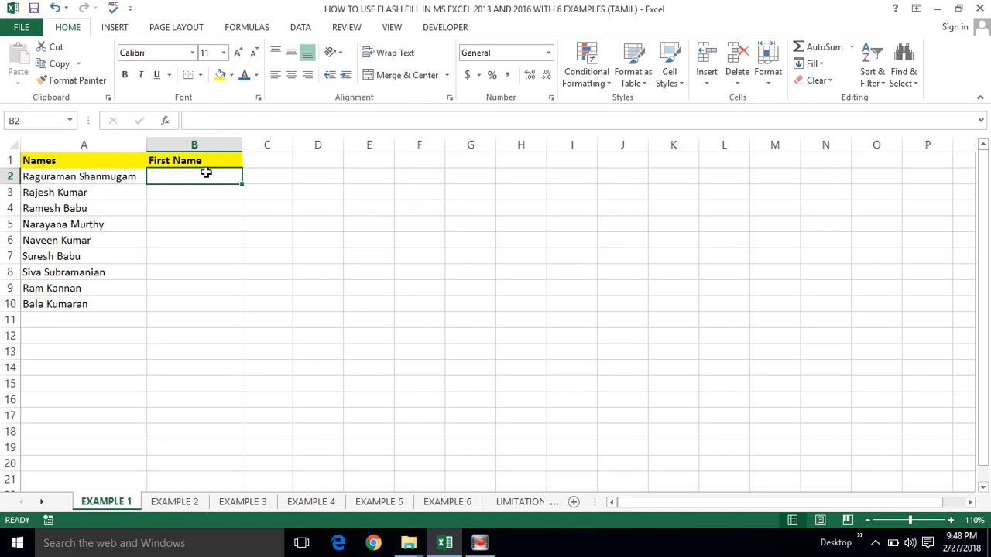
{"action": "left_click", "coordinate": [184, 189]}
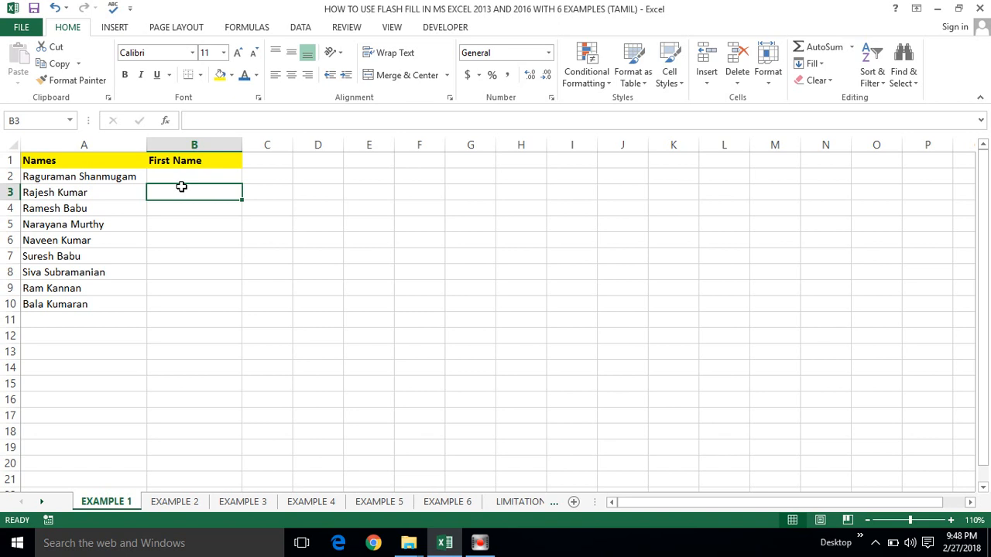
{"action": "left_click", "coordinate": [175, 177]}
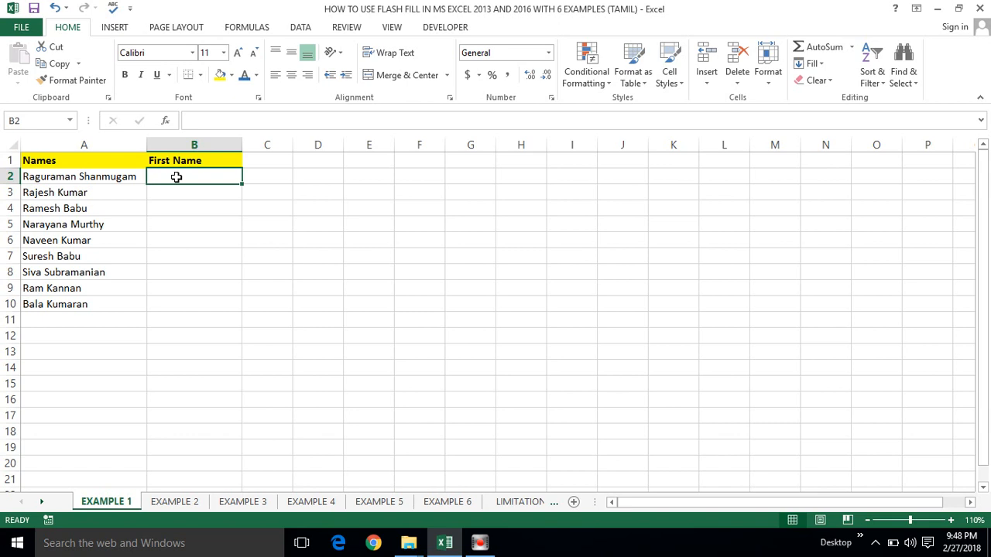
Step: Point out the full names in A2 and A3, then show the Data ribbon tools
{"action": "left_click", "coordinate": [120, 179]}
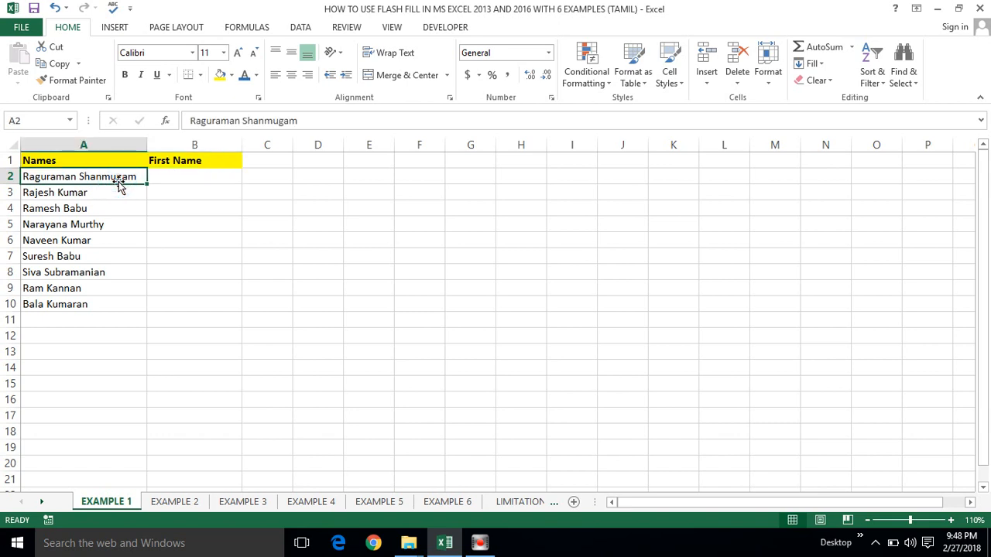
{"action": "left_click", "coordinate": [112, 190]}
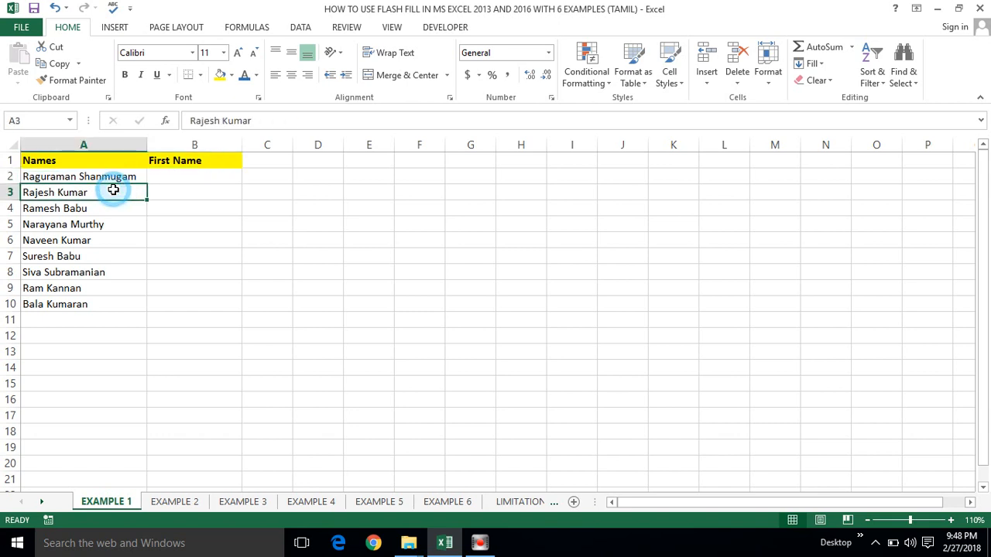
{"action": "left_click", "coordinate": [158, 178]}
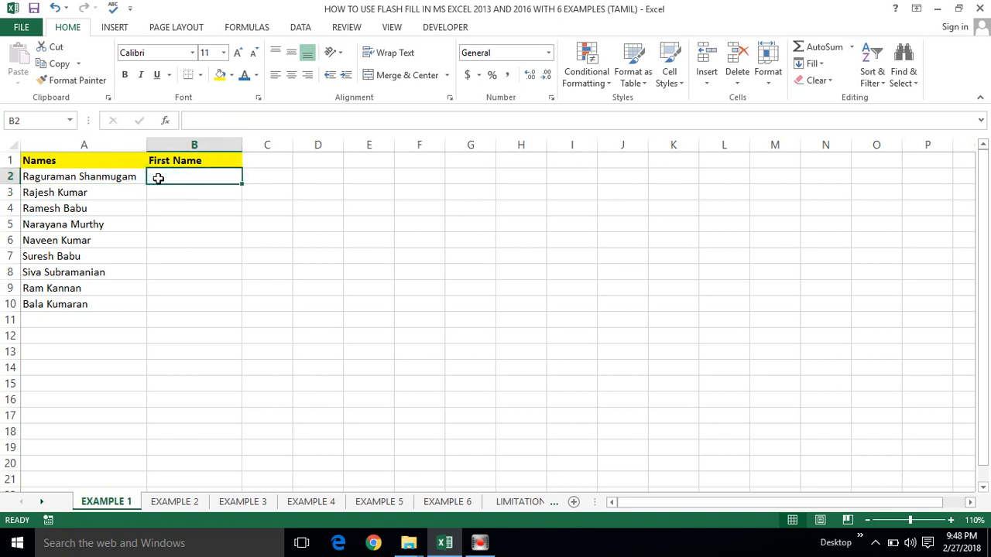
{"action": "left_click", "coordinate": [300, 29]}
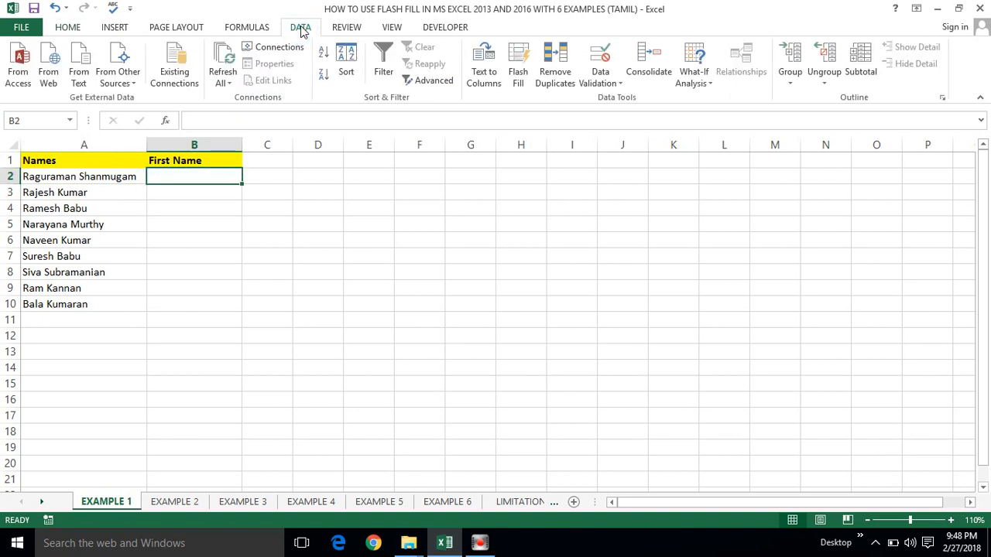
{"action": "left_click", "coordinate": [518, 70]}
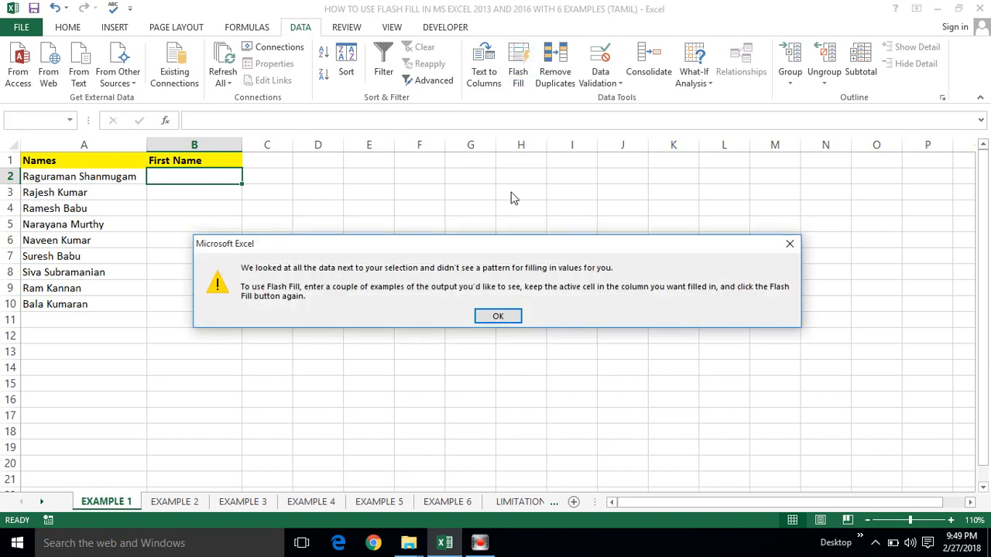
{"action": "left_click", "coordinate": [790, 244]}
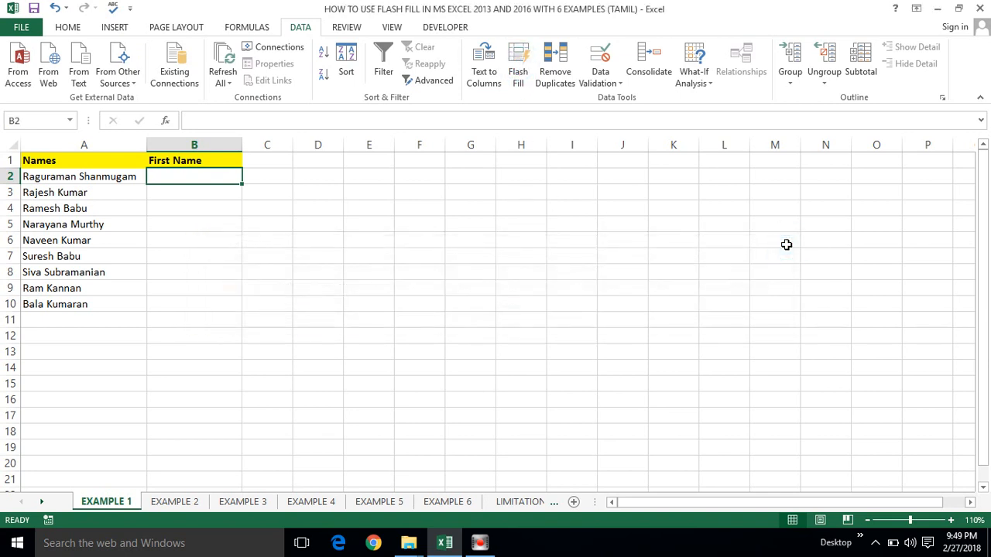
{"action": "left_click", "coordinate": [490, 72]}
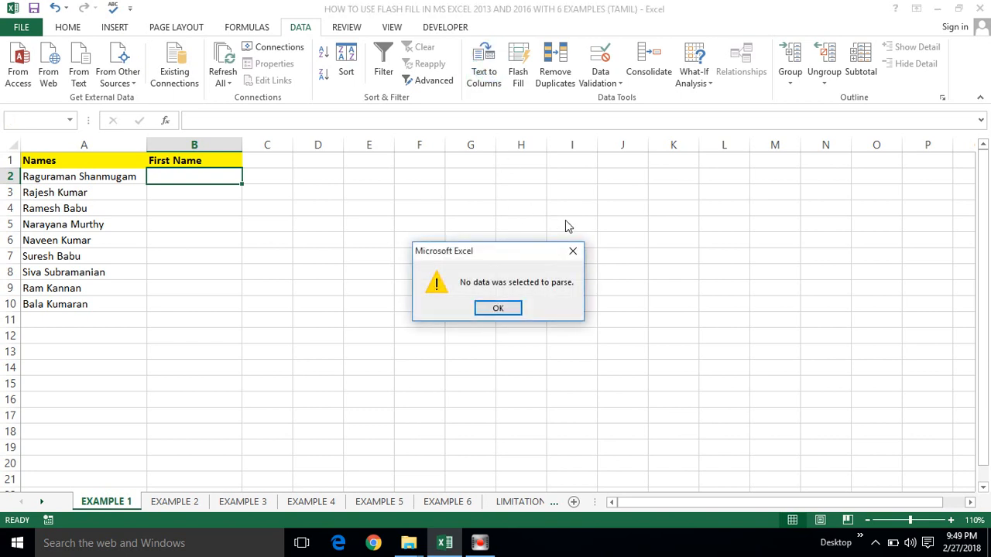
{"action": "left_click", "coordinate": [574, 252]}
{"action": "left_click", "coordinate": [518, 71]}
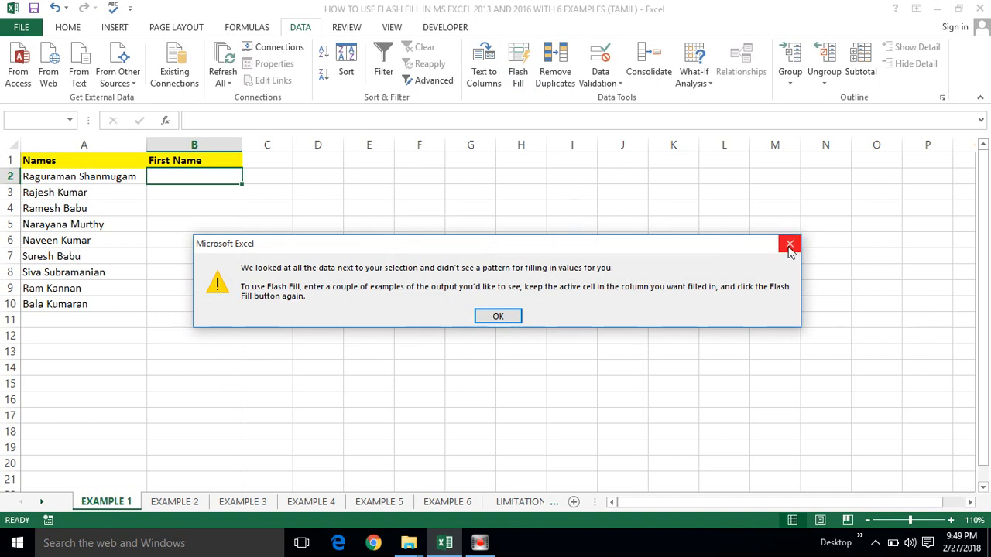
{"action": "left_click", "coordinate": [789, 246]}
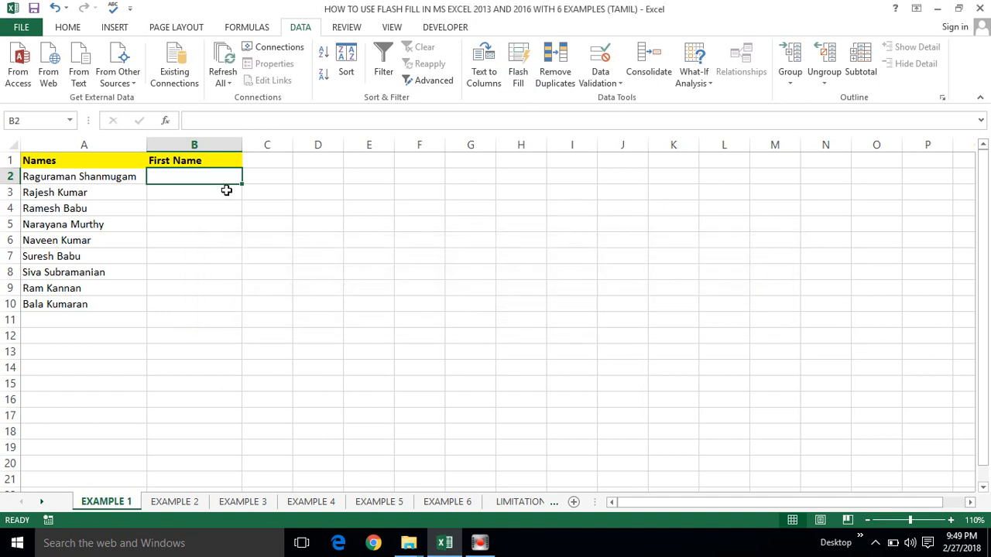
{"action": "left_click", "coordinate": [200, 194]}
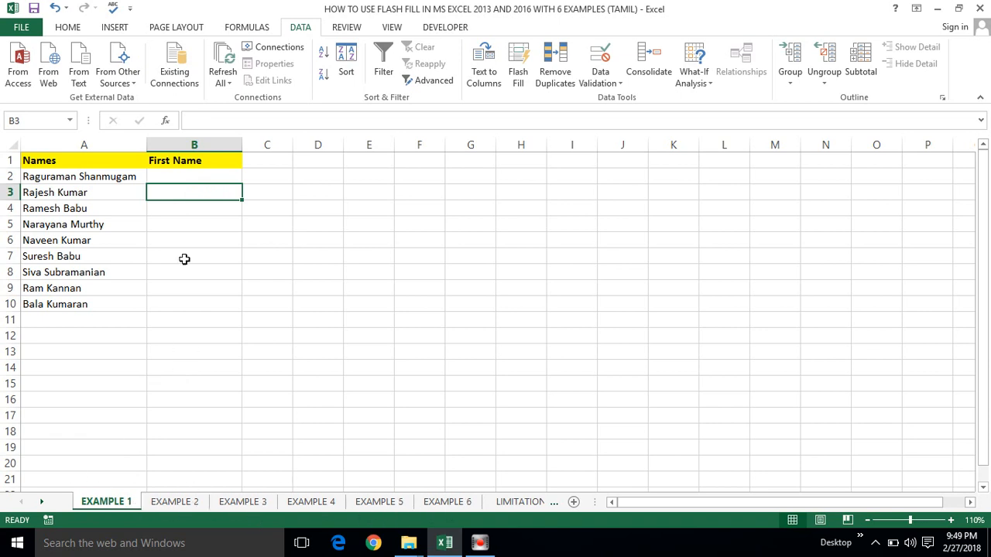
Step: Enter 'Raguraman' in B2 as the example first name, then select B3 for Flash Fill
{"action": "left_click", "coordinate": [77, 157]}
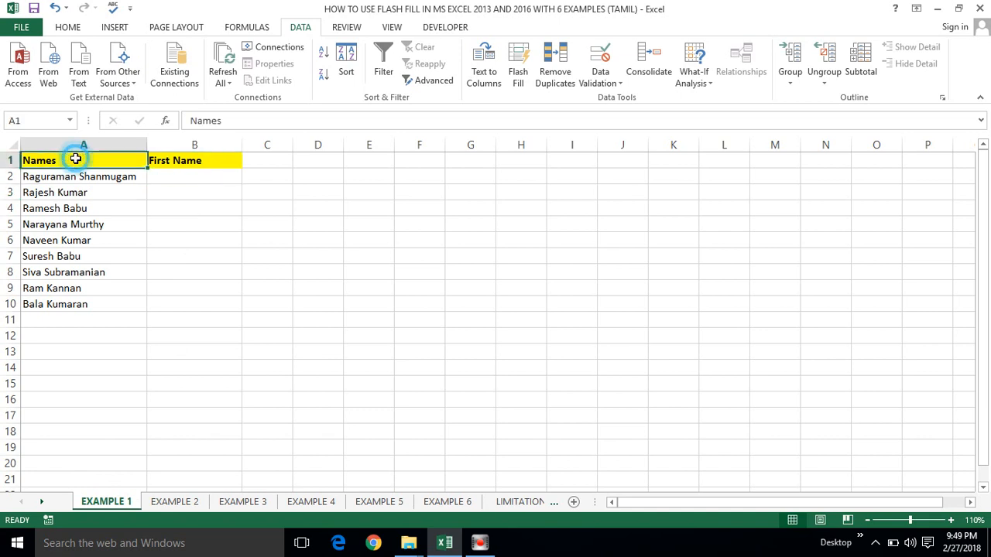
{"action": "left_click", "coordinate": [178, 161]}
{"action": "left_click", "coordinate": [176, 175]}
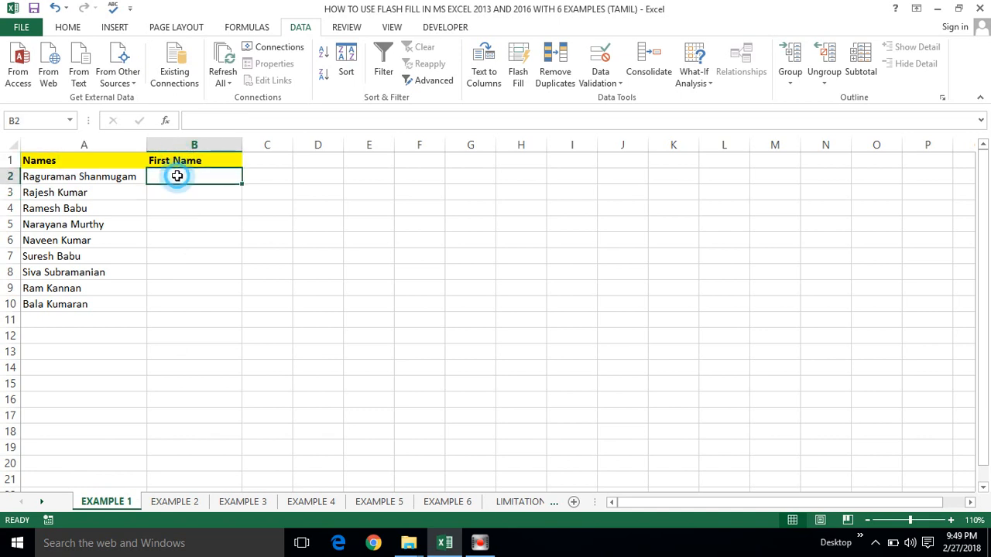
{"action": "type", "text": "R"}
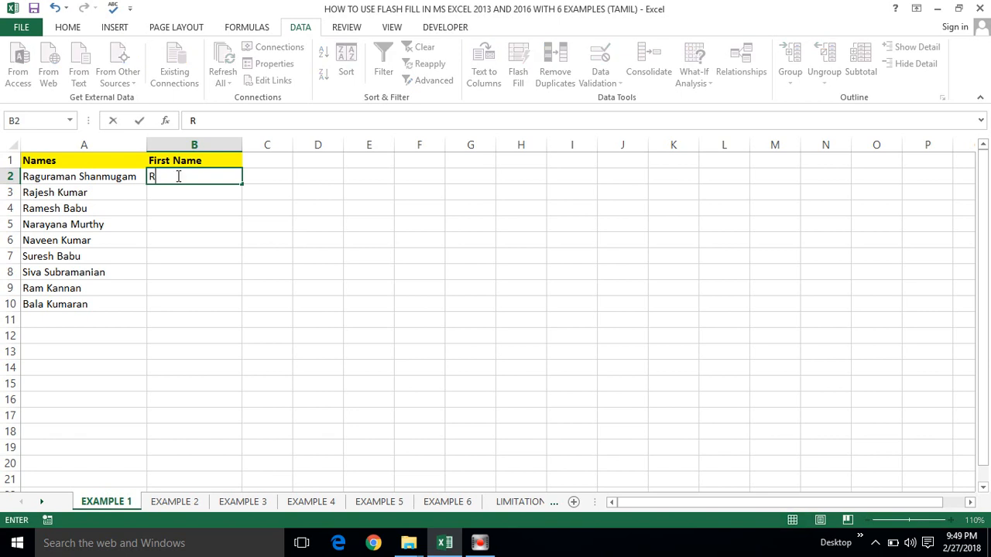
{"action": "type", "text": "aguraman"}
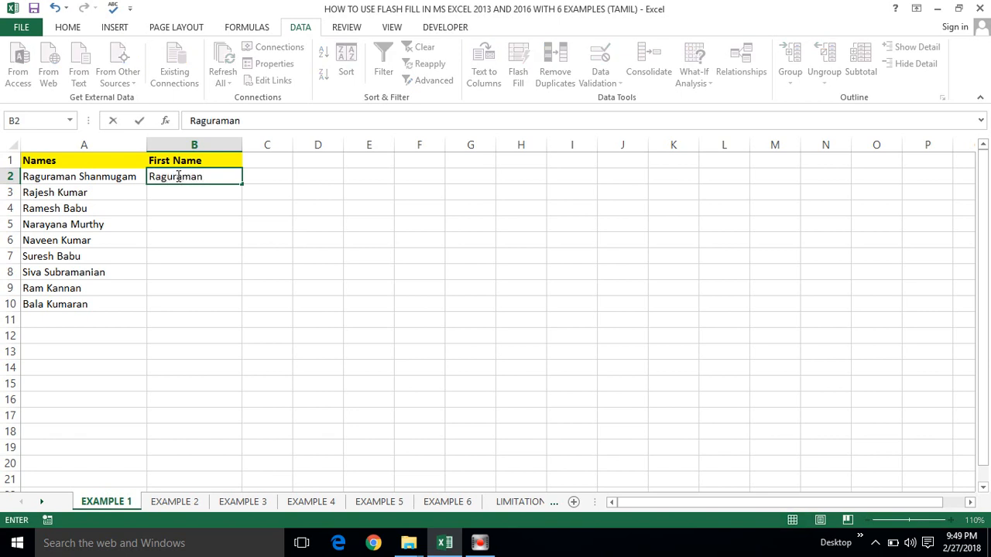
{"action": "key", "text": "Return"}
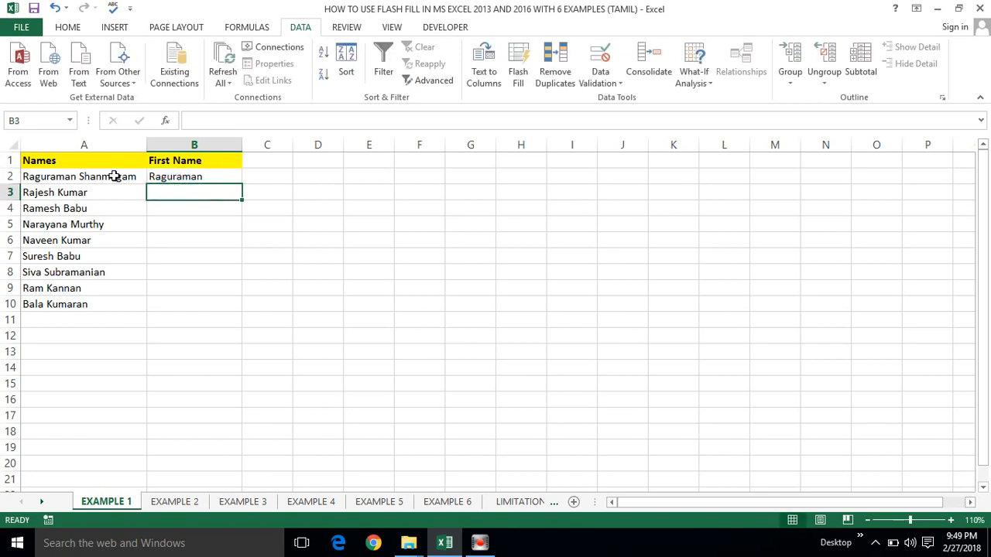
{"action": "left_click", "coordinate": [180, 177]}
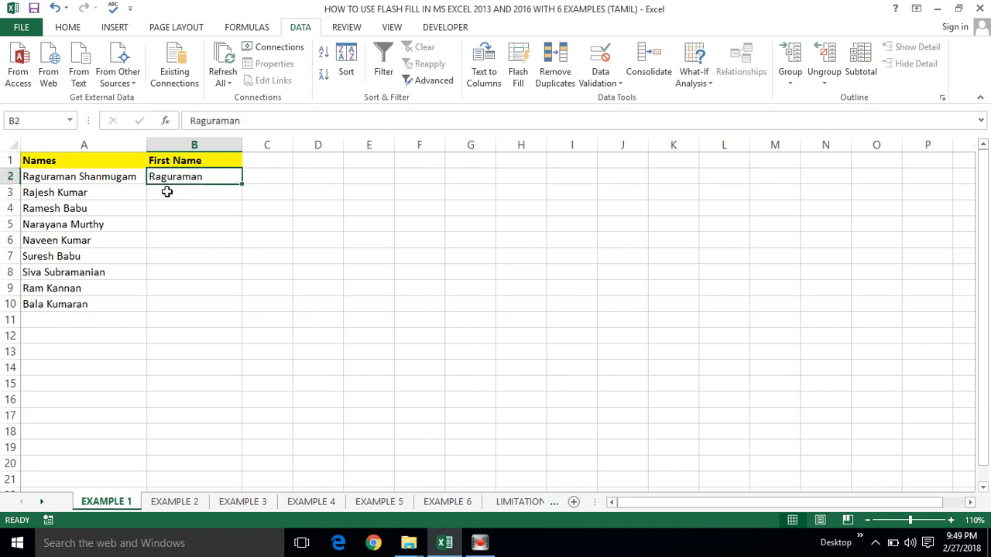
{"action": "left_click", "coordinate": [168, 192]}
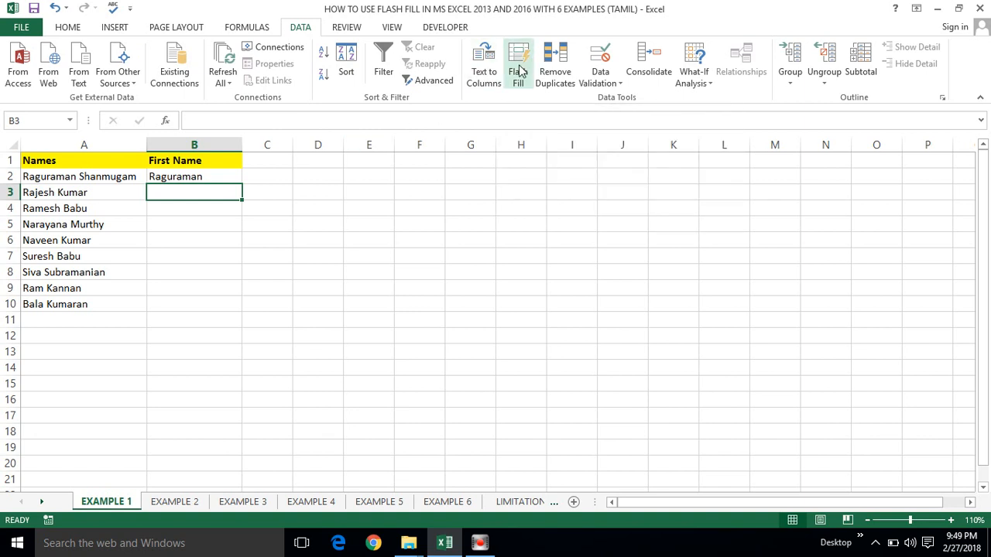
{"action": "left_click", "coordinate": [517, 68]}
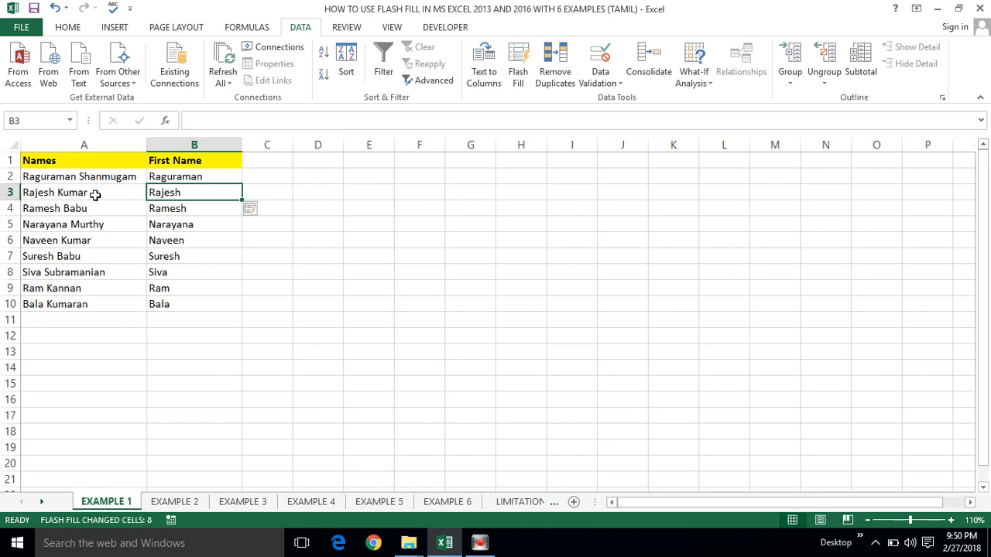
{"action": "left_click", "coordinate": [54, 150]}
{"action": "left_click_drag", "start_coordinate": [53, 151], "coordinate": [53, 147]}
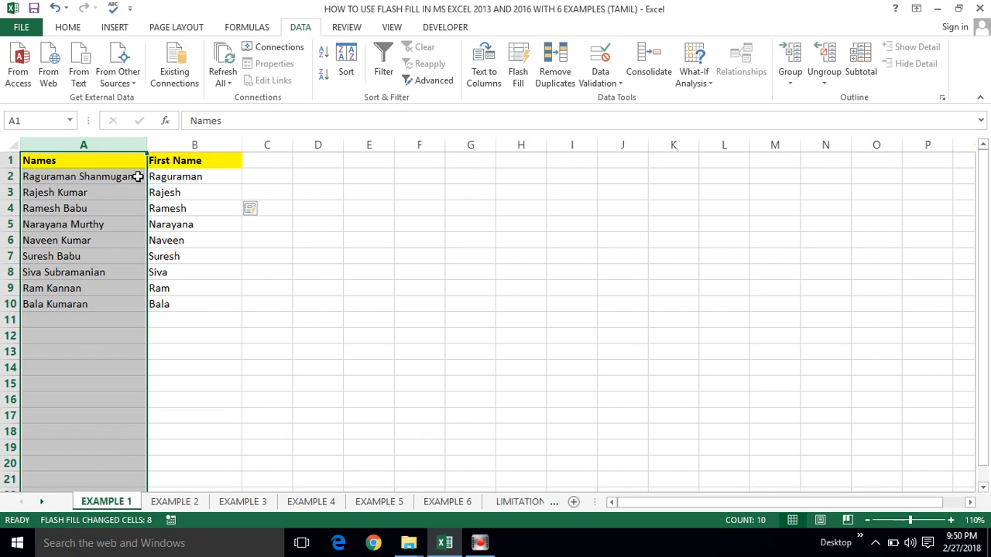
{"action": "left_click", "coordinate": [182, 178]}
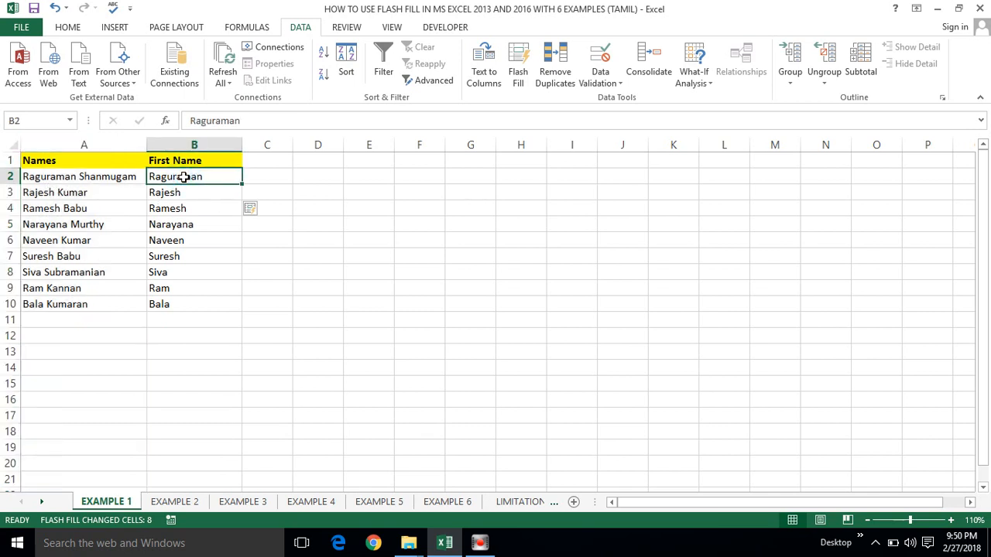
{"action": "left_click", "coordinate": [192, 191]}
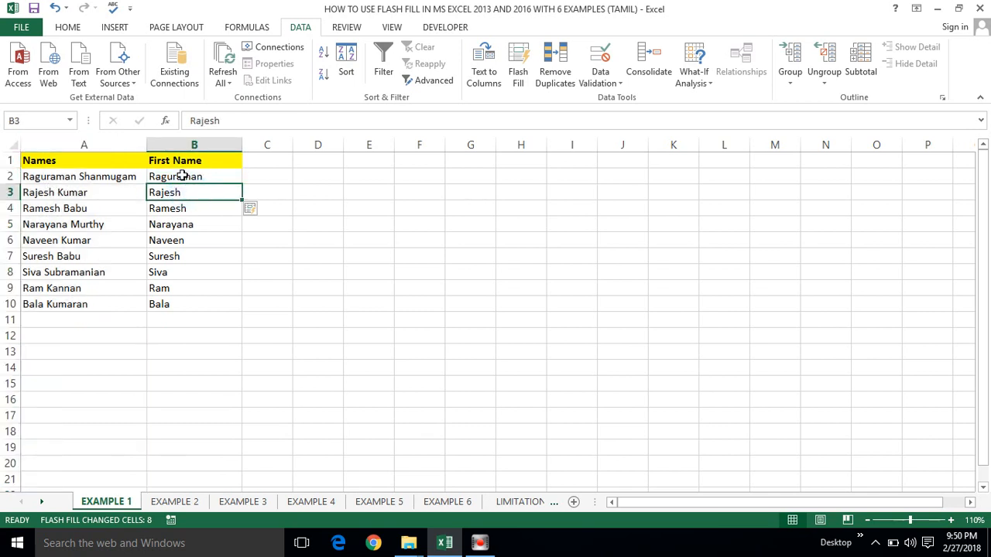
{"action": "left_click", "coordinate": [181, 177]}
{"action": "left_click", "coordinate": [114, 177]}
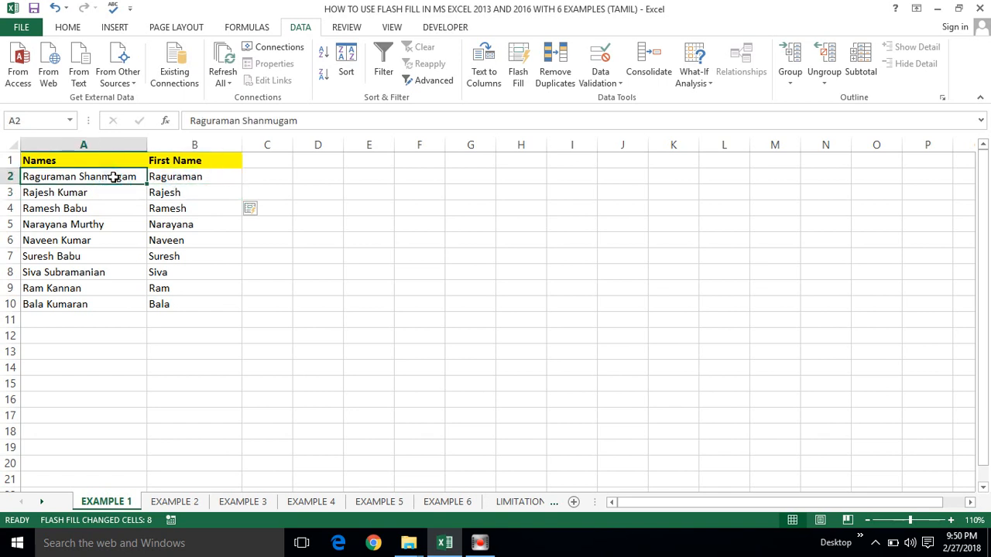
{"action": "left_click", "coordinate": [173, 176]}
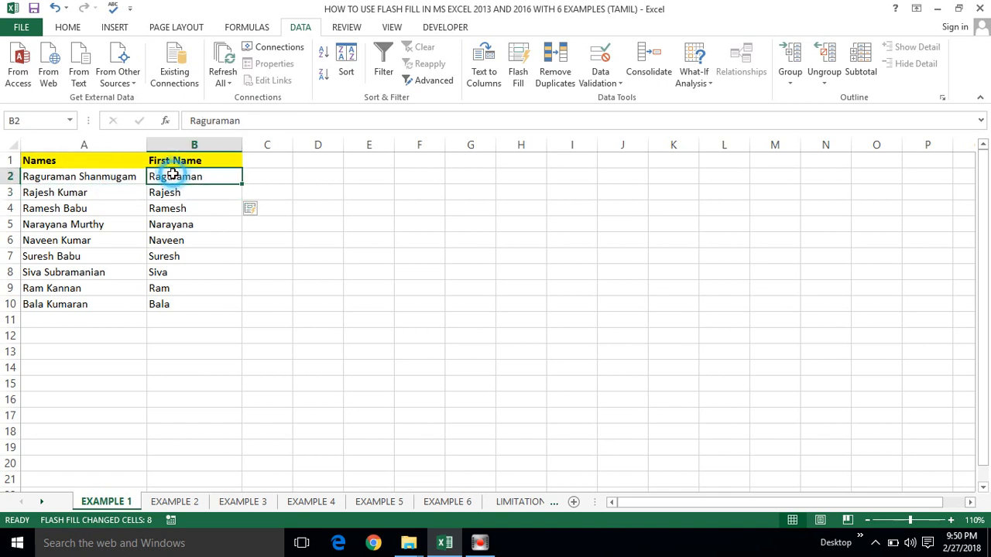
{"action": "left_click", "coordinate": [67, 176]}
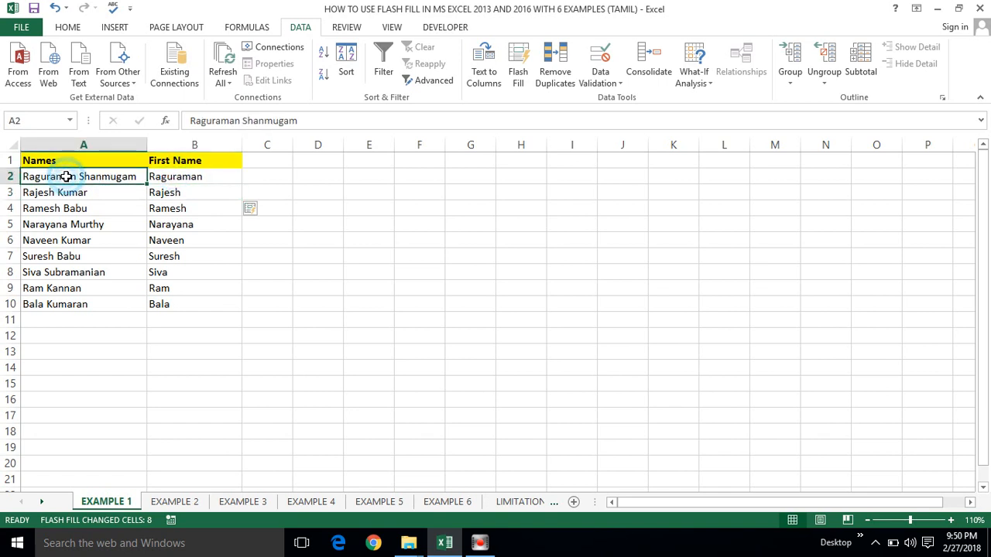
{"action": "left_click", "coordinate": [164, 177]}
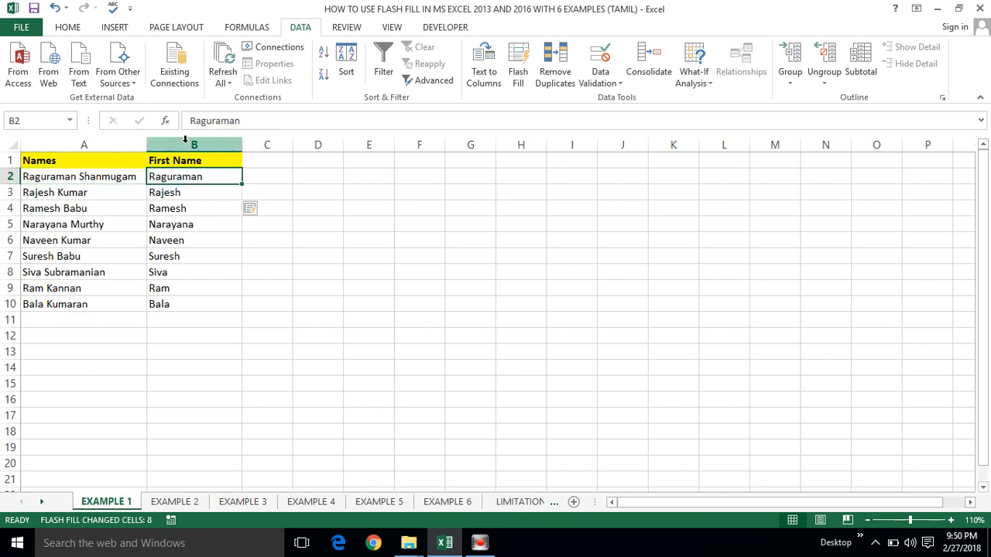
{"action": "left_click", "coordinate": [185, 139]}
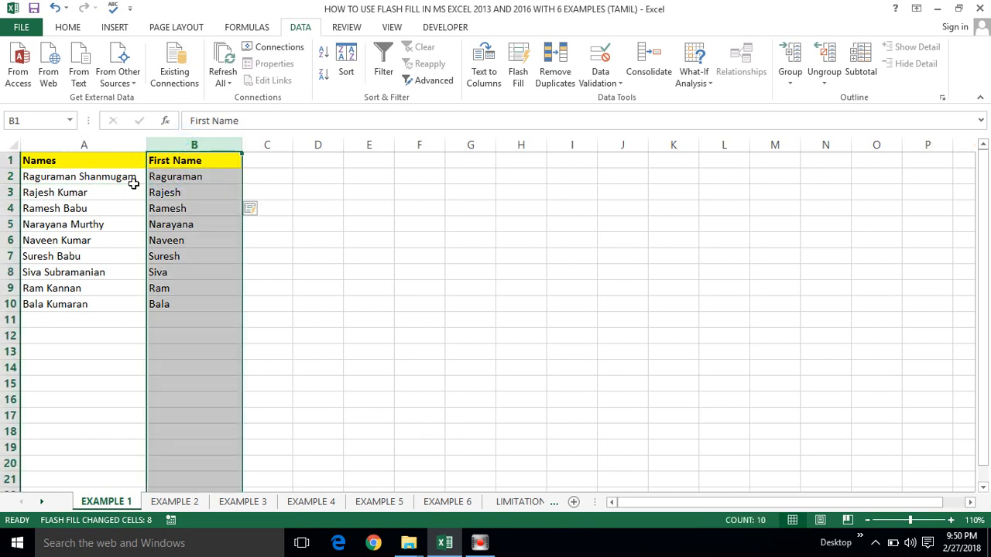
{"action": "left_click", "coordinate": [106, 192]}
{"action": "left_click", "coordinate": [179, 176]}
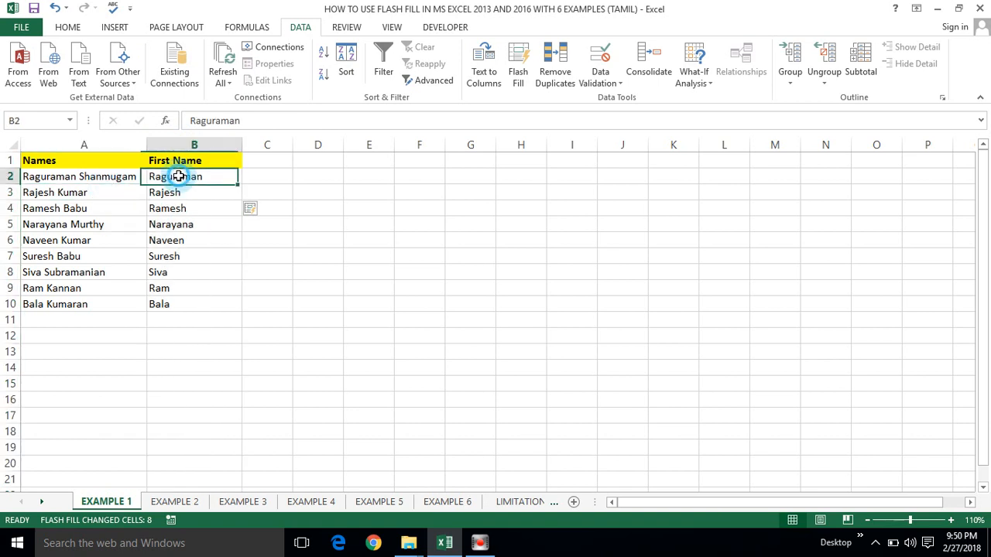
{"action": "left_click", "coordinate": [78, 176]}
{"action": "left_click", "coordinate": [179, 179]}
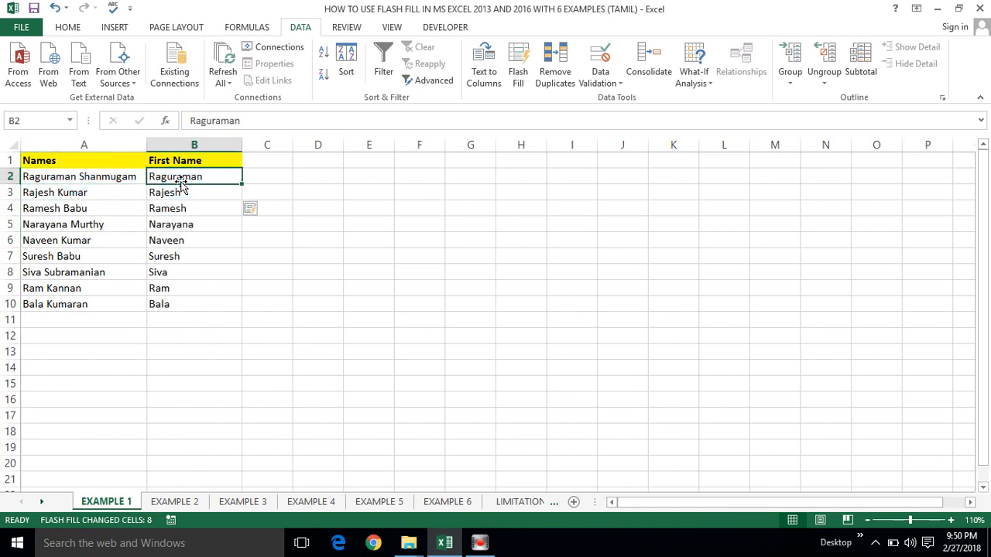
{"action": "left_click", "coordinate": [178, 192]}
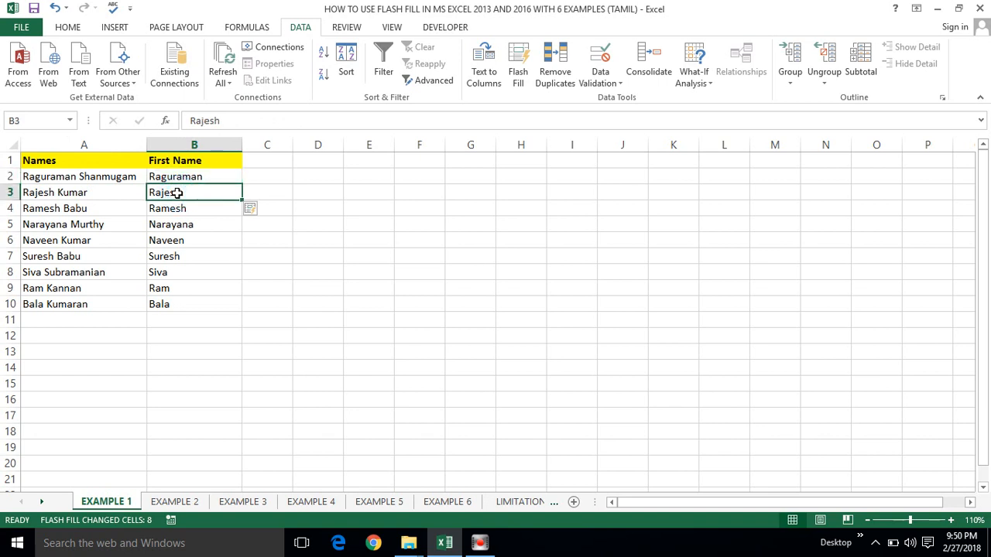
Step: Clear the extracted first names below B2 and Flash Fill them again with Ctrl+E from B3
{"action": "key", "text": "ctrl+shift+Down"}
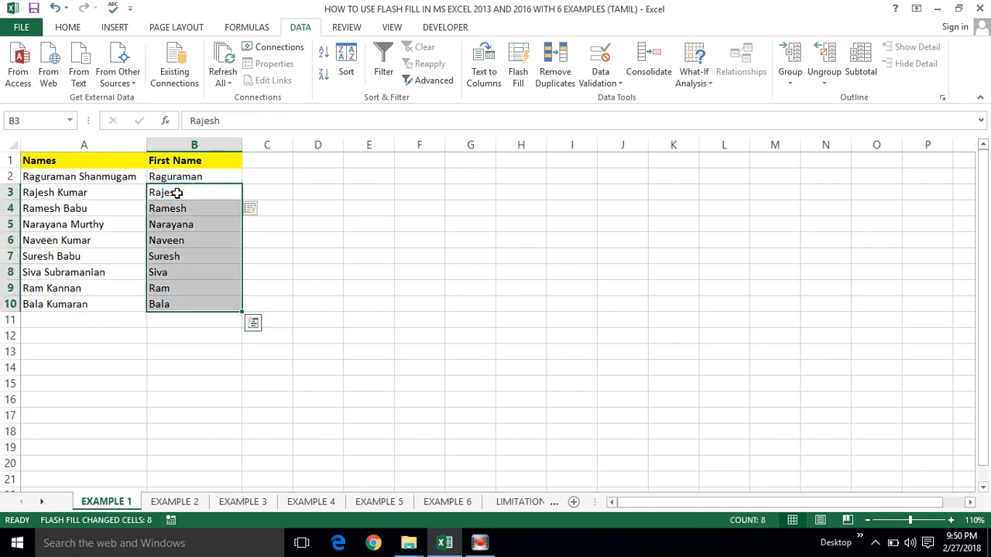
{"action": "key", "text": "Delete"}
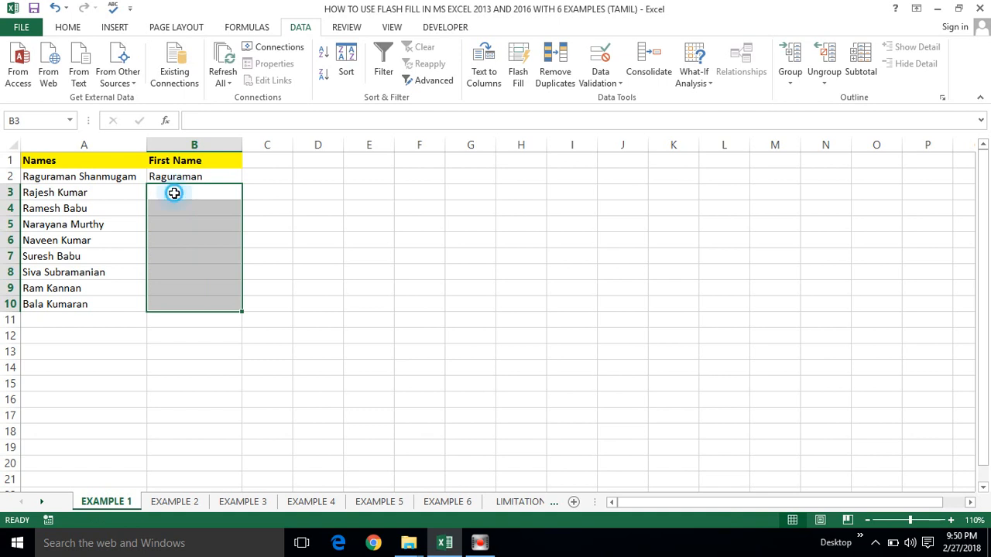
{"action": "left_click", "coordinate": [174, 192]}
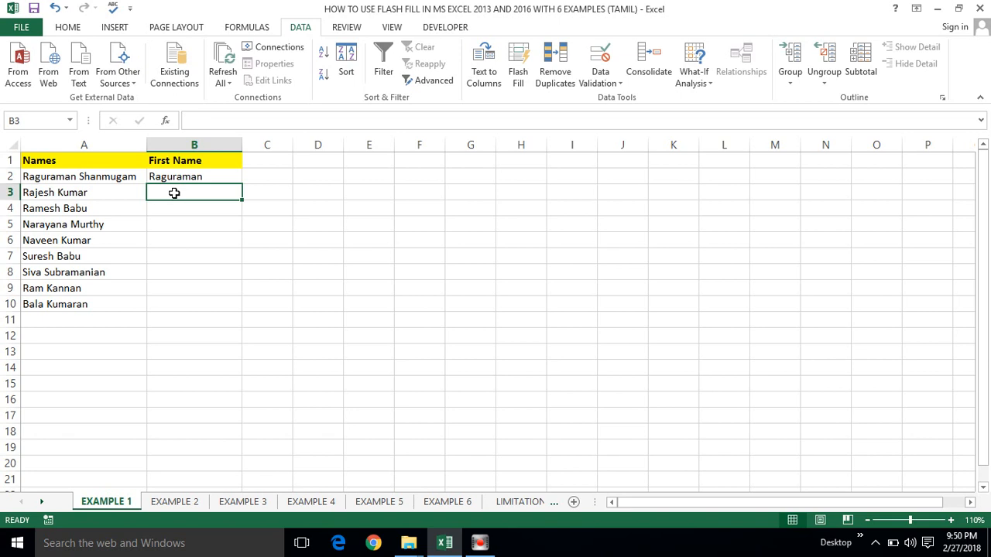
{"action": "key", "text": "ctrl+e"}
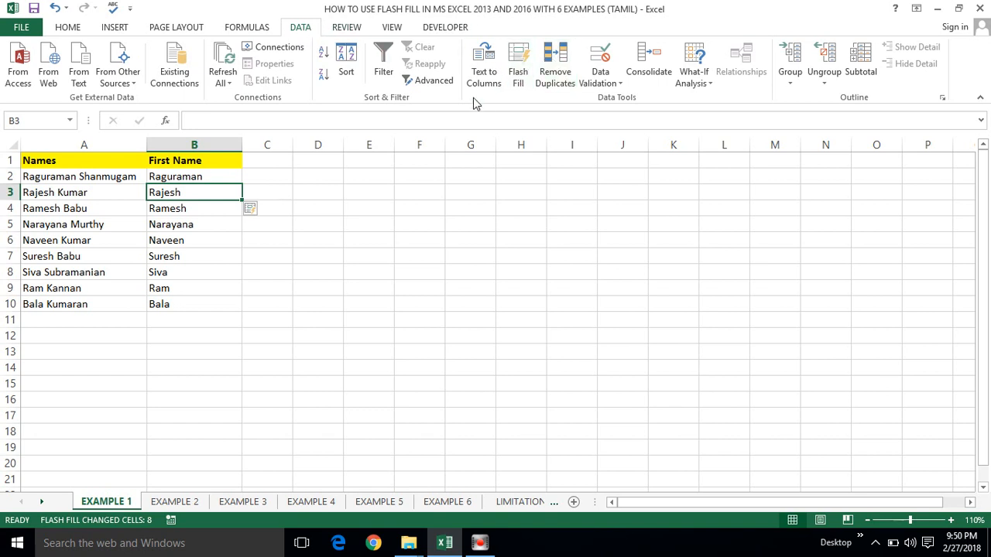
{"action": "left_click", "coordinate": [181, 225]}
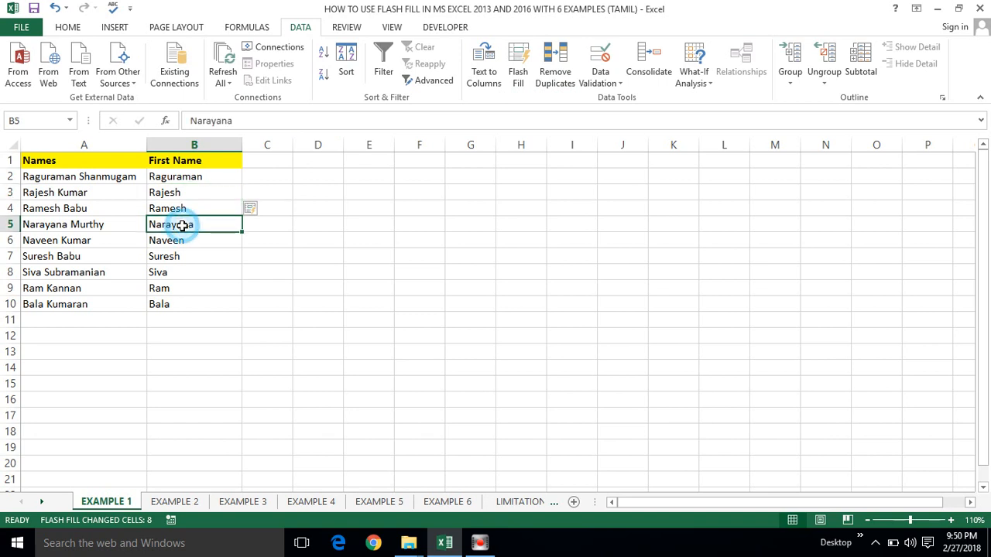
{"action": "left_click", "coordinate": [178, 181]}
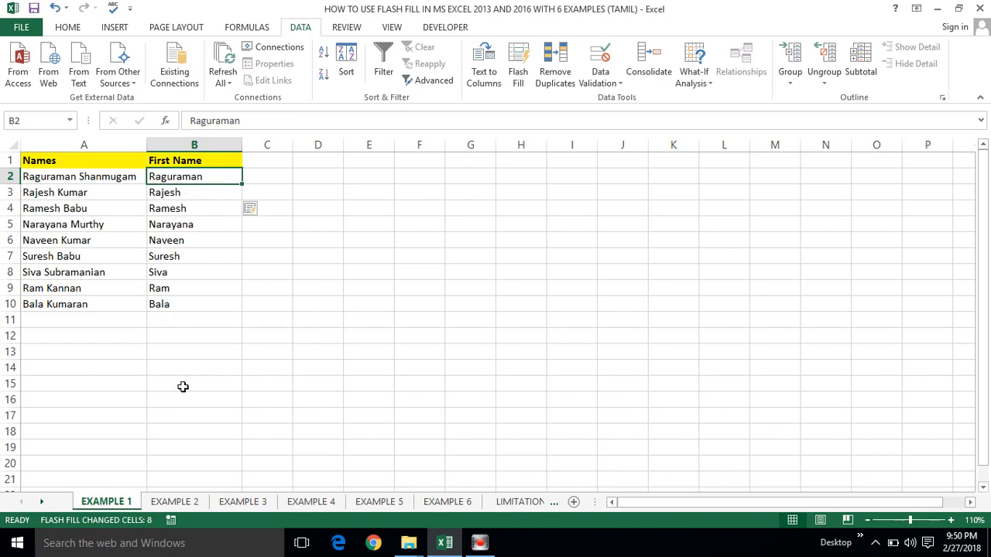
Step: On EXAMPLE 2, enter the initials 'R S' in B2 and Flash Fill initials for the other names
{"action": "left_click", "coordinate": [170, 503]}
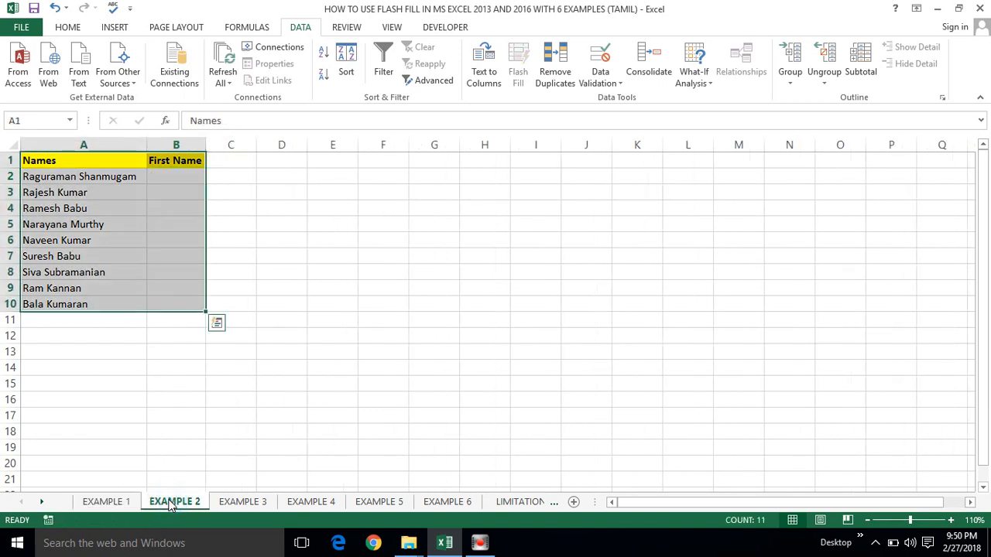
{"action": "left_click", "coordinate": [172, 188]}
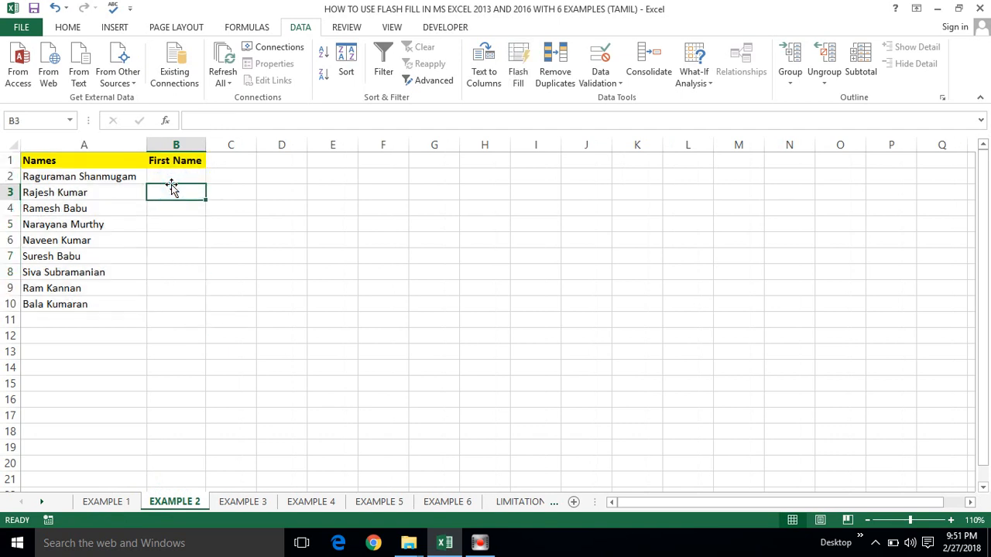
{"action": "left_click", "coordinate": [175, 172]}
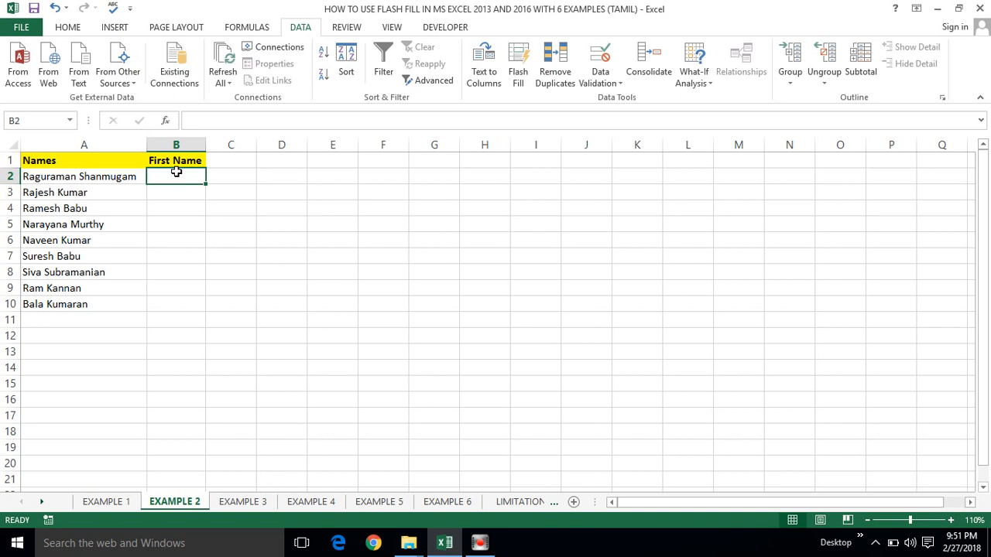
{"action": "type", "text": "R S"}
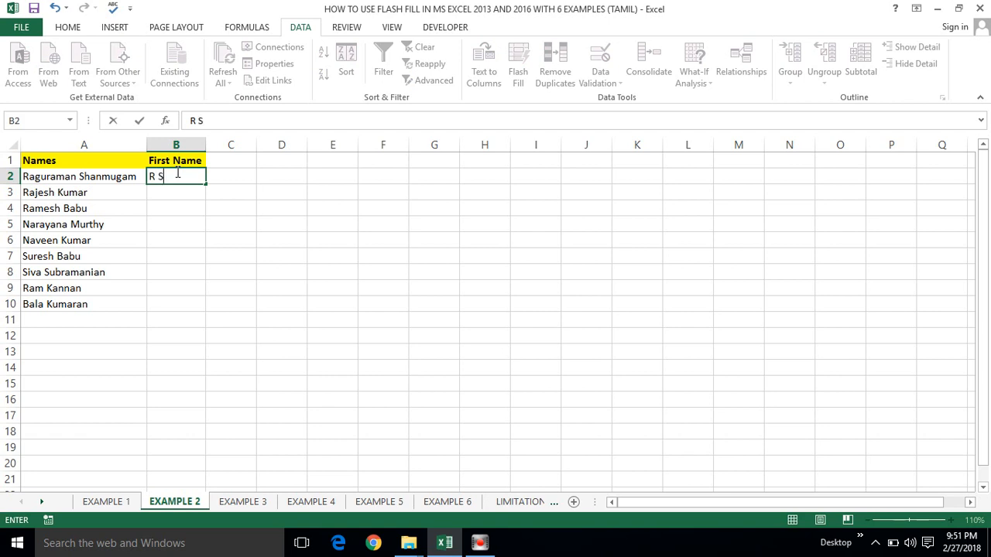
{"action": "left_click", "coordinate": [161, 195]}
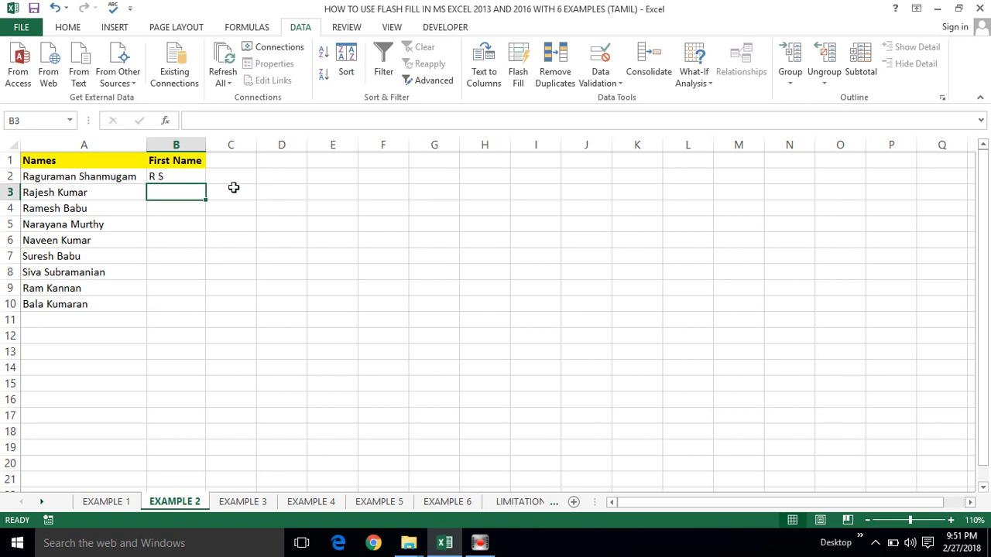
{"action": "key", "text": "ctrl+e"}
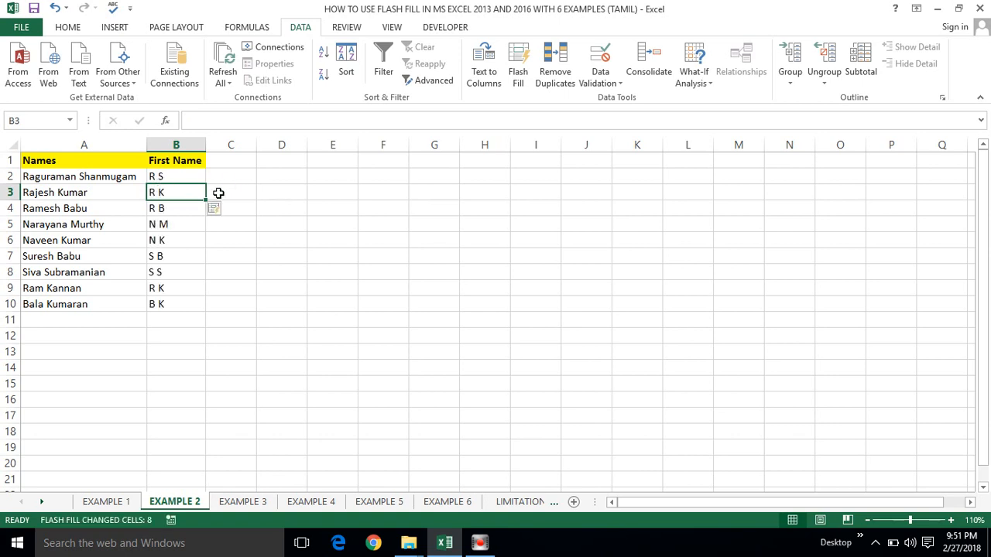
Step: Compare with the full name in A2, then clear the flash-filled initials from B2:B10
{"action": "left_click", "coordinate": [42, 177]}
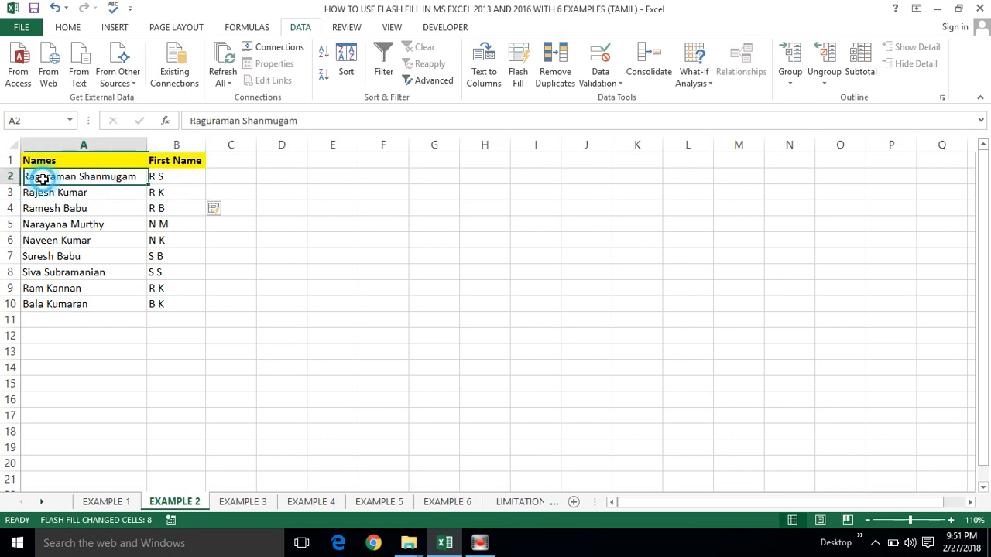
{"action": "left_click", "coordinate": [166, 177]}
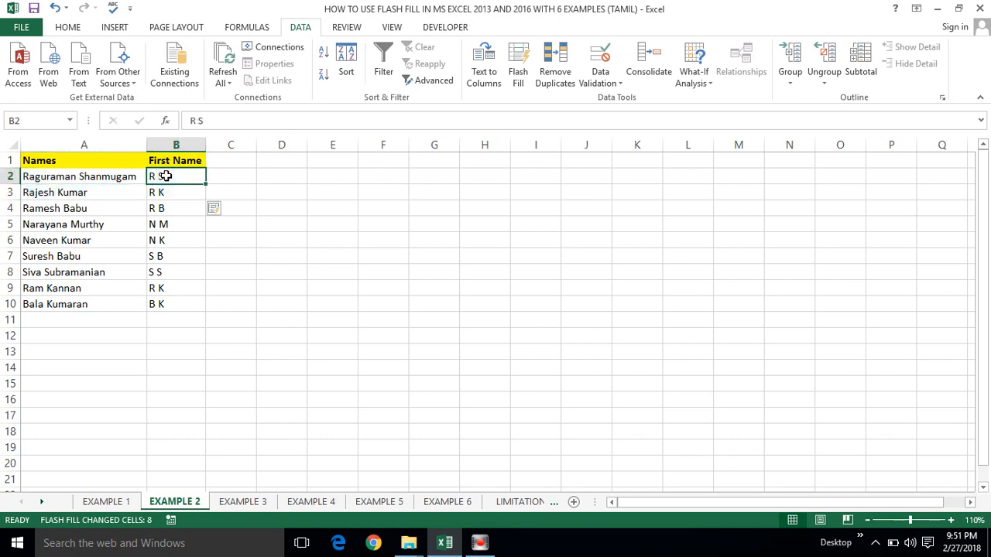
{"action": "key", "text": "ctrl+shift+Down"}
{"action": "key", "text": "Delete"}
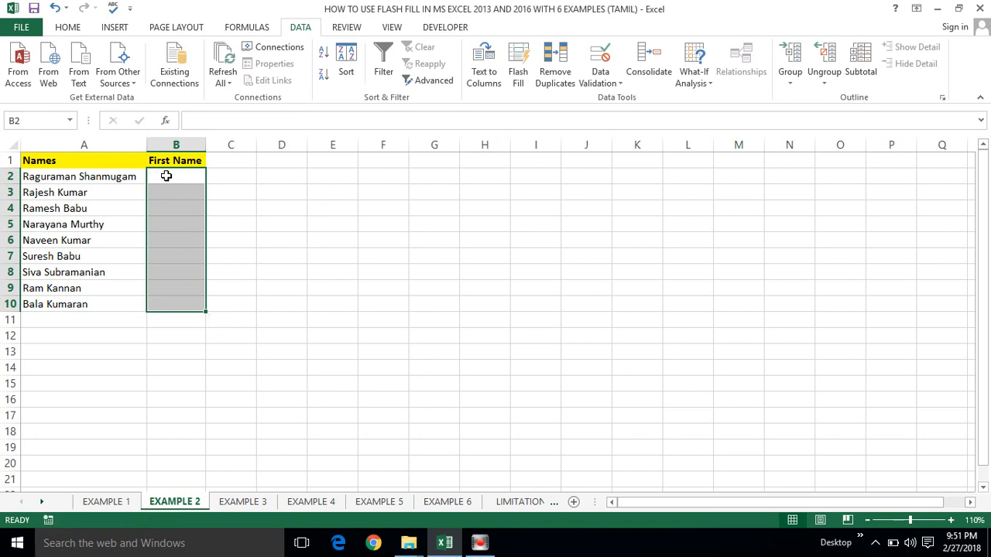
{"action": "key", "text": "Up"}
{"action": "key", "text": "Down"}
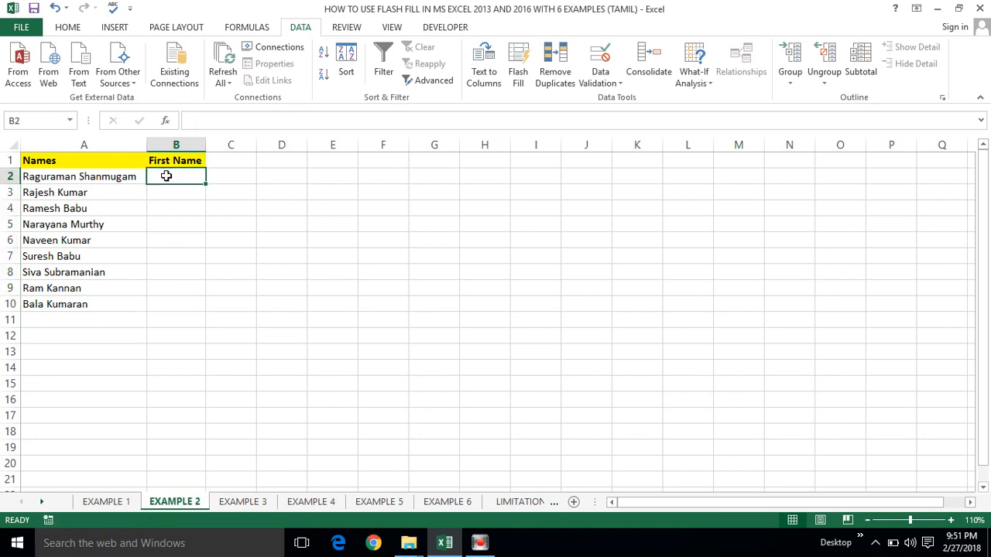
{"action": "type", "text": "R"}
{"action": "key", "text": "Return"}
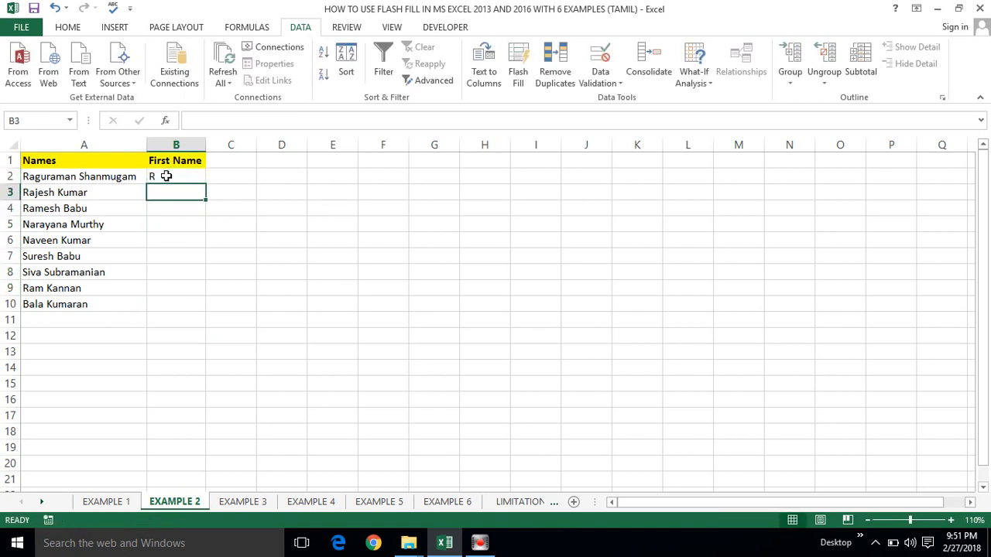
{"action": "key", "text": "ctrl+e"}
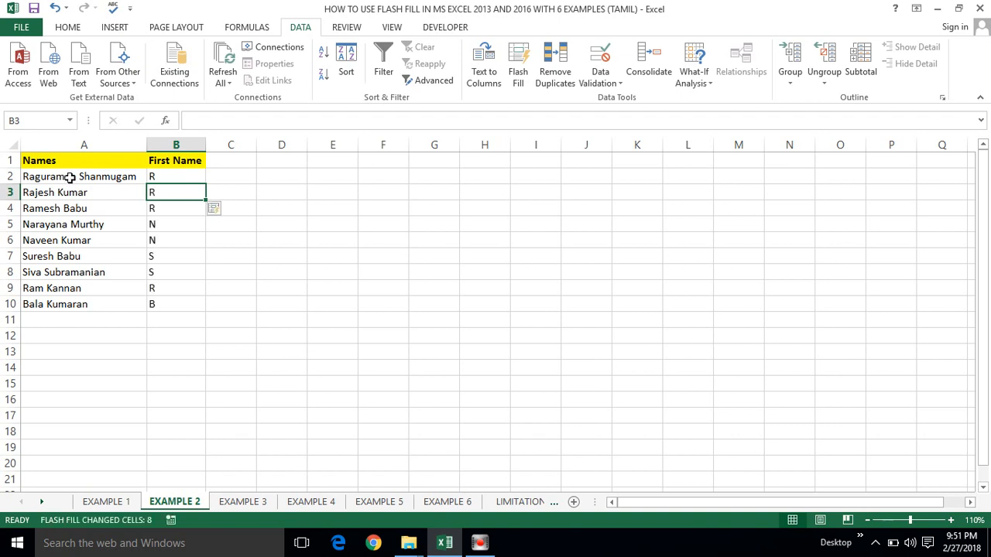
{"action": "left_click", "coordinate": [174, 235]}
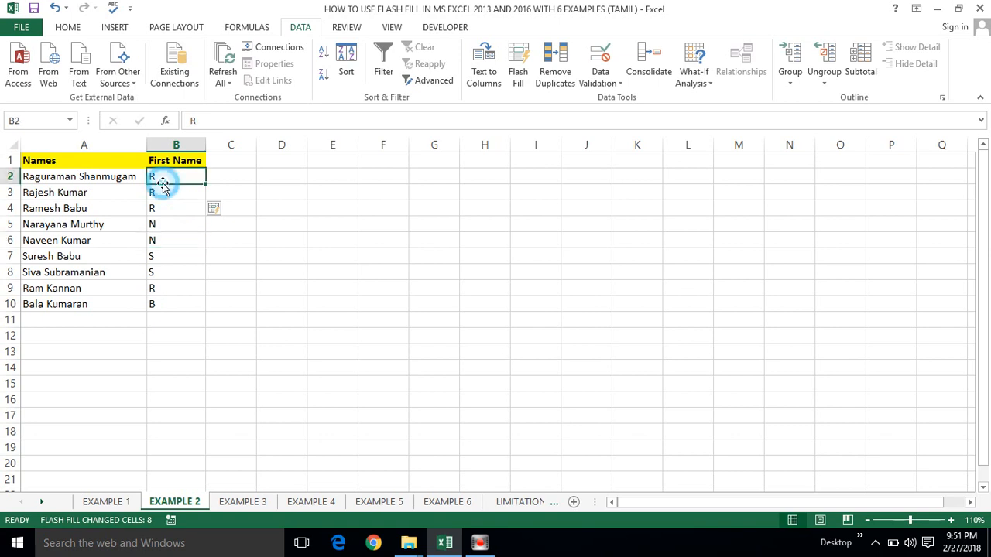
{"action": "left_click", "coordinate": [162, 180]}
{"action": "key", "text": "ctrl+shift+Down"}
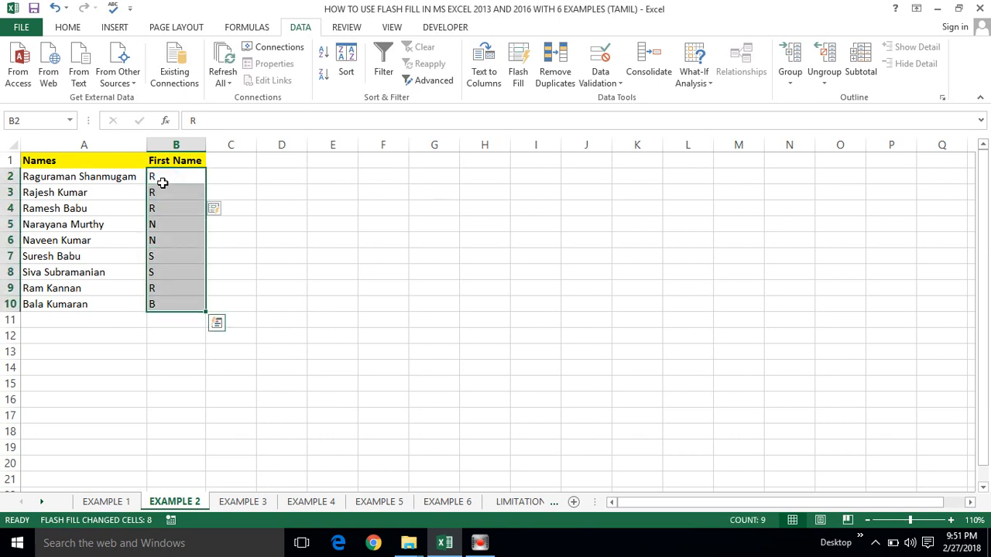
{"action": "key", "text": "Delete"}
{"action": "key", "text": "Right"}
{"action": "key", "text": "Left"}
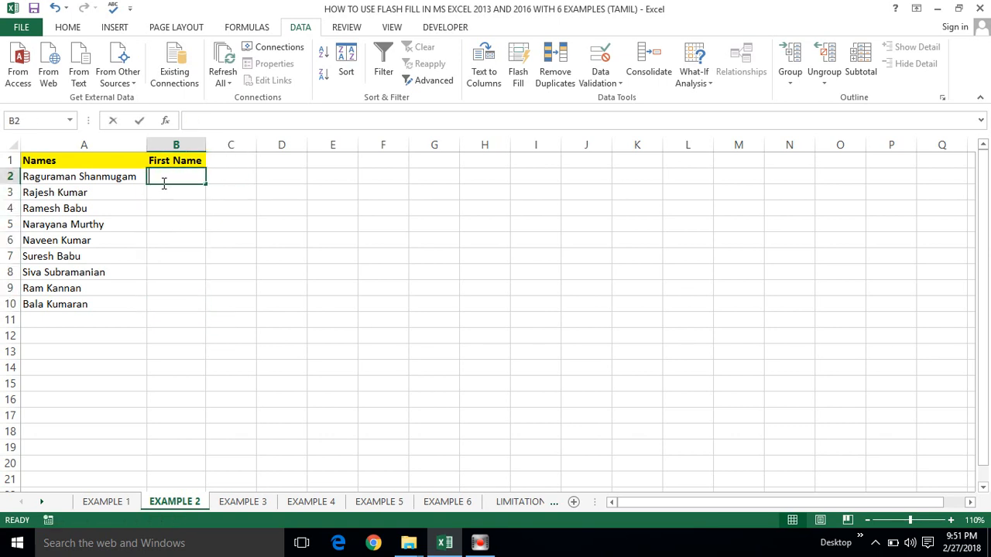
Step: Enter 'S' in B2 and Flash Fill each surname's initial down to row 10
{"action": "type", "text": "S"}
{"action": "key", "text": "Return"}
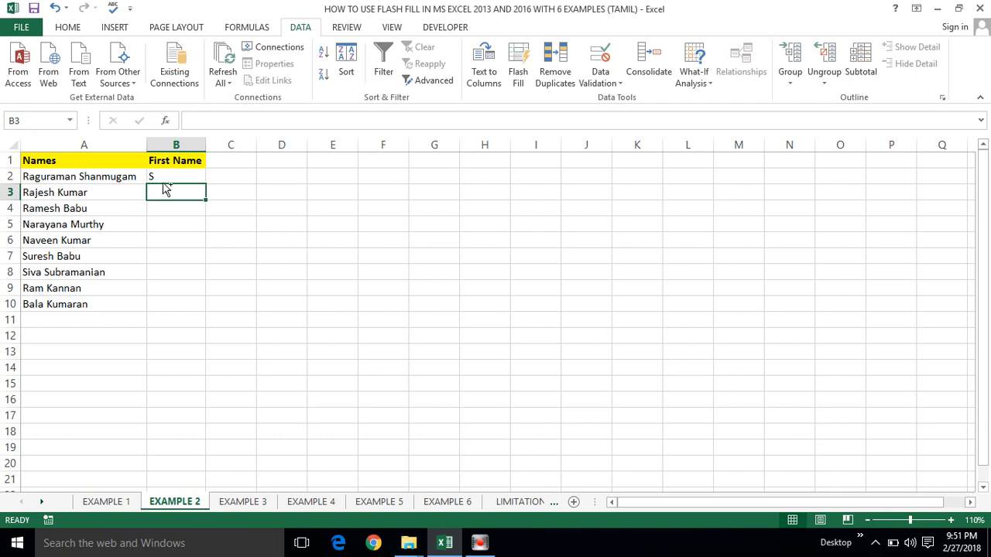
{"action": "key", "text": "ctrl+e"}
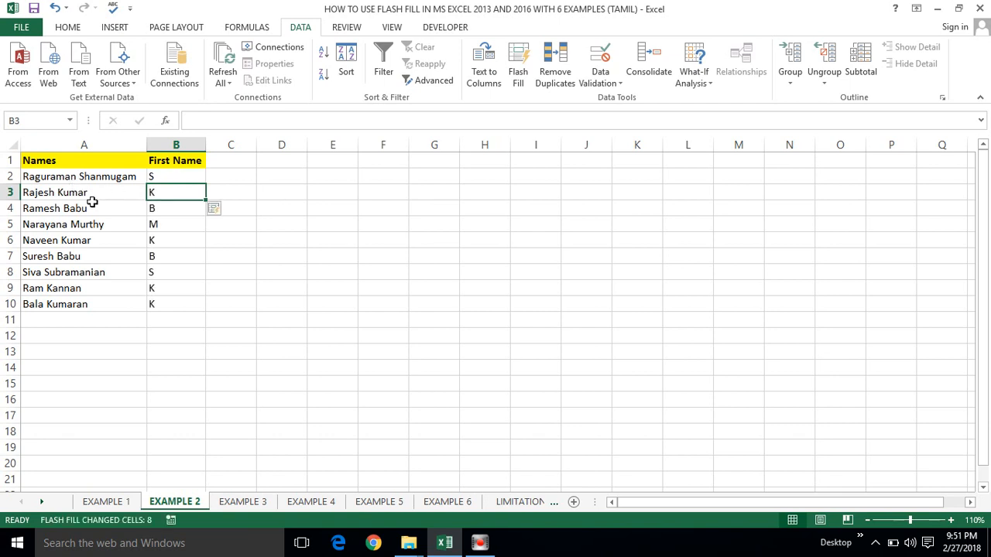
{"action": "left_click", "coordinate": [212, 240]}
{"action": "left_click", "coordinate": [179, 241]}
{"action": "key", "text": "ctrl+Up"}
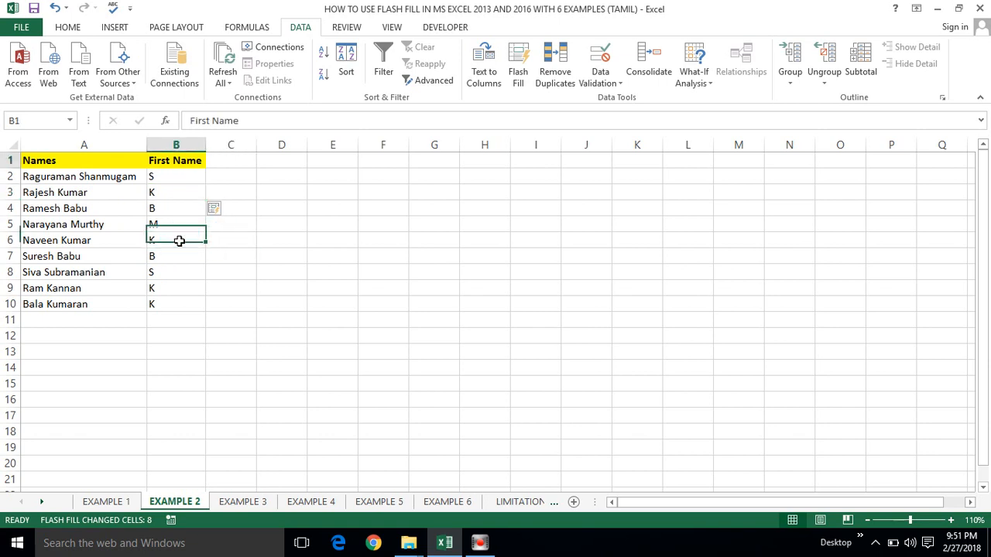
{"action": "key", "text": "Down"}
{"action": "key", "text": "Left"}
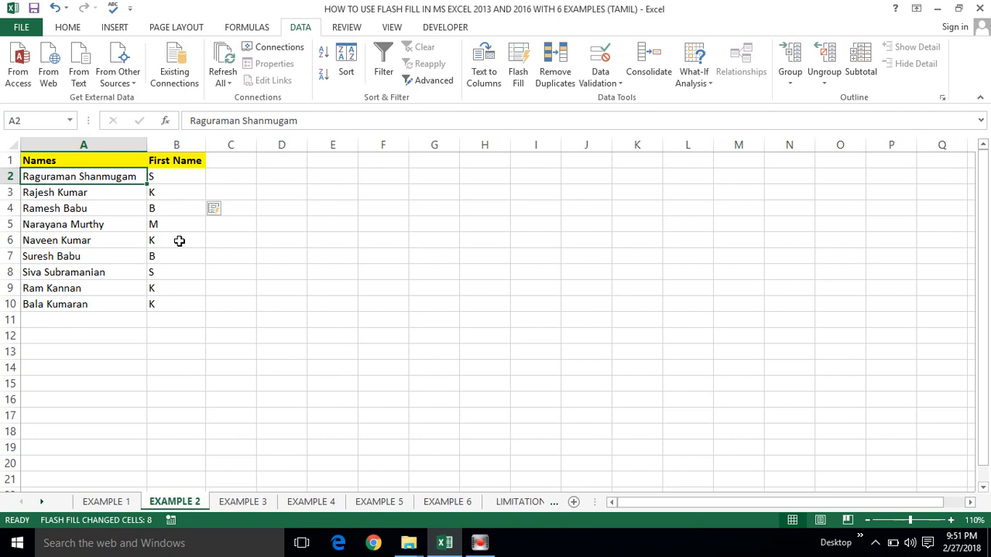
Step: Select the names and initials A2:B10, delete them, then undo to restore them
{"action": "key", "text": "Right"}
{"action": "key", "text": "Left"}
{"action": "key", "text": "Right"}
{"action": "key", "text": "Left"}
{"action": "key", "text": "shift+Right"}
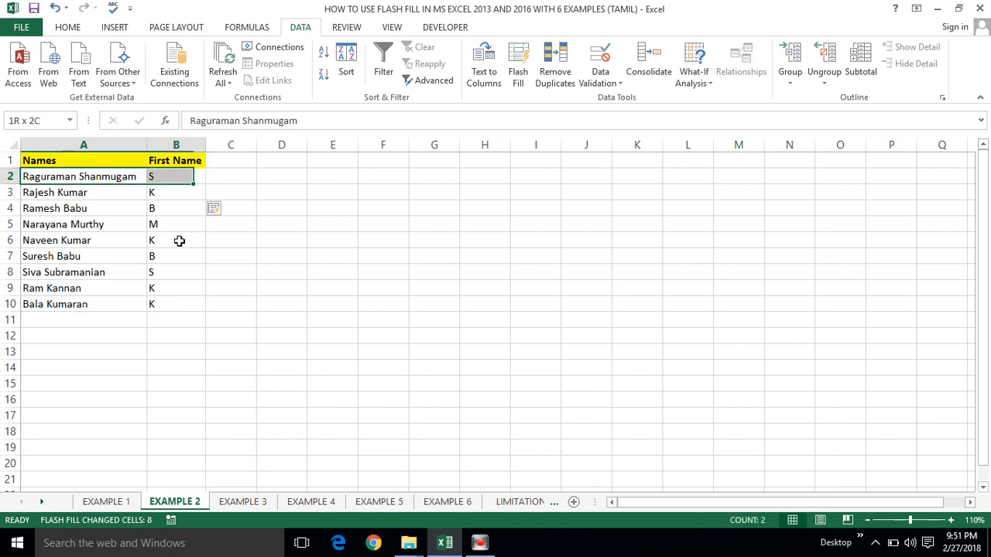
{"action": "key", "text": "ctrl+shift+Down"}
{"action": "key", "text": "Delete"}
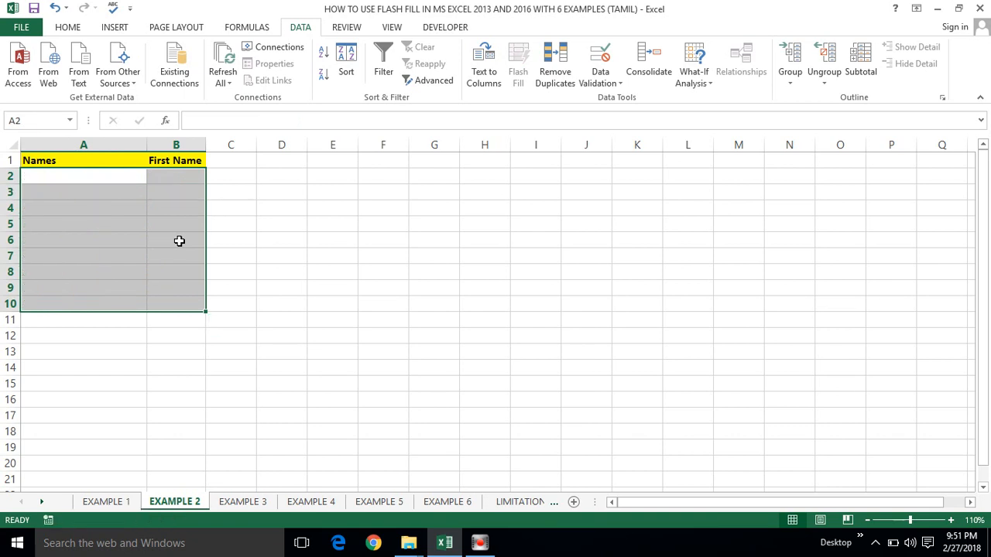
{"action": "key", "text": "ctrl+z"}
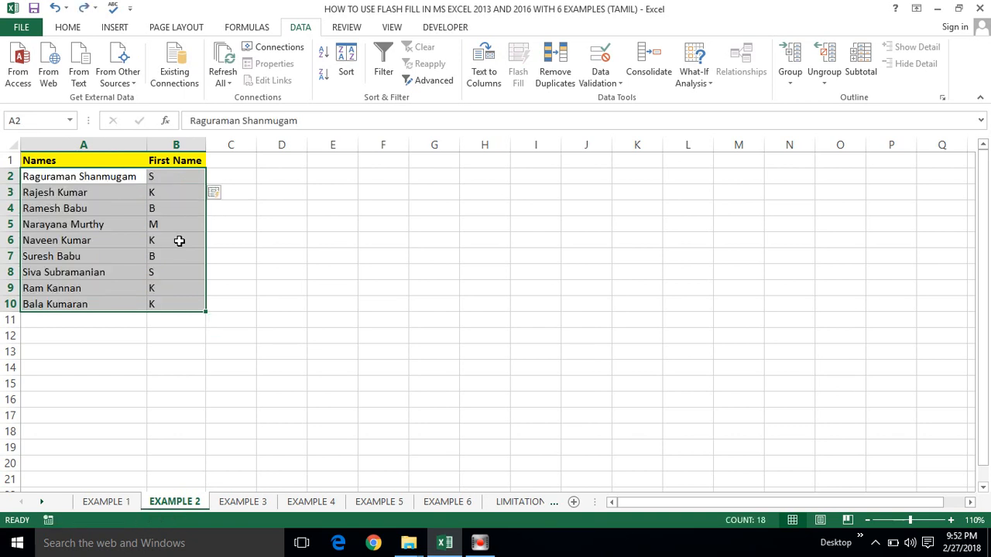
{"action": "left_click", "coordinate": [173, 250]}
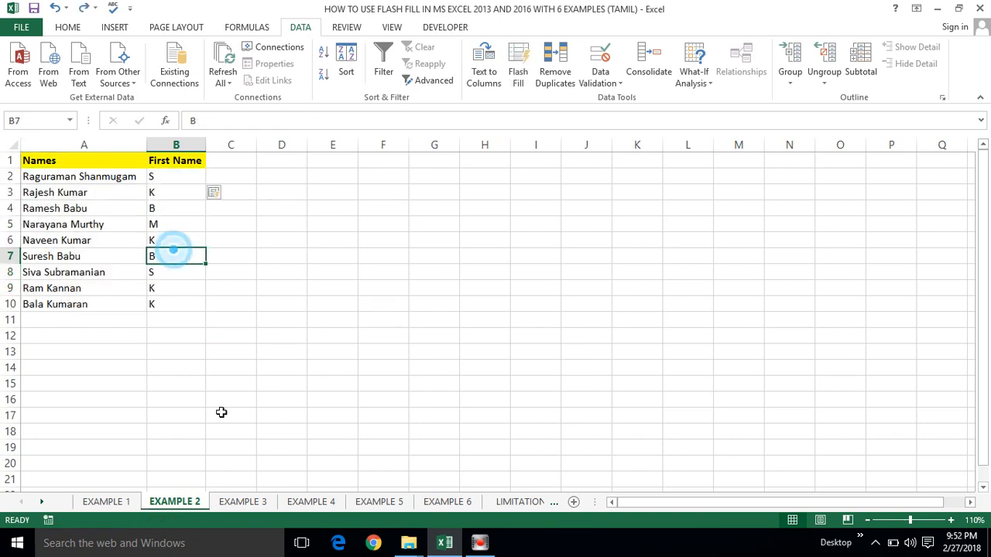
Step: On EXAMPLE 3, rename the B1 header from First Name to Last Name
{"action": "left_click", "coordinate": [248, 502]}
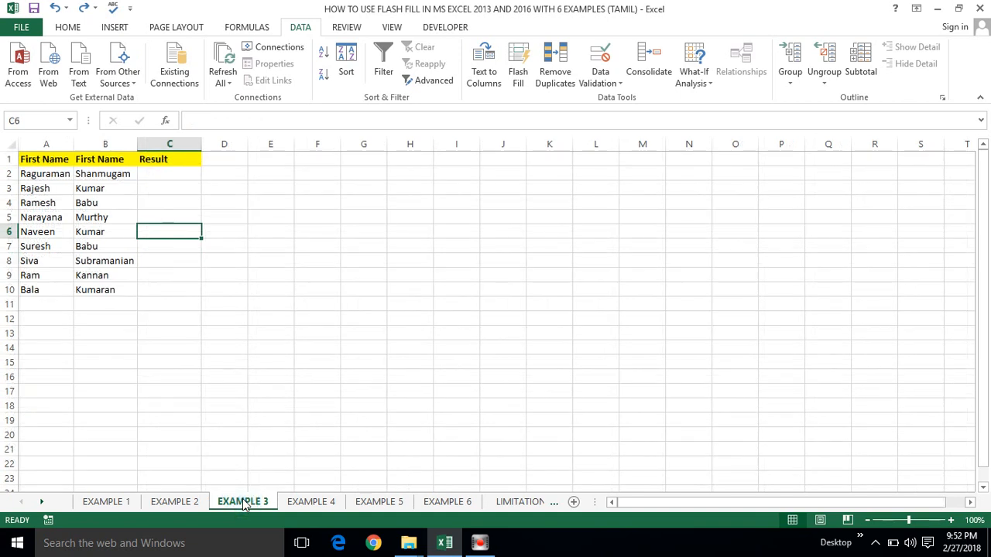
{"action": "double_click", "coordinate": [95, 158]}
{"action": "key", "text": "BackSpace"}
{"action": "key", "text": "BackSpace"}
{"action": "key", "text": "BackSpace"}
{"action": "key", "text": "BackSpace"}
{"action": "key", "text": "BackSpace"}
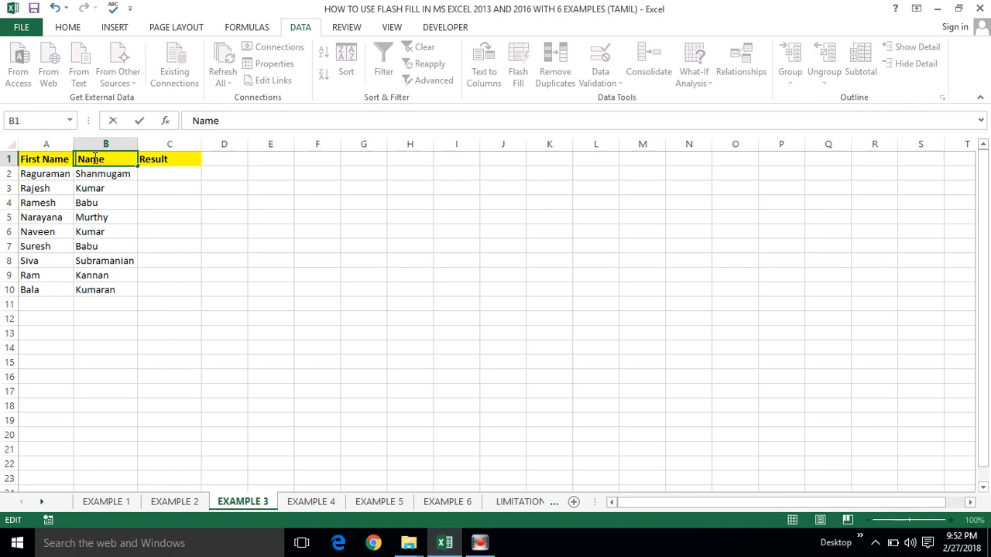
{"action": "type", "text": "Last"}
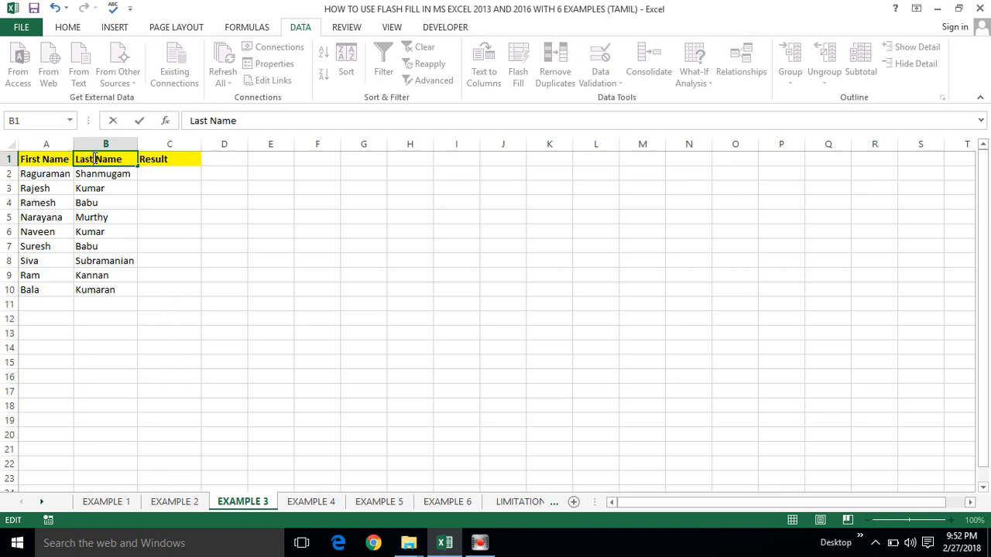
{"action": "key", "text": "Return"}
Step: Point out the first name Raguraman in A2 and select Result cell C2
{"action": "left_click", "coordinate": [91, 229]}
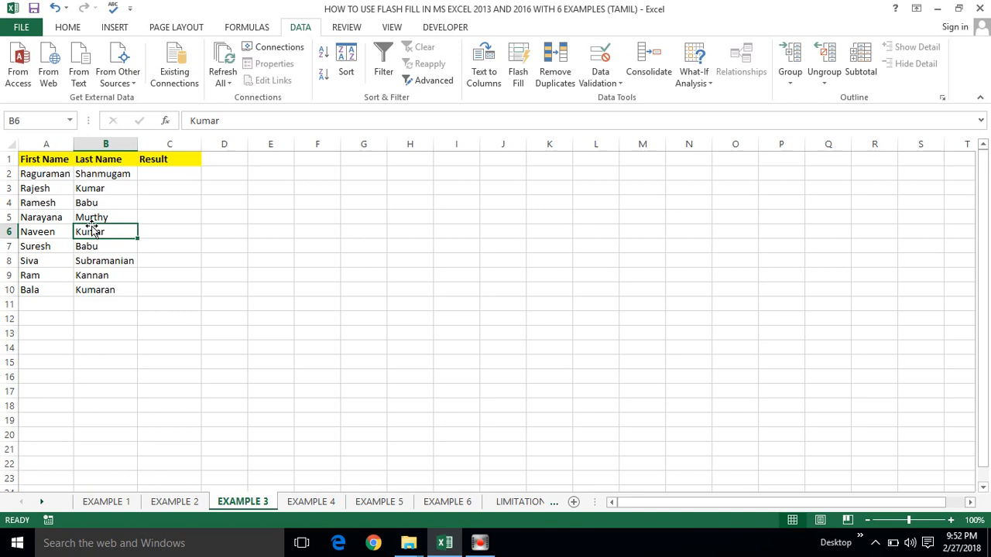
{"action": "left_click", "coordinate": [159, 173]}
{"action": "left_click", "coordinate": [68, 177]}
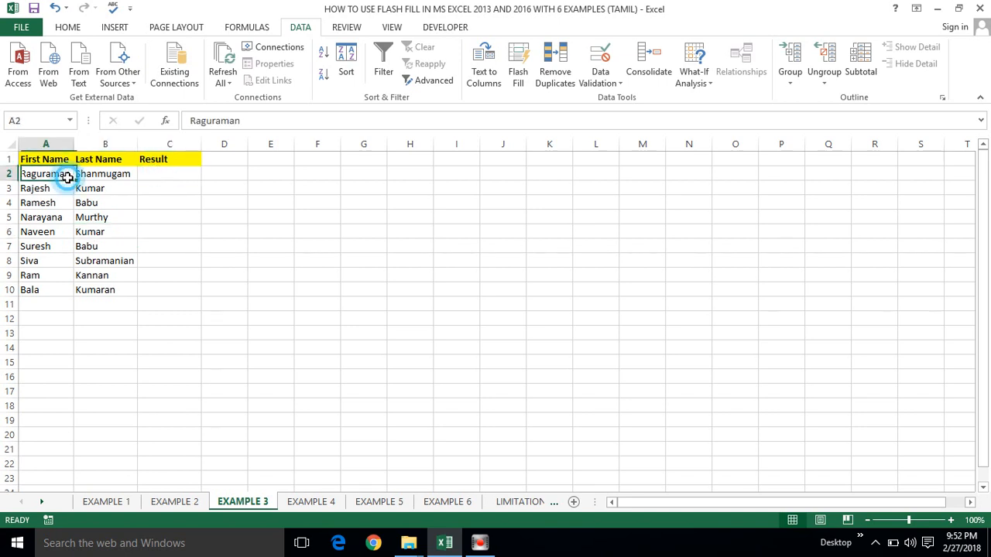
{"action": "left_click", "coordinate": [155, 173]}
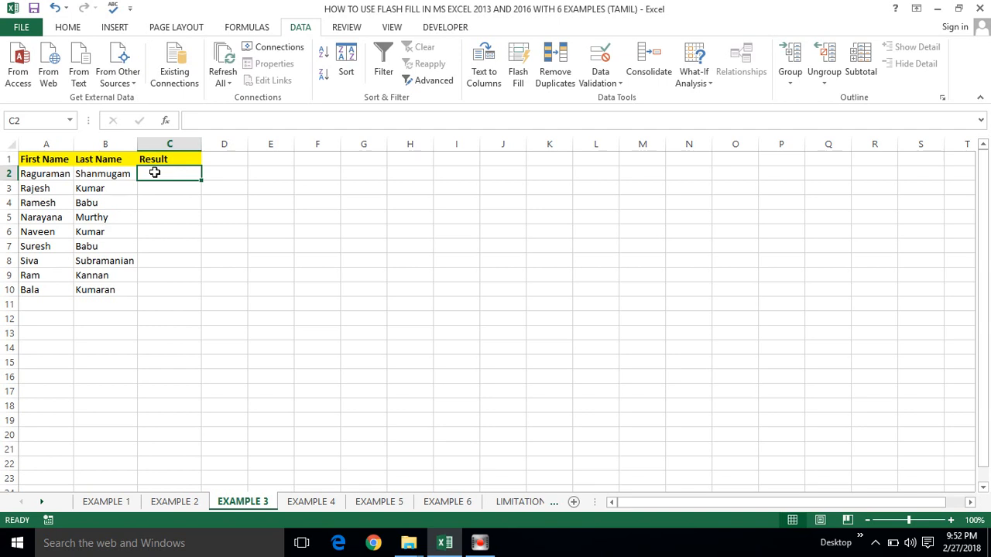
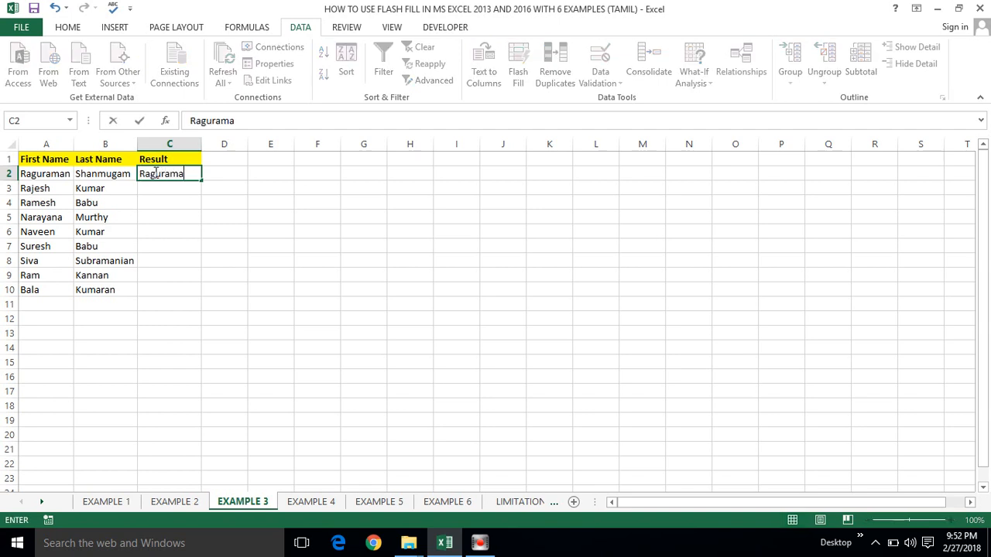
{"action": "key", "text": "Return"}
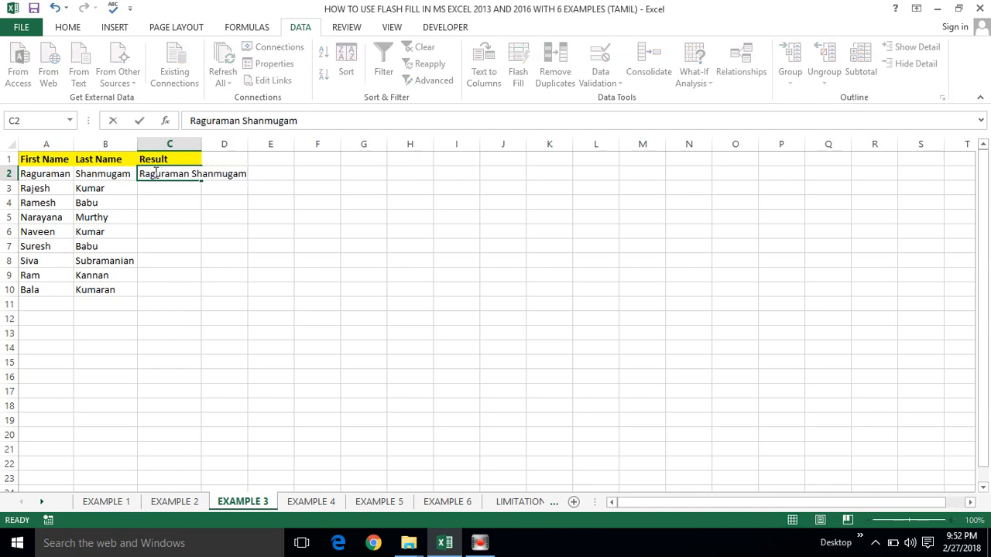
{"action": "double_click", "coordinate": [202, 145]}
{"action": "left_click", "coordinate": [178, 189]}
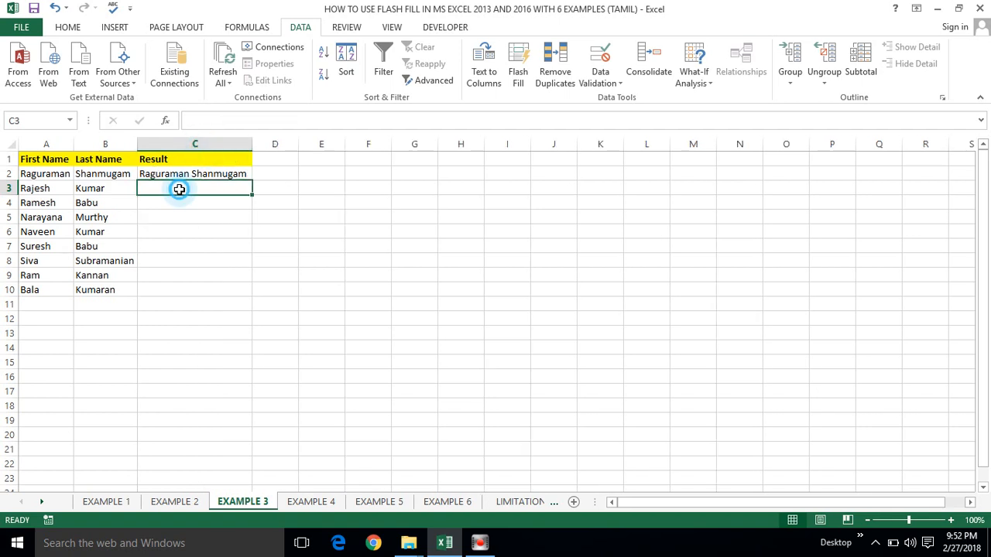
{"action": "key", "text": "ctrl+e"}
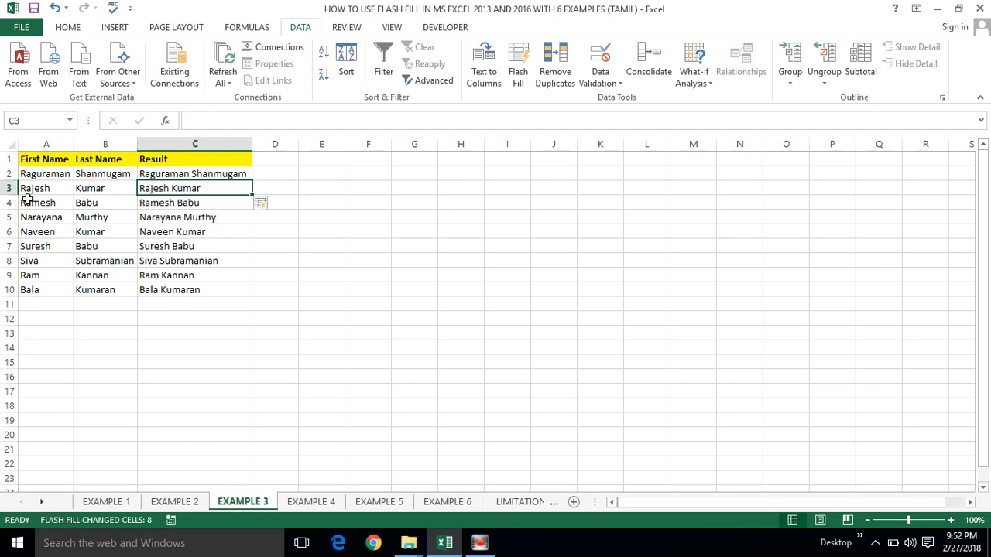
Step: Clear the flash-filled full names from C2:C10, leaving C2 selected
{"action": "left_click", "coordinate": [207, 177]}
{"action": "key", "text": "ctrl+shift+Down"}
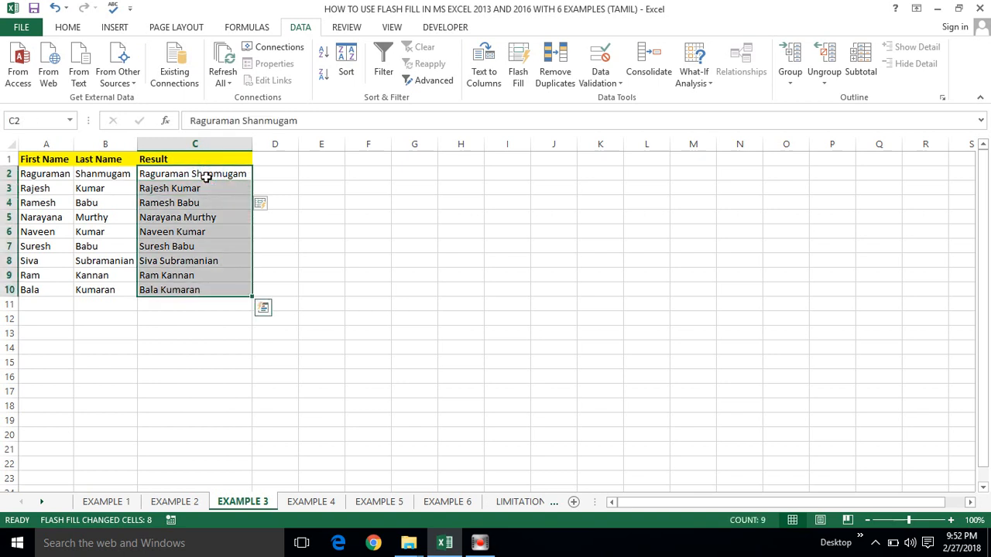
{"action": "key", "text": "Delete"}
{"action": "left_click", "coordinate": [206, 177]}
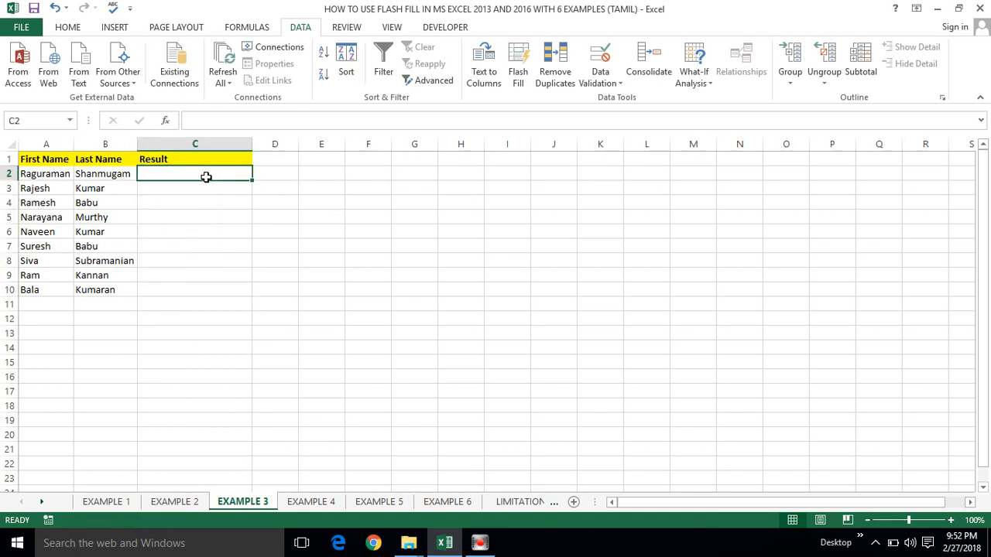
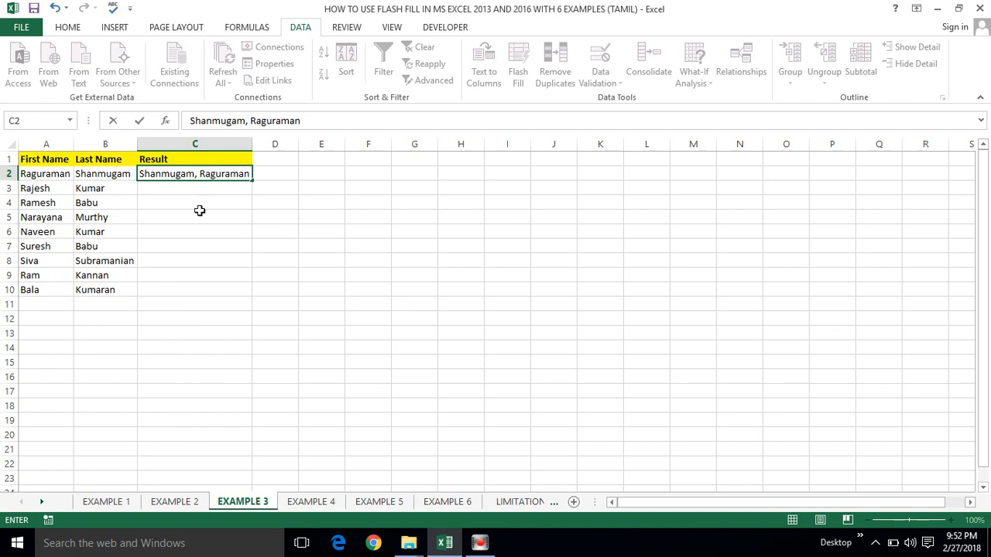
{"action": "left_click", "coordinate": [200, 210]}
{"action": "left_click", "coordinate": [195, 203]}
{"action": "left_click", "coordinate": [193, 187]}
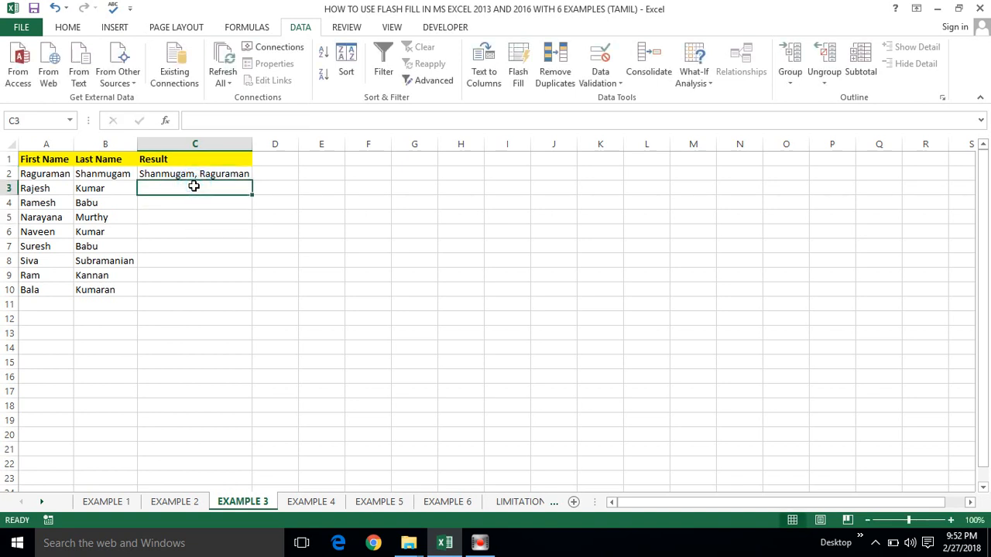
{"action": "key", "text": "ctrl+e"}
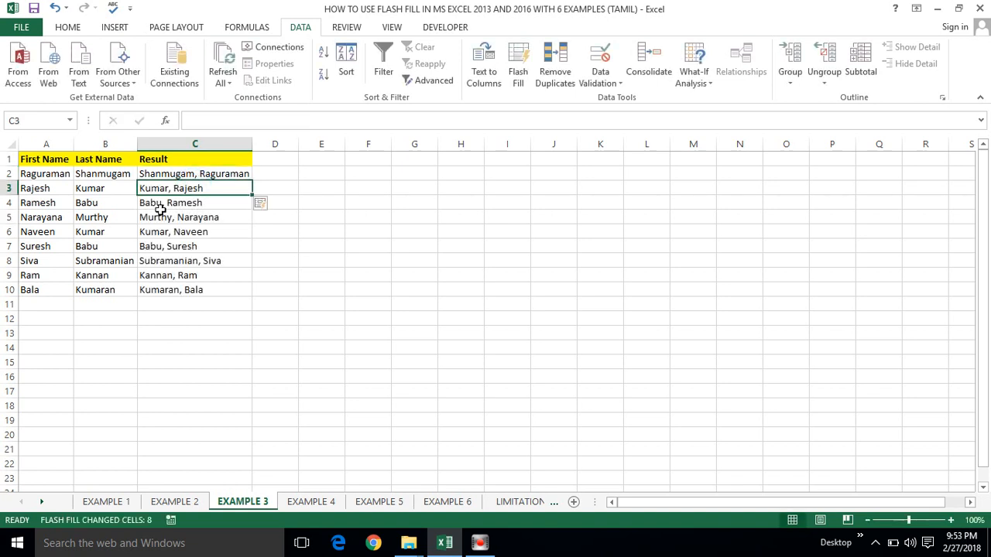
Step: Compare the C2 result with the first name in A2, then move to the EXAMPLE 4 sheet
{"action": "left_click", "coordinate": [264, 176]}
{"action": "left_click", "coordinate": [220, 176]}
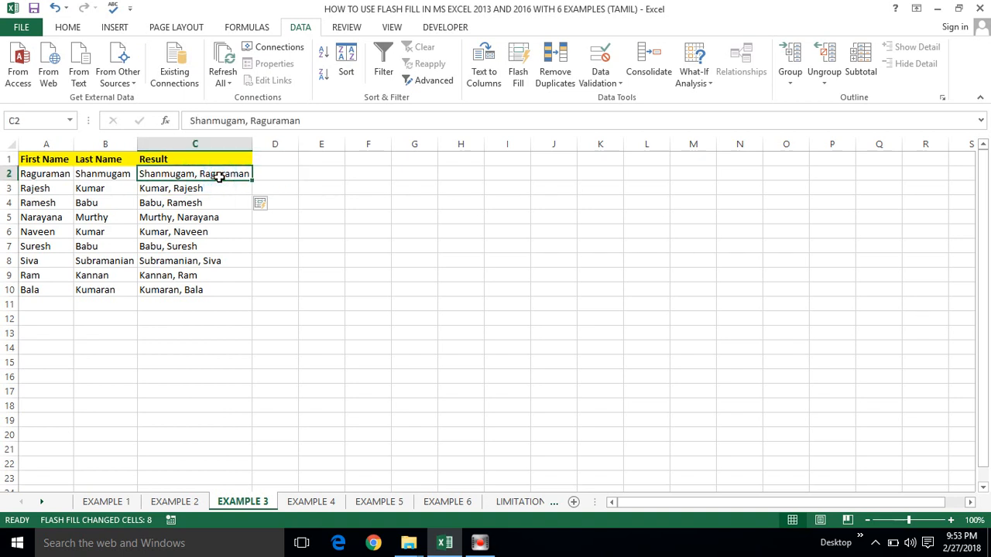
{"action": "left_click", "coordinate": [58, 174]}
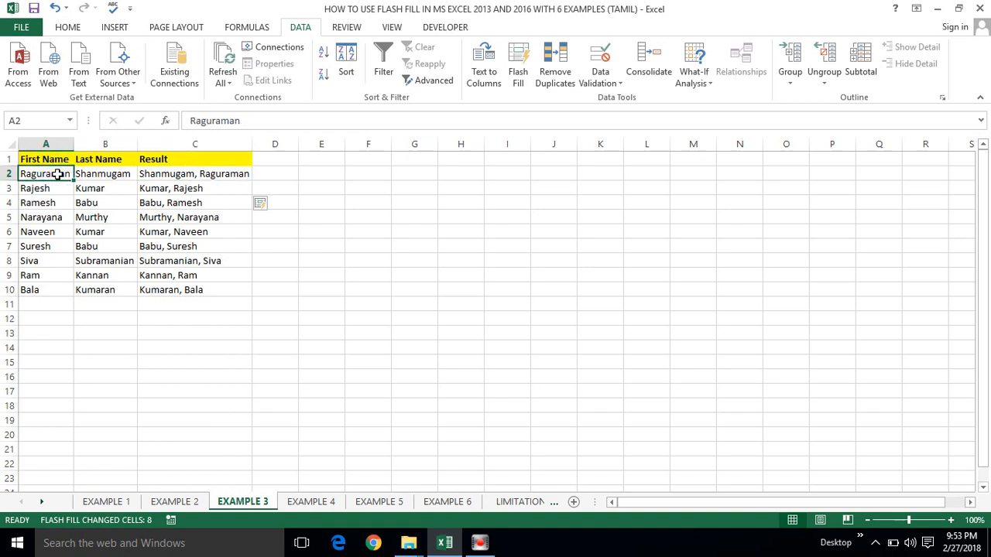
{"action": "left_click", "coordinate": [155, 174]}
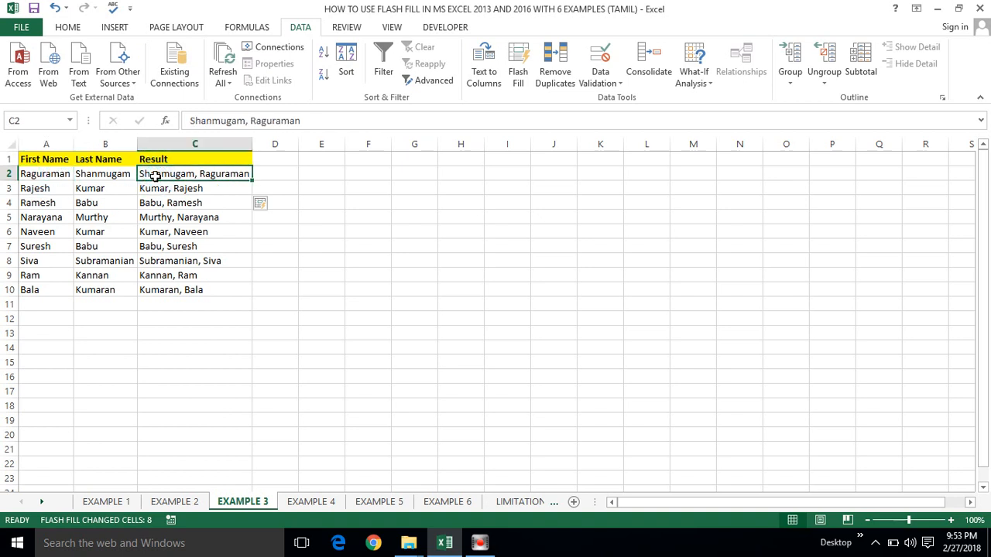
{"action": "left_click", "coordinate": [310, 501]}
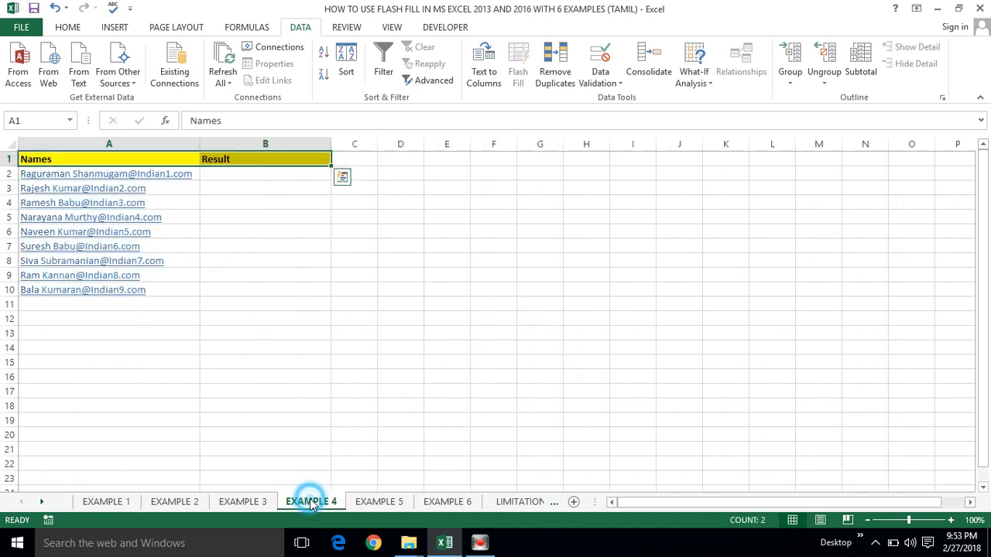
Step: Select the EXAMPLE 4 name list A2:A10 and open Find and Replace with Ctrl+H
{"action": "left_click", "coordinate": [220, 186]}
{"action": "left_click", "coordinate": [219, 171]}
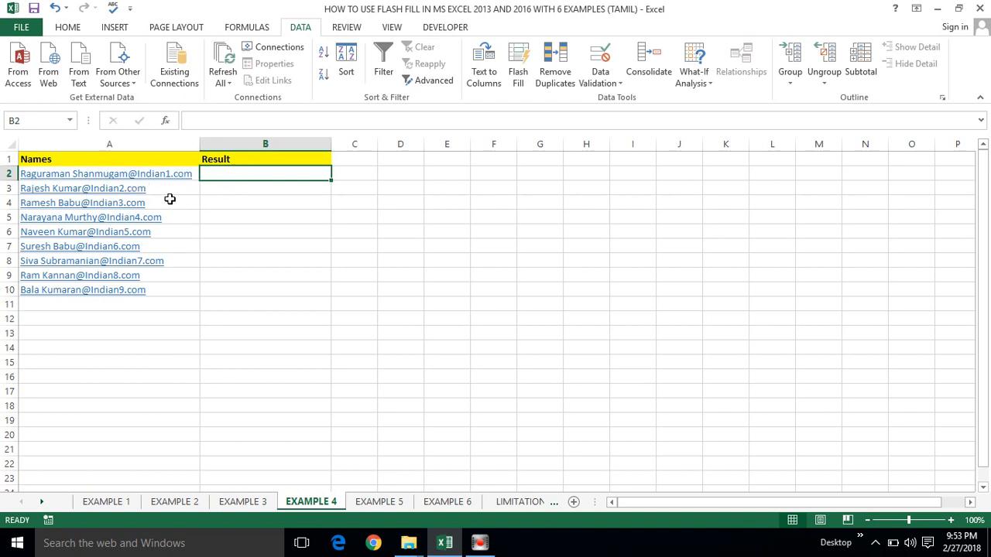
{"action": "left_click", "coordinate": [168, 164]}
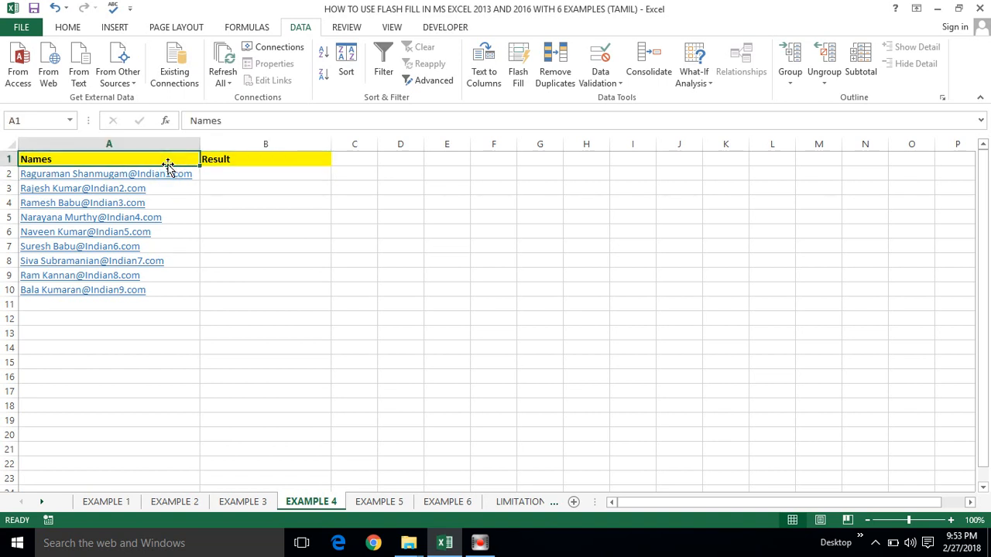
{"action": "key", "text": "Down"}
{"action": "key", "text": "ctrl+shift+Down"}
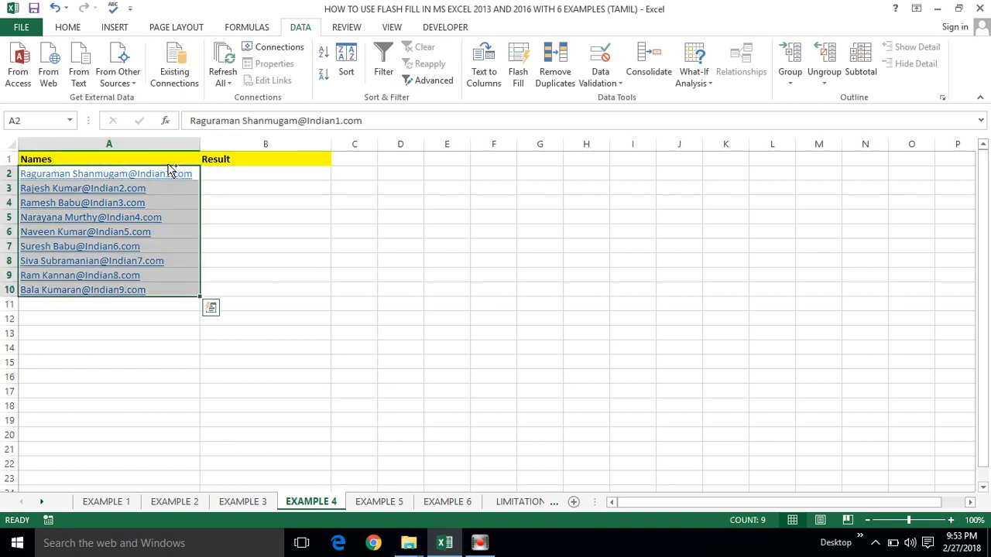
{"action": "key", "text": "ctrl+h"}
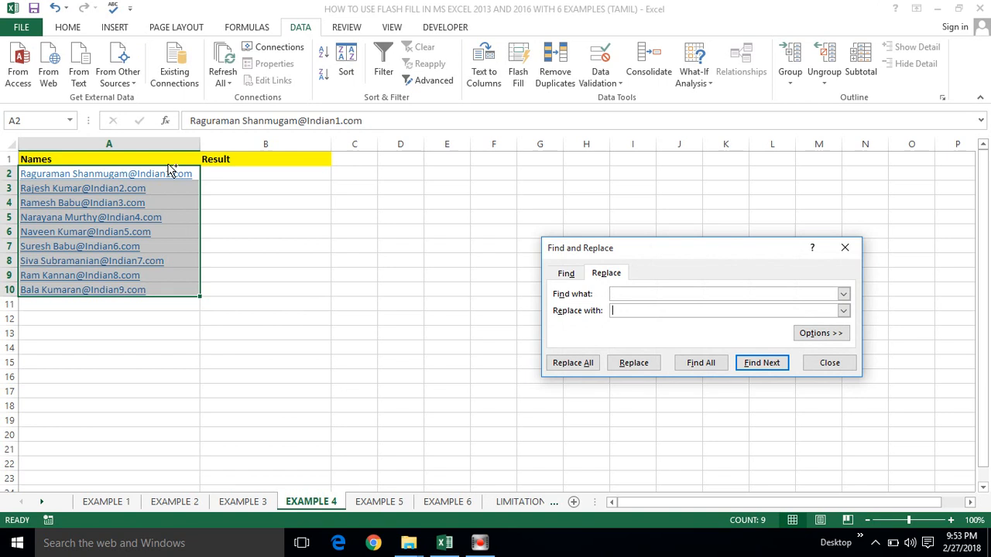
Step: Replace all spaces in the nine names (9 replacements) and close Find and Replace
{"action": "key", "text": "alt+a"}
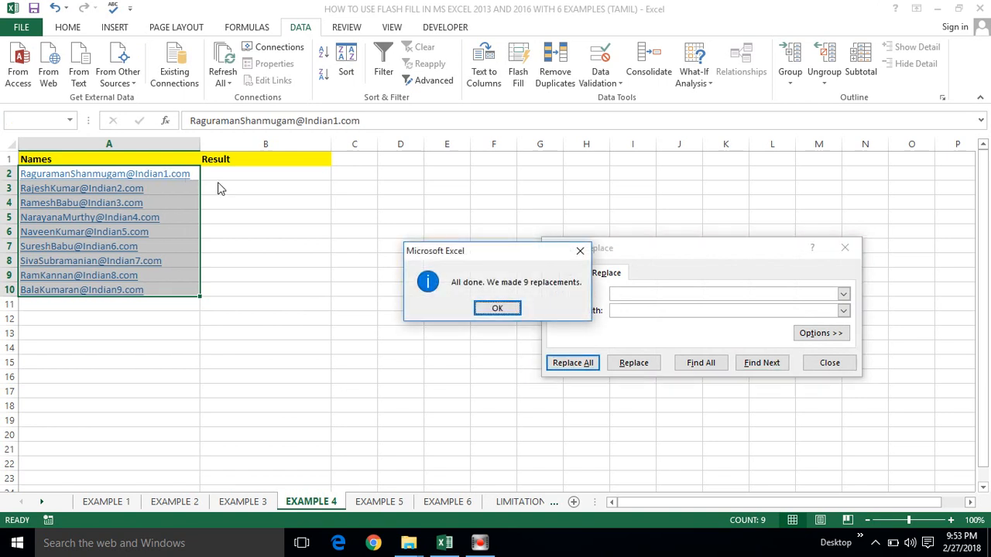
{"action": "left_click", "coordinate": [498, 308]}
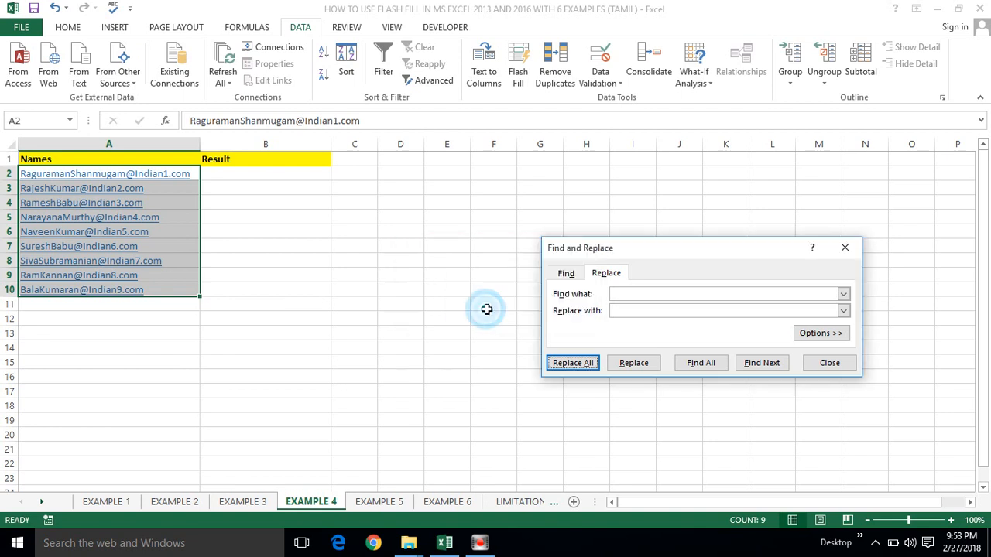
{"action": "left_click", "coordinate": [819, 365]}
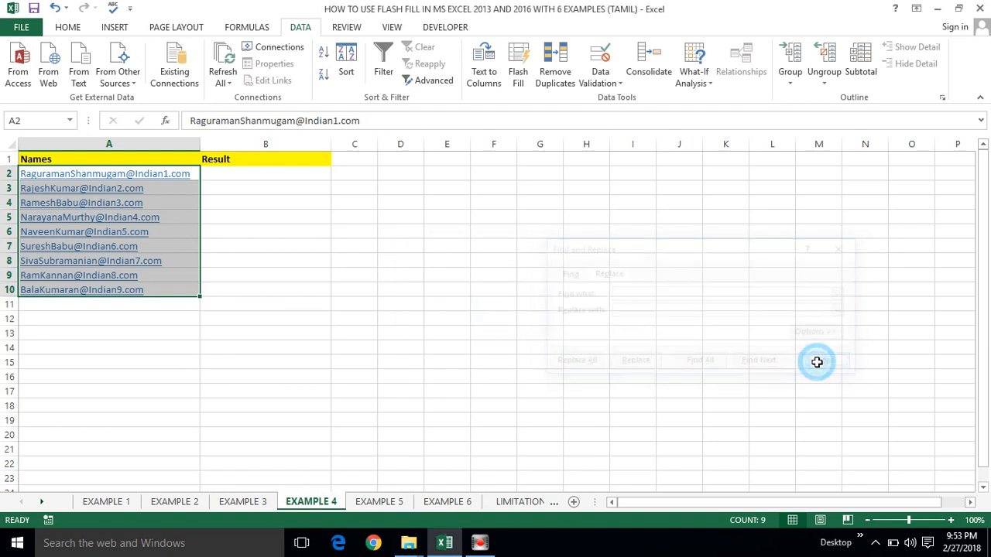
{"action": "left_click", "coordinate": [228, 174]}
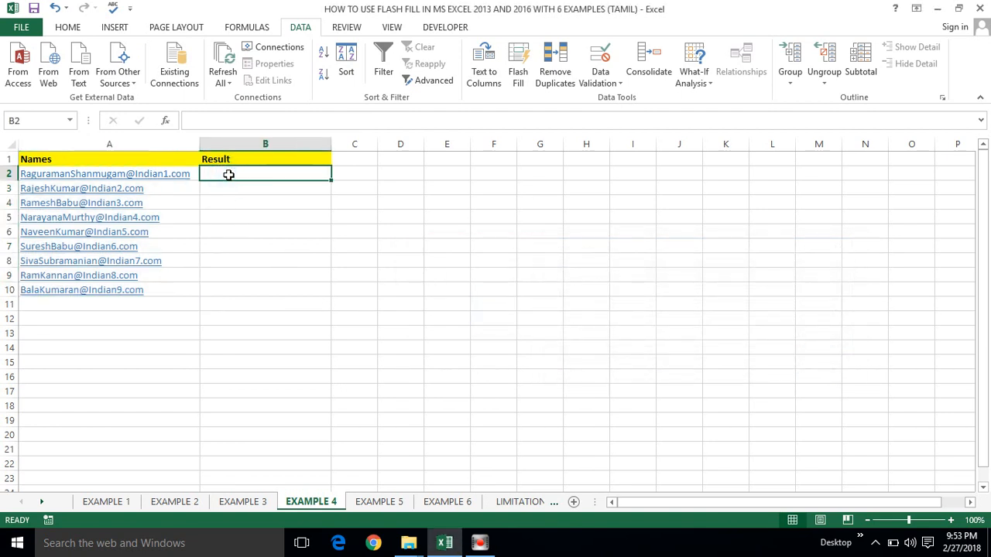
{"action": "key", "text": "Left"}
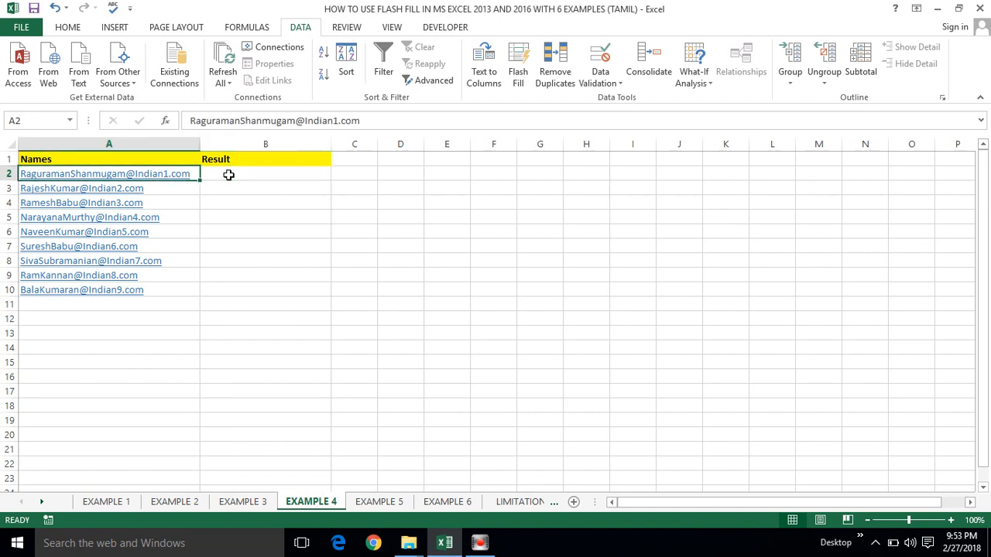
{"action": "key", "text": "Right"}
{"action": "key", "text": "Left"}
{"action": "key", "text": "Right"}
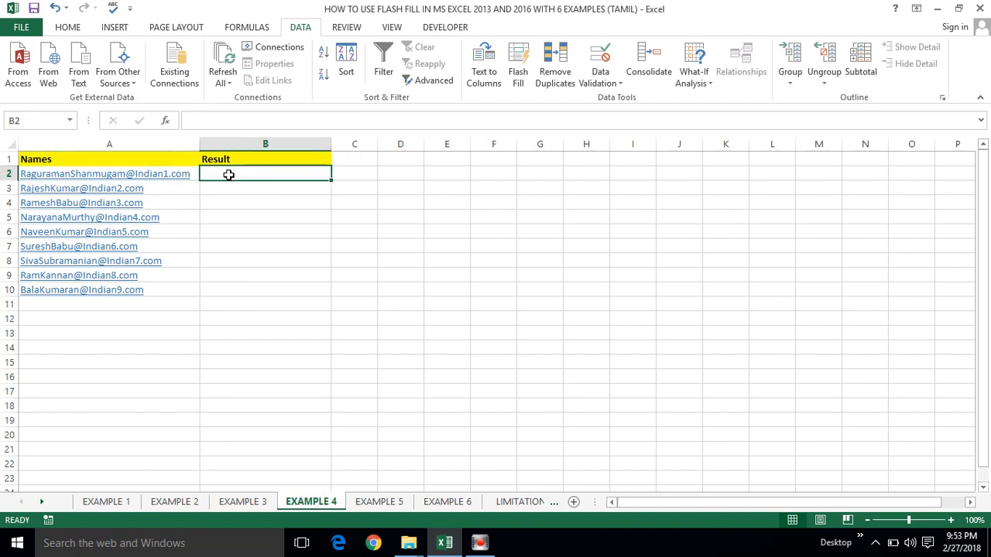
{"action": "key", "text": "Left"}
{"action": "key", "text": "Right"}
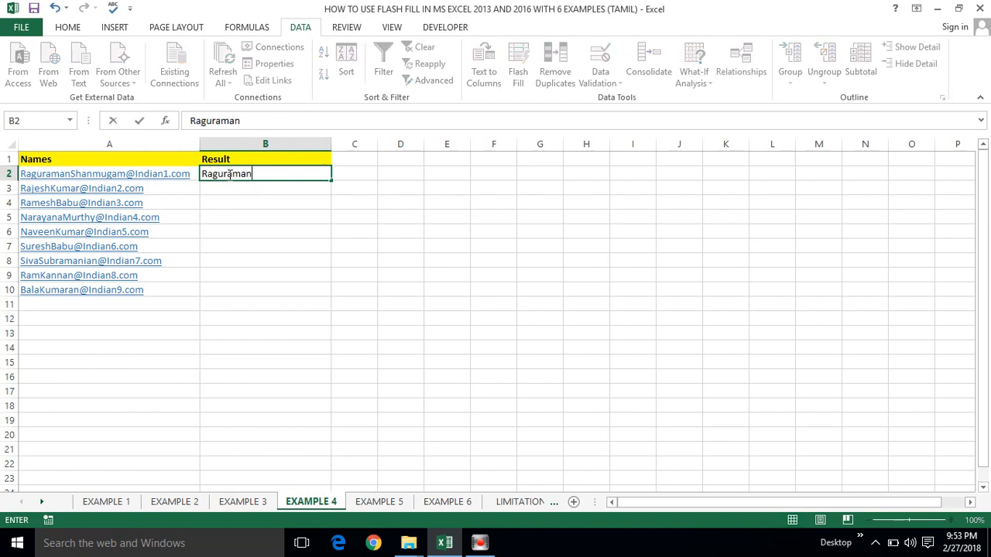
{"action": "key", "text": "Return"}
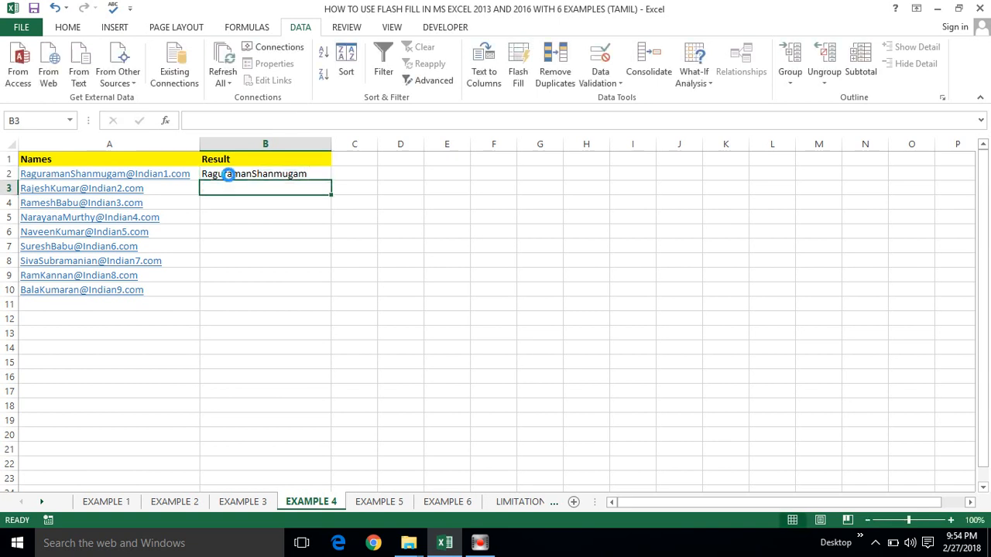
{"action": "key", "text": "ctrl+e"}
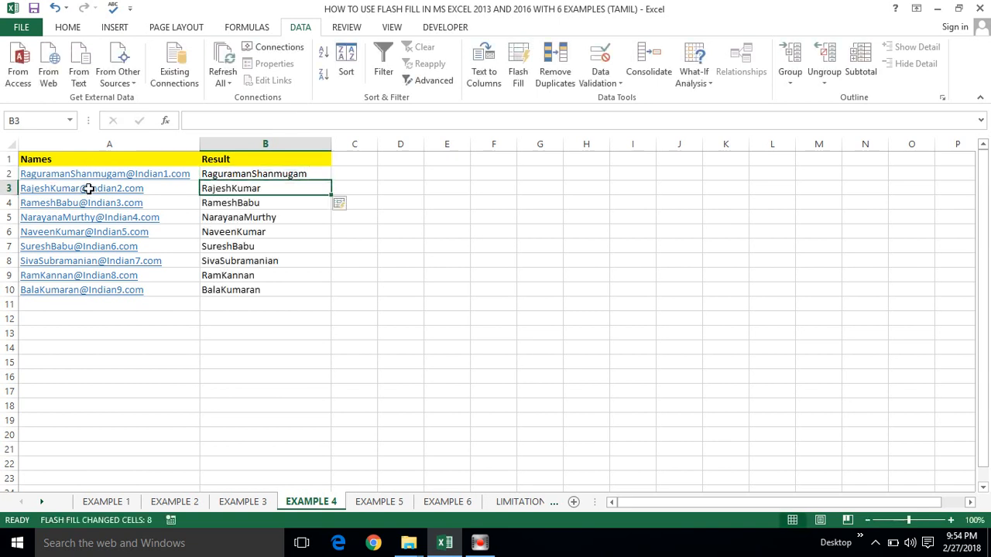
Step: Clear the flash-filled results from B2:B10
{"action": "left_click", "coordinate": [241, 173]}
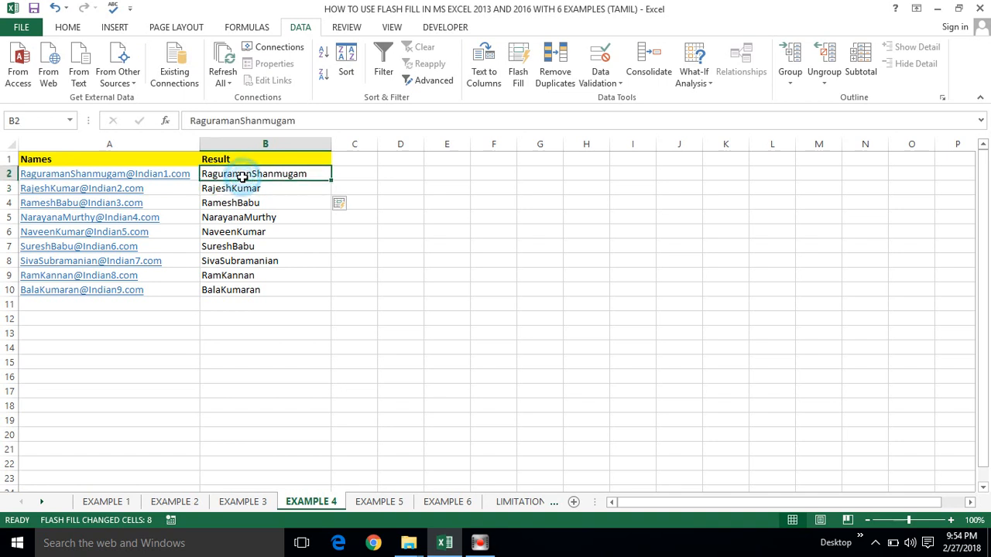
{"action": "key", "text": "ctrl+shift+Down"}
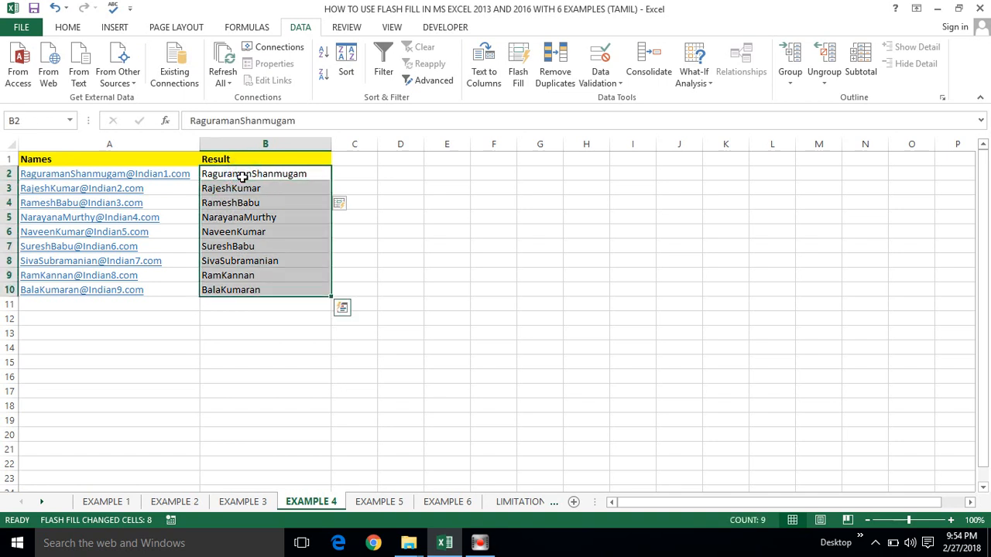
{"action": "key", "text": "Delete"}
Step: Enter the domain example Indian1 in B2 and Flash Fill the remaining domains into B3:B10
{"action": "left_click", "coordinate": [243, 177]}
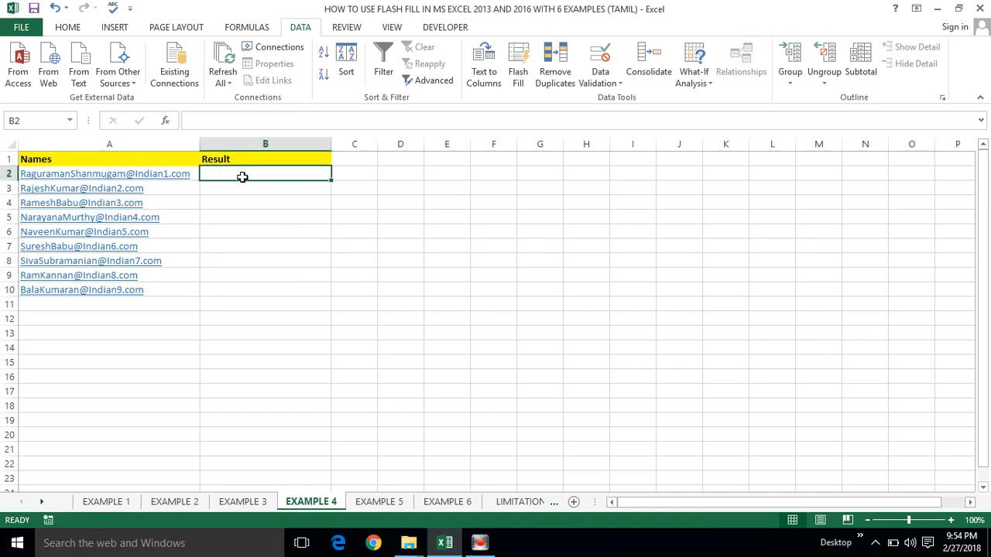
{"action": "type", "text": "Indi"}
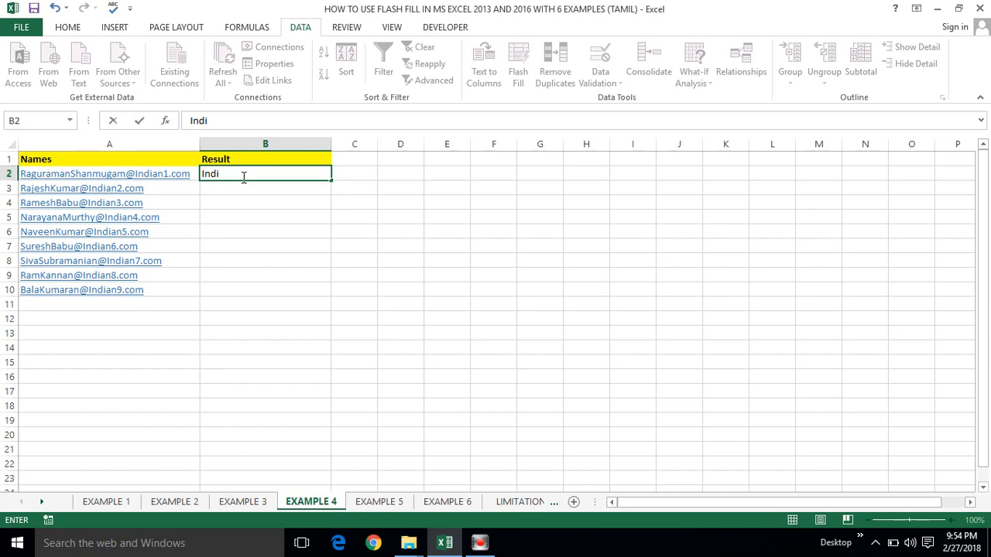
{"action": "type", "text": "aan1"}
{"action": "key", "text": "Return"}
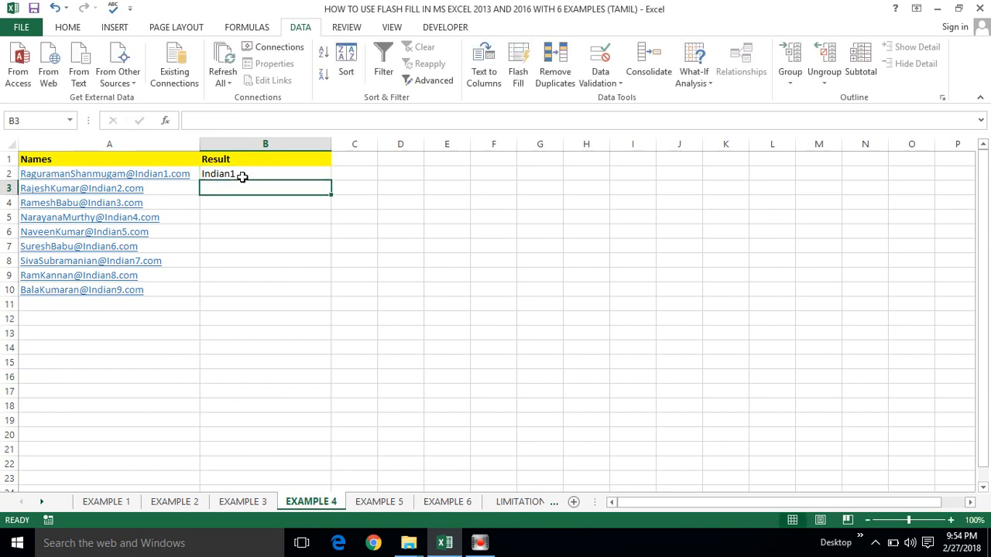
{"action": "left_click", "coordinate": [243, 176]}
{"action": "key", "text": "Down"}
{"action": "key", "text": "ctrl+e"}
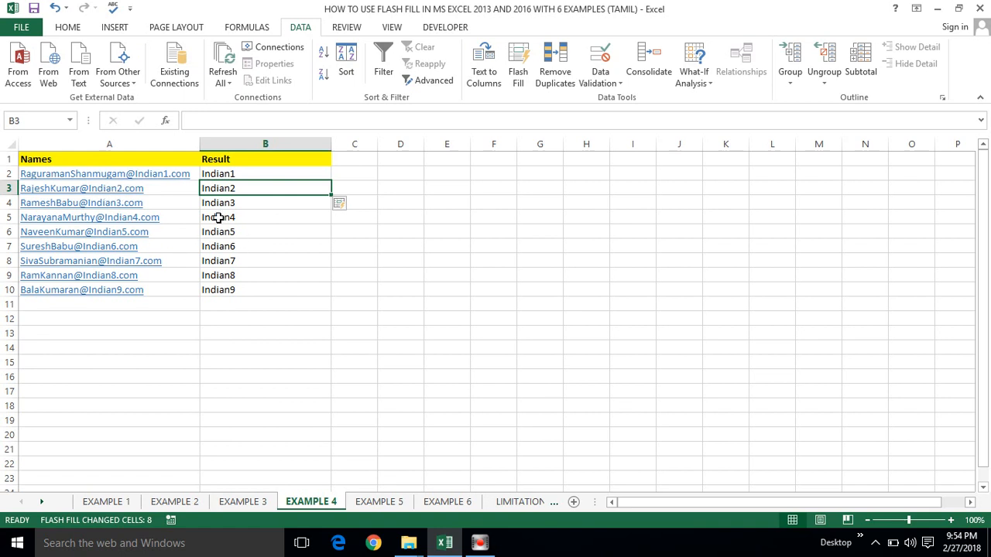
Step: Review the filled domain results Indian1 and Indian2 in B2 and B3
{"action": "left_click", "coordinate": [225, 174]}
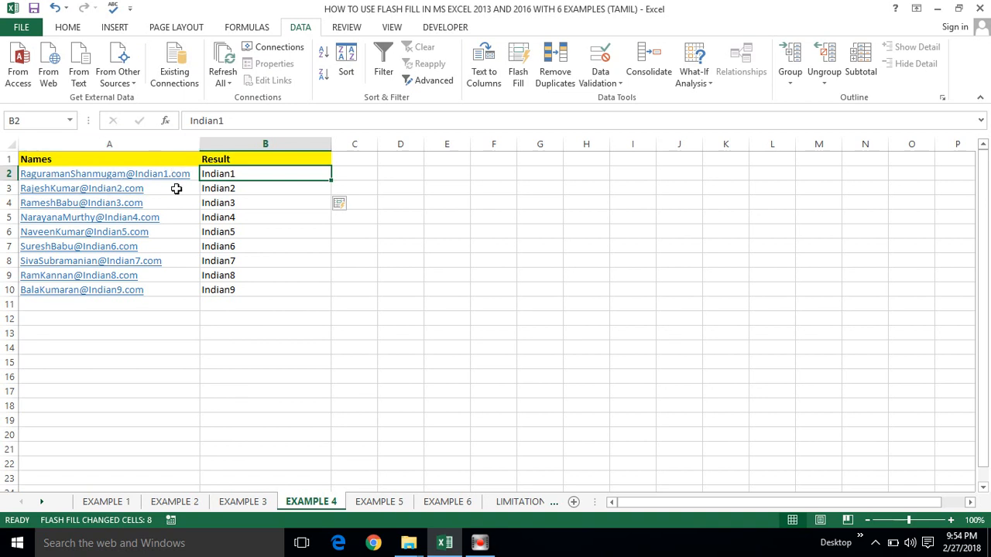
{"action": "double_click", "coordinate": [241, 189]}
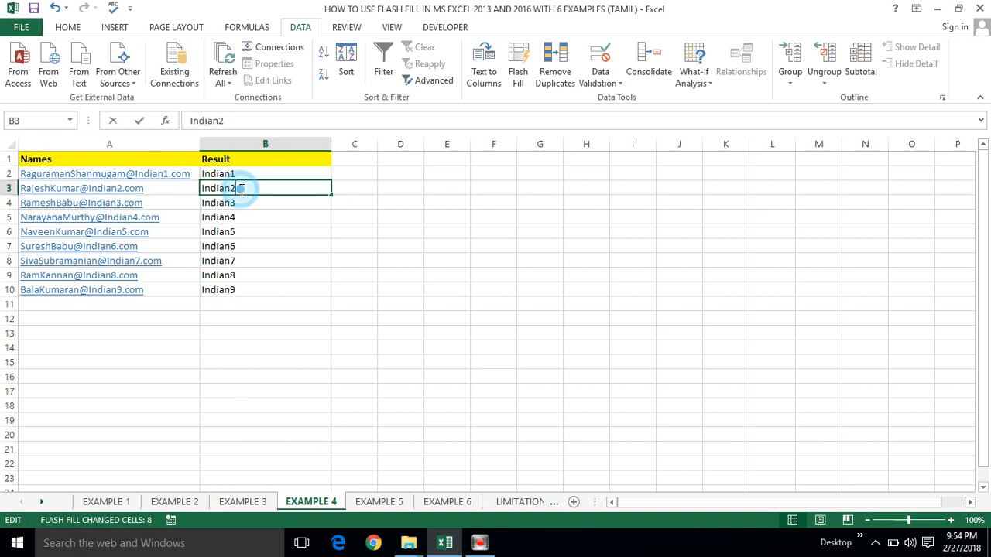
{"action": "key", "text": "Escape"}
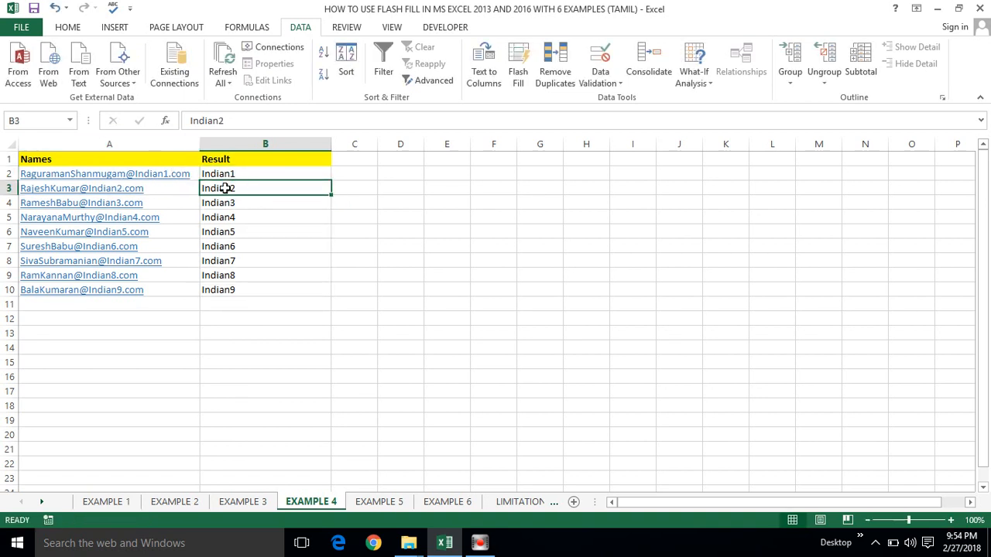
{"action": "left_click", "coordinate": [226, 172]}
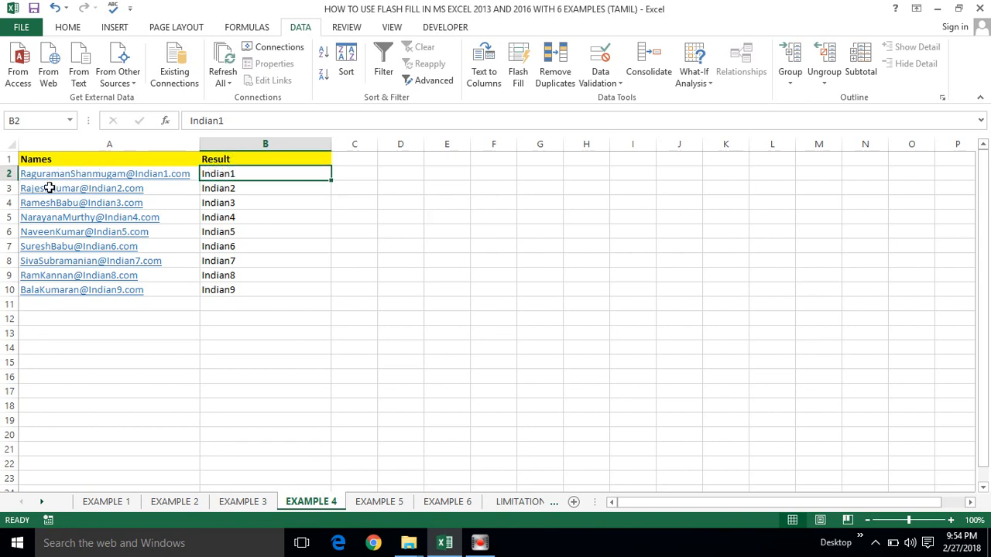
{"action": "left_click", "coordinate": [216, 187]}
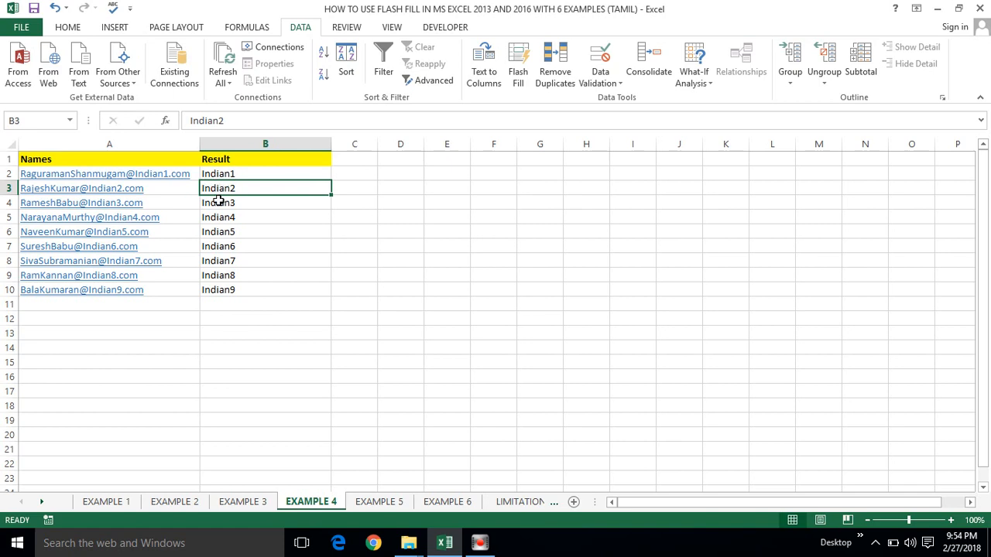
{"action": "left_click", "coordinate": [381, 501]}
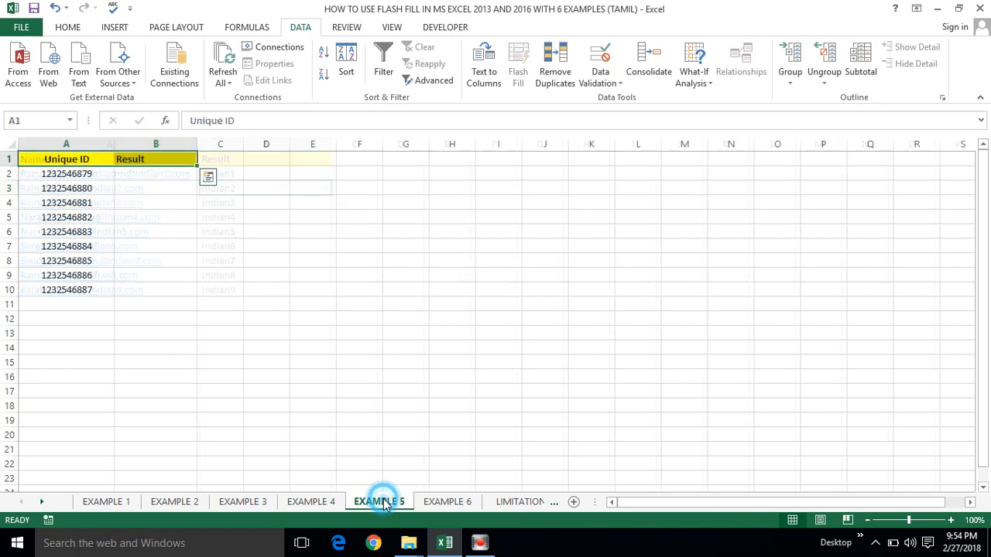
{"action": "left_click", "coordinate": [59, 171]}
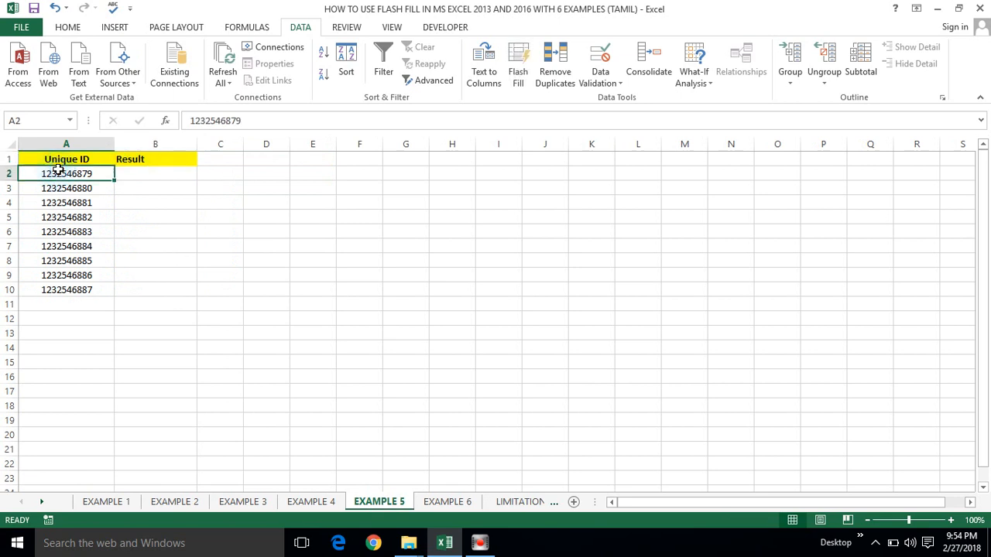
{"action": "left_click", "coordinate": [134, 174]}
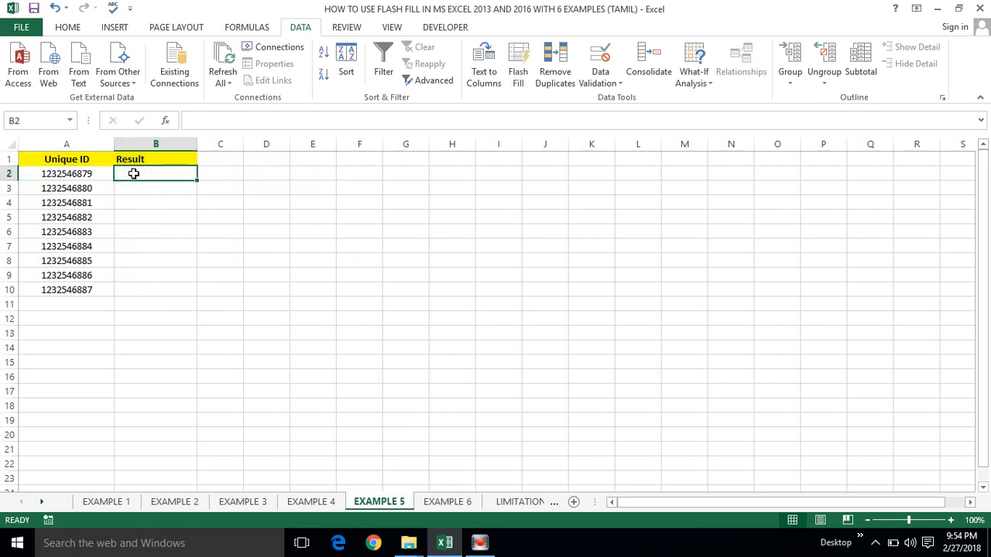
{"action": "key", "text": "BackSpace"}
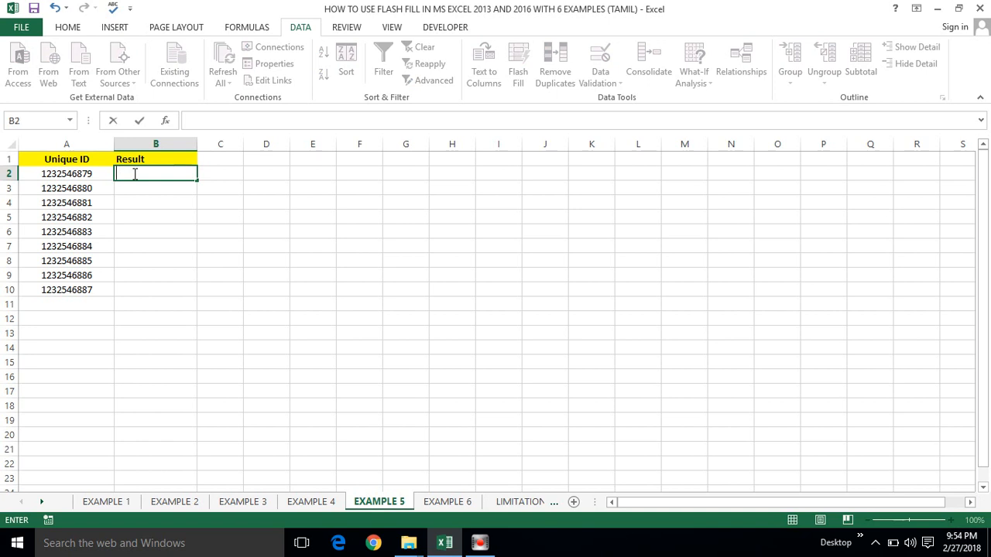
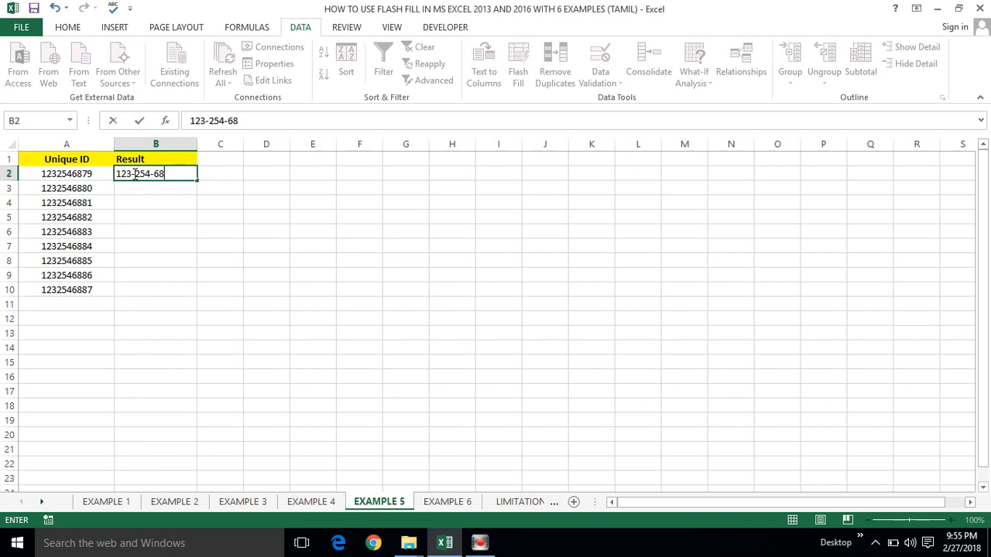
{"action": "key", "text": "Return"}
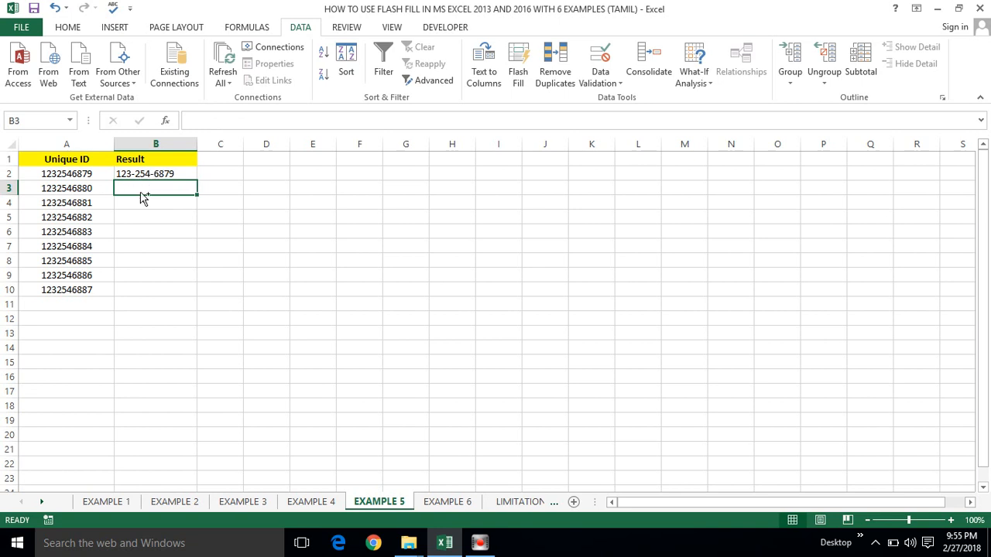
{"action": "key", "text": "ctrl+e"}
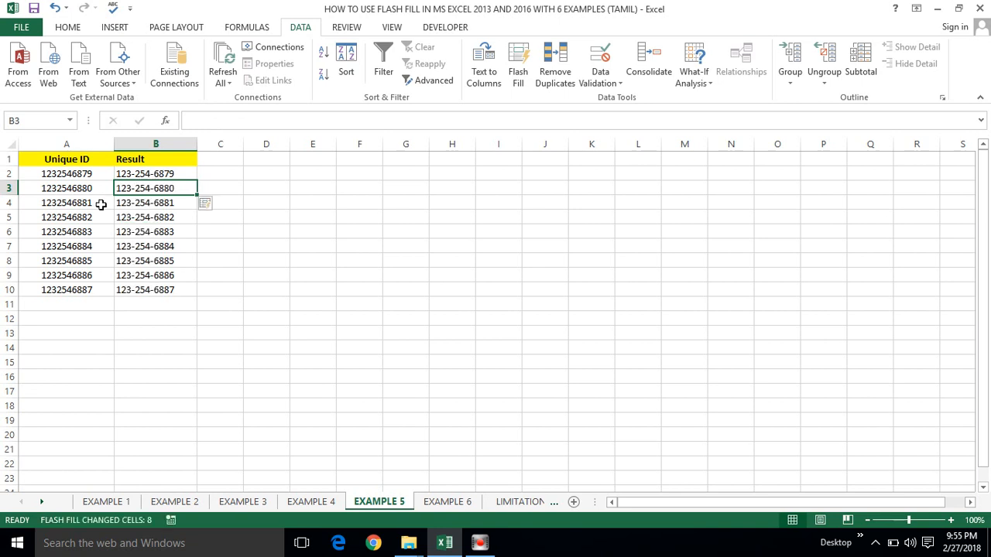
Step: Check the dashed IDs in B2:B4 against the original Unique ID in A2
{"action": "left_click", "coordinate": [148, 175]}
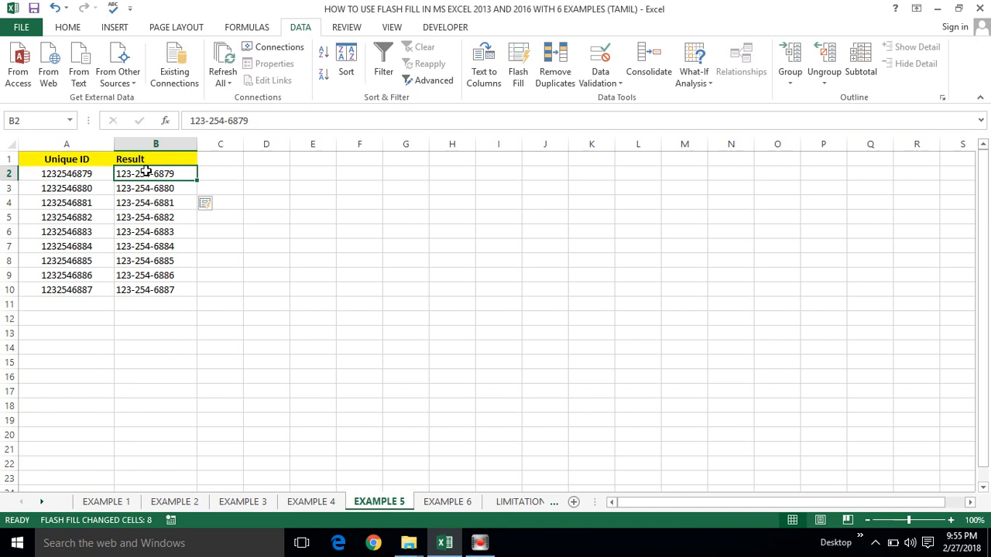
{"action": "left_click", "coordinate": [147, 201]}
{"action": "left_click", "coordinate": [147, 185]}
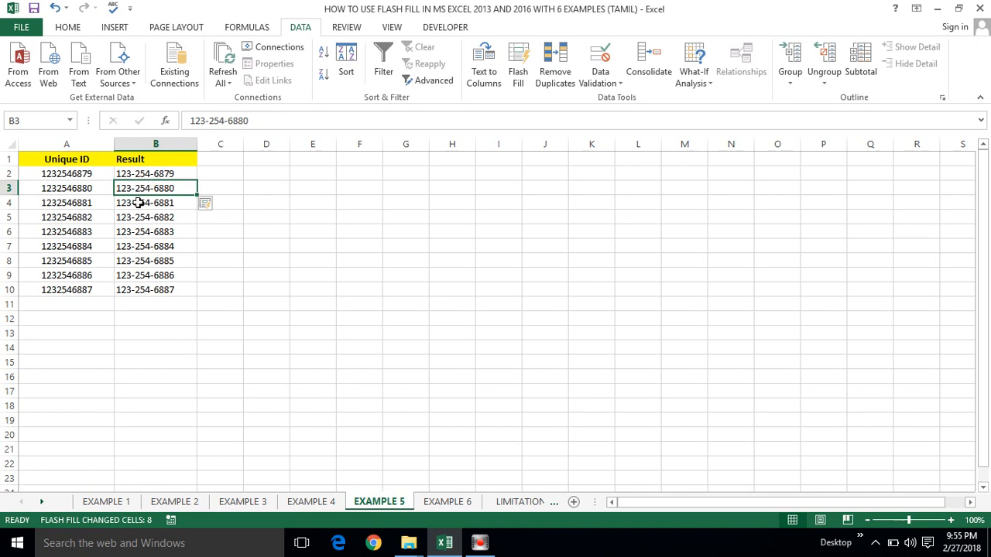
{"action": "left_click", "coordinate": [138, 203]}
{"action": "left_click", "coordinate": [142, 174]}
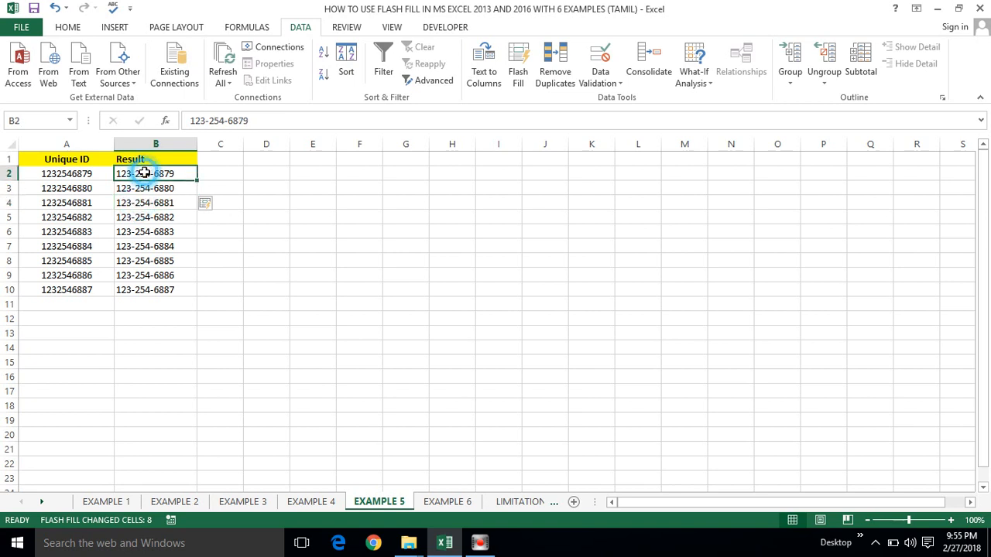
{"action": "left_click", "coordinate": [62, 178]}
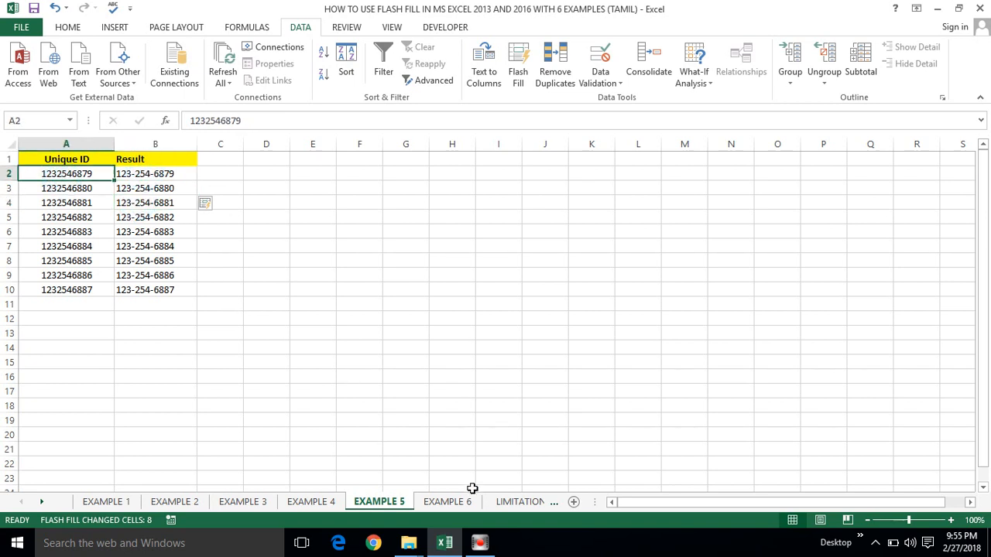
{"action": "left_click", "coordinate": [445, 502]}
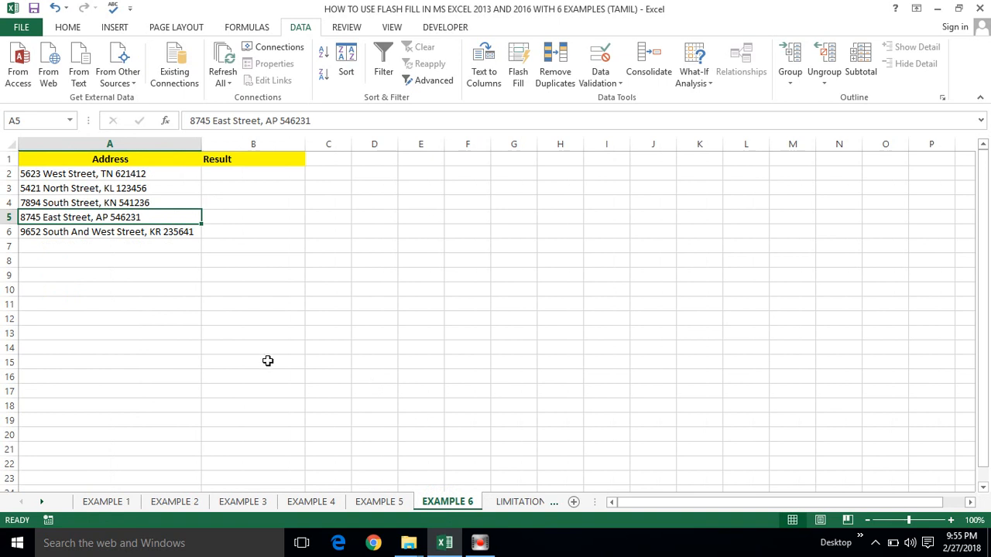
Step: Enter TN in B2 and Flash Fill the state codes KL, KN, AP and KR into B3:B6
{"action": "left_click", "coordinate": [215, 174]}
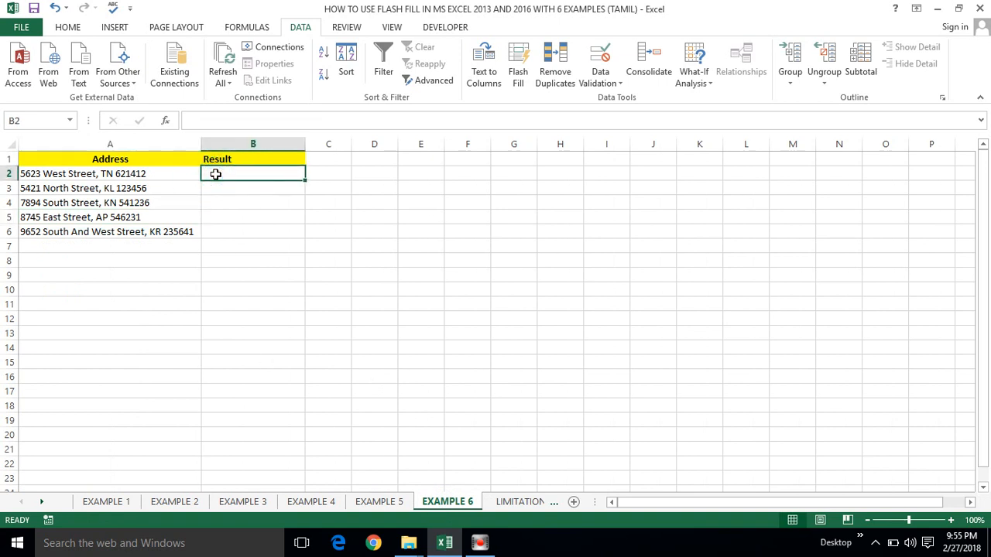
{"action": "left_click", "coordinate": [78, 163]}
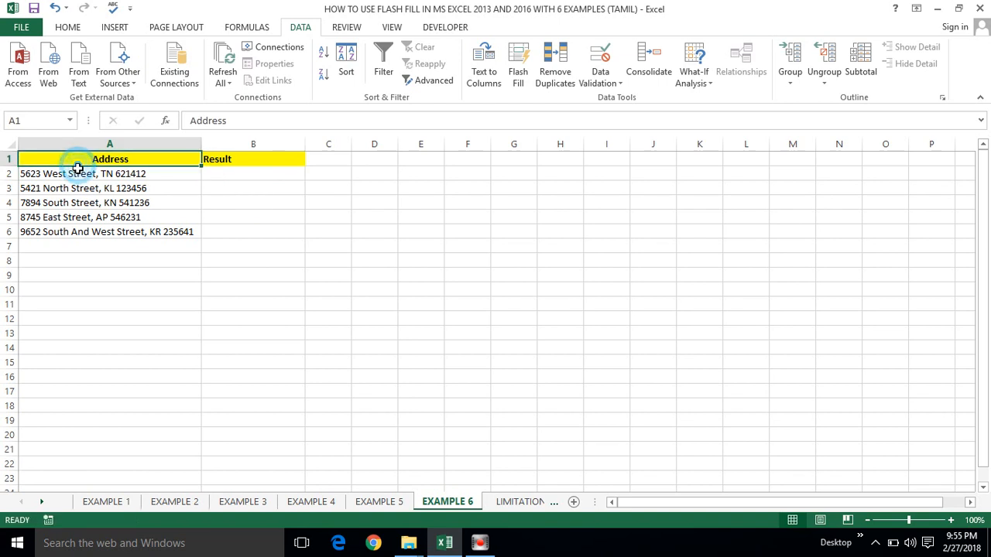
{"action": "left_click", "coordinate": [77, 171]}
{"action": "left_click", "coordinate": [233, 171]}
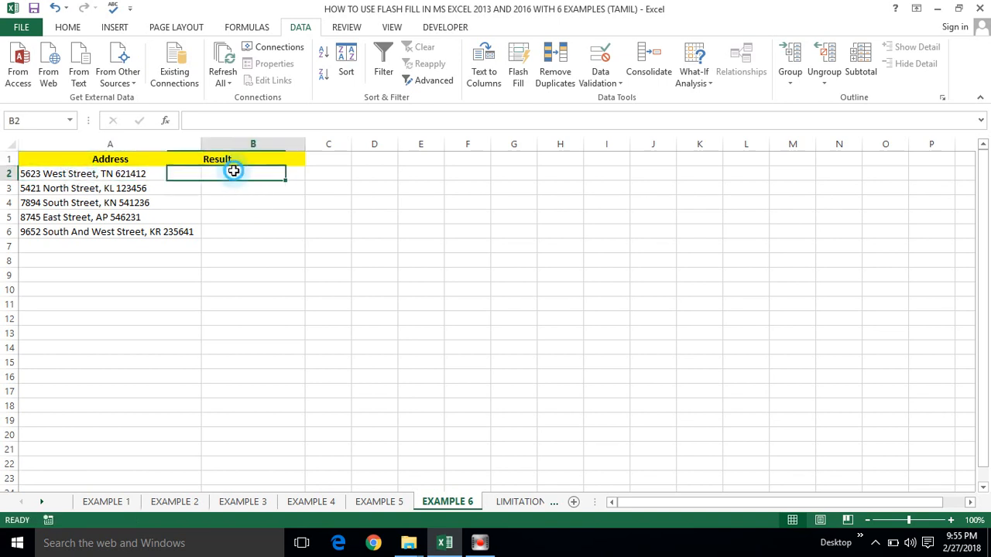
{"action": "type", "text": "TN"}
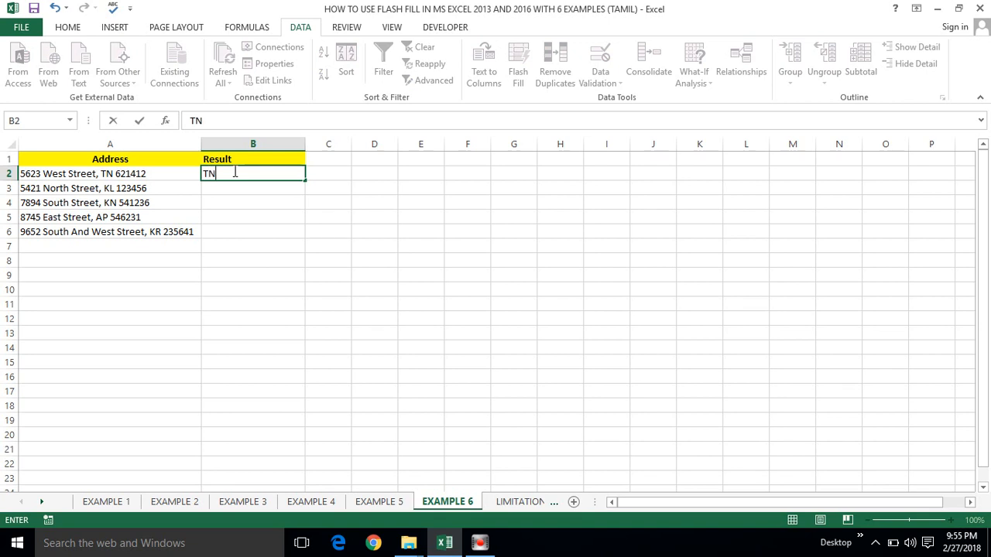
{"action": "key", "text": "Return"}
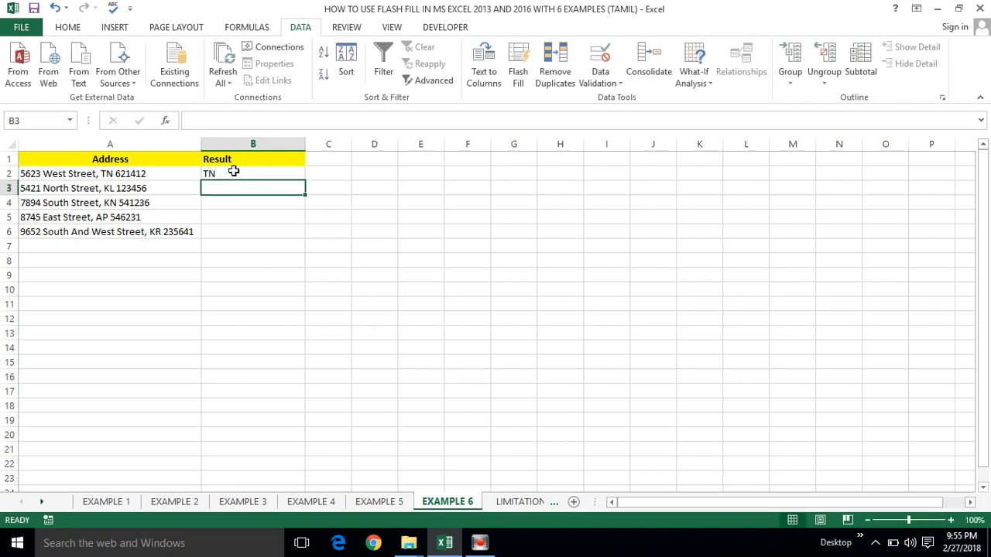
{"action": "key", "text": "ctrl+e"}
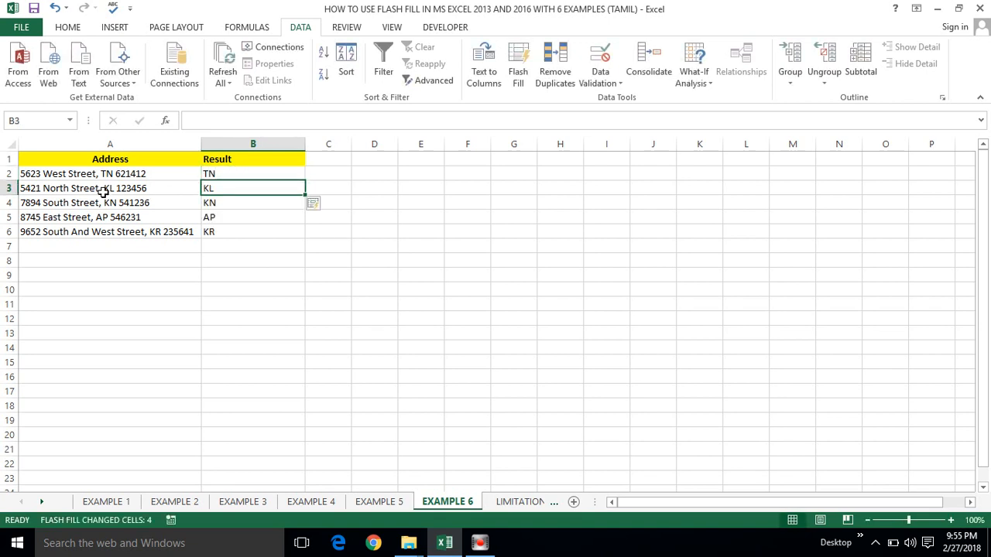
Step: Verify the TN, KL and KN results against the addresses in column A
{"action": "left_click", "coordinate": [220, 172]}
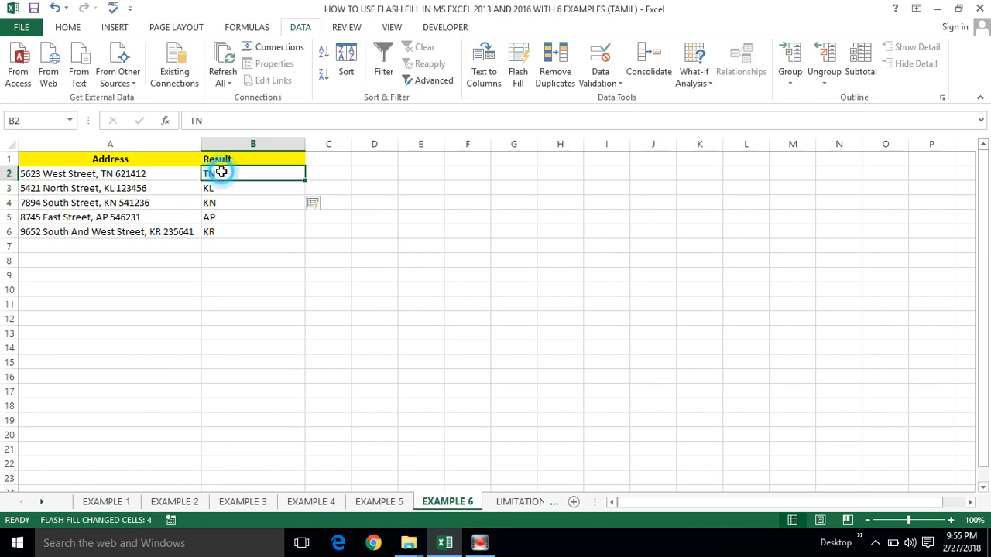
{"action": "left_click", "coordinate": [129, 175]}
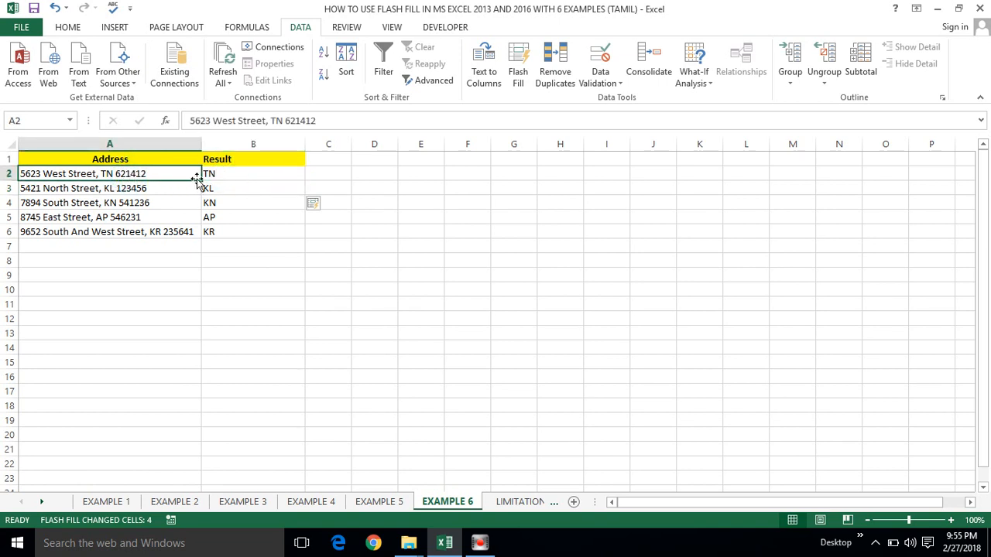
{"action": "left_click", "coordinate": [221, 175]}
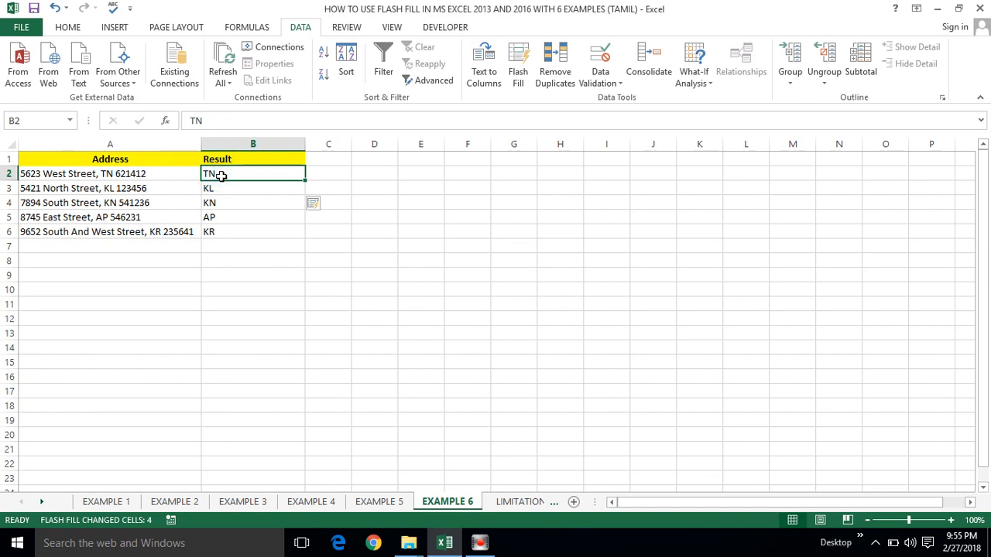
{"action": "left_click", "coordinate": [219, 188]}
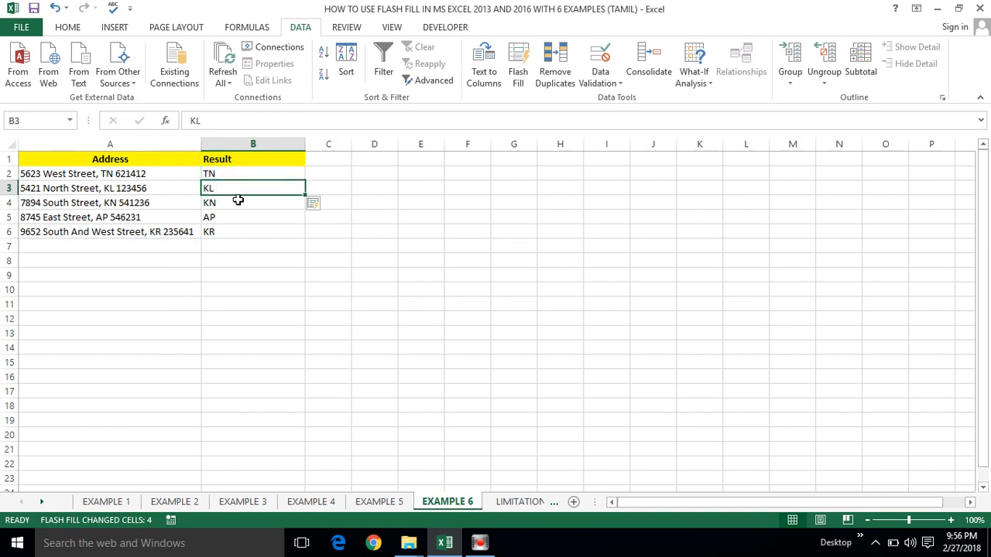
{"action": "left_click", "coordinate": [235, 201]}
{"action": "left_click", "coordinate": [22, 171]}
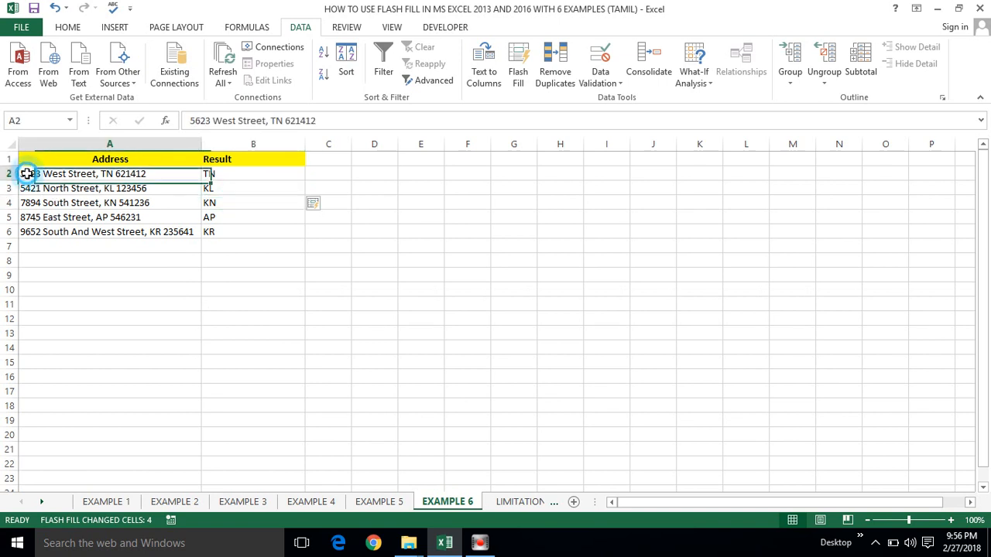
{"action": "left_click", "coordinate": [214, 174]}
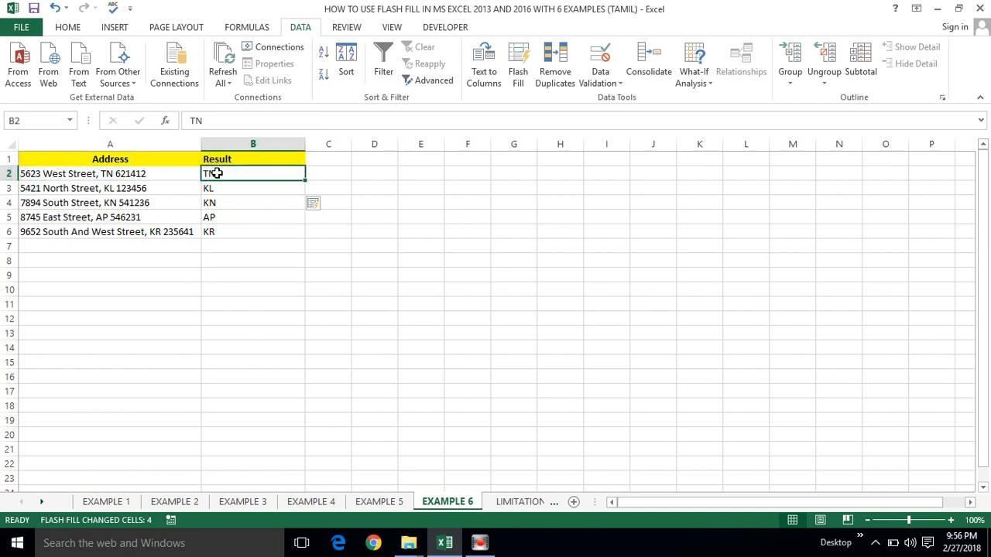
{"action": "left_click", "coordinate": [507, 501]}
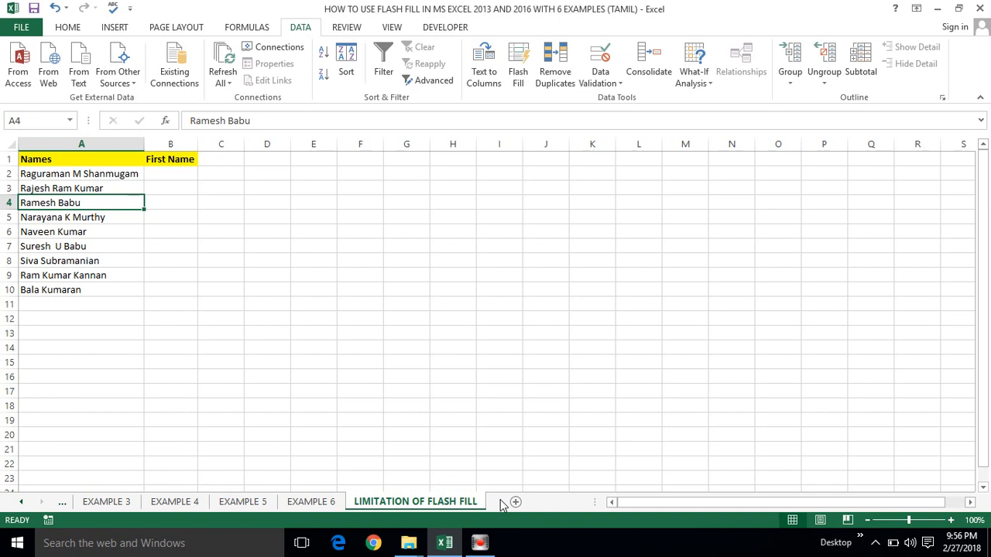
{"action": "left_click", "coordinate": [319, 503]}
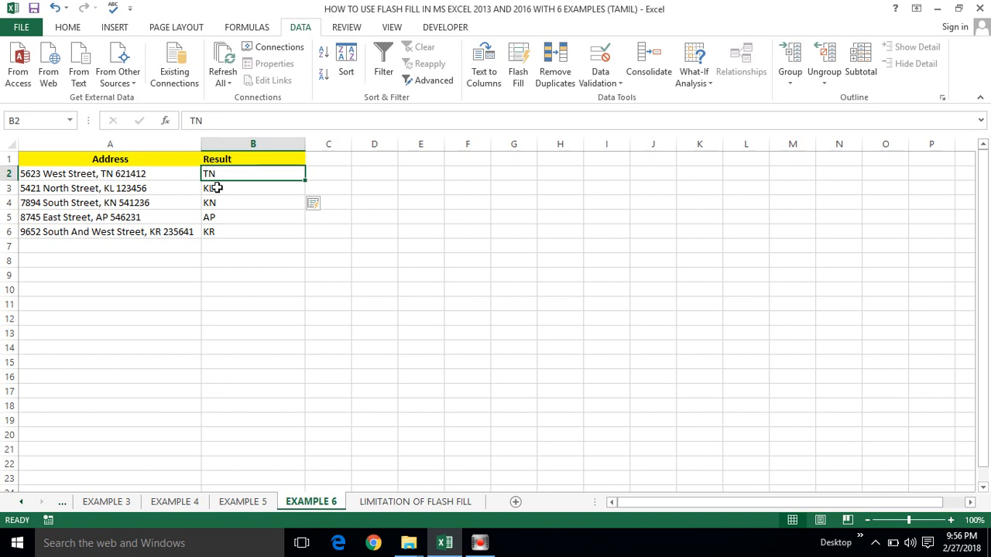
{"action": "left_click", "coordinate": [218, 188]}
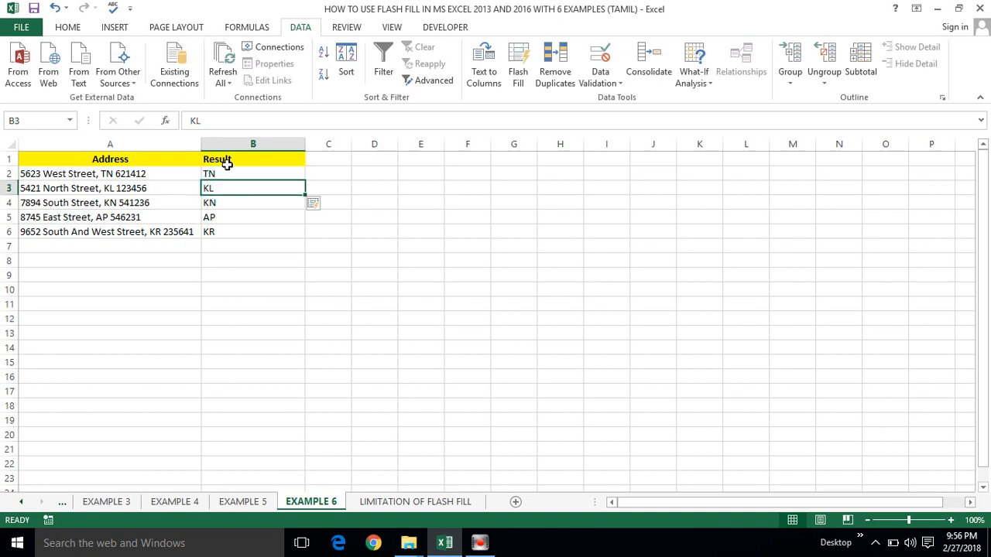
{"action": "left_click", "coordinate": [222, 174]}
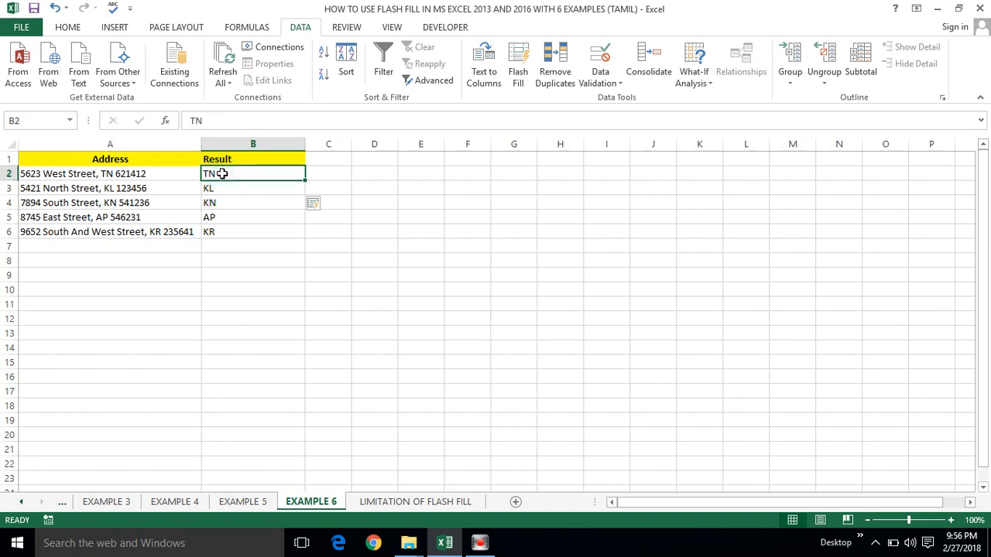
{"action": "left_click", "coordinate": [107, 173]}
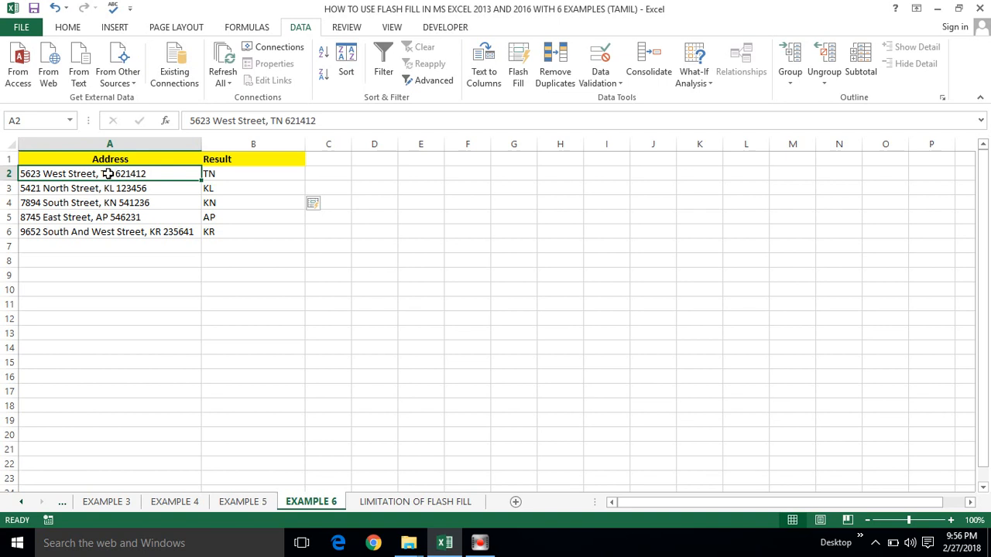
{"action": "left_click", "coordinate": [222, 177]}
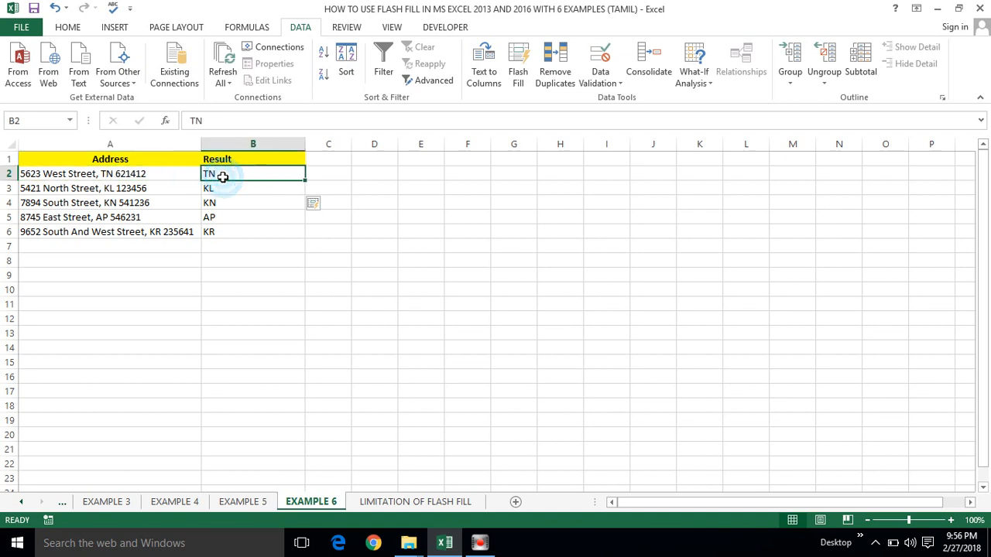
{"action": "double_click", "coordinate": [111, 176]}
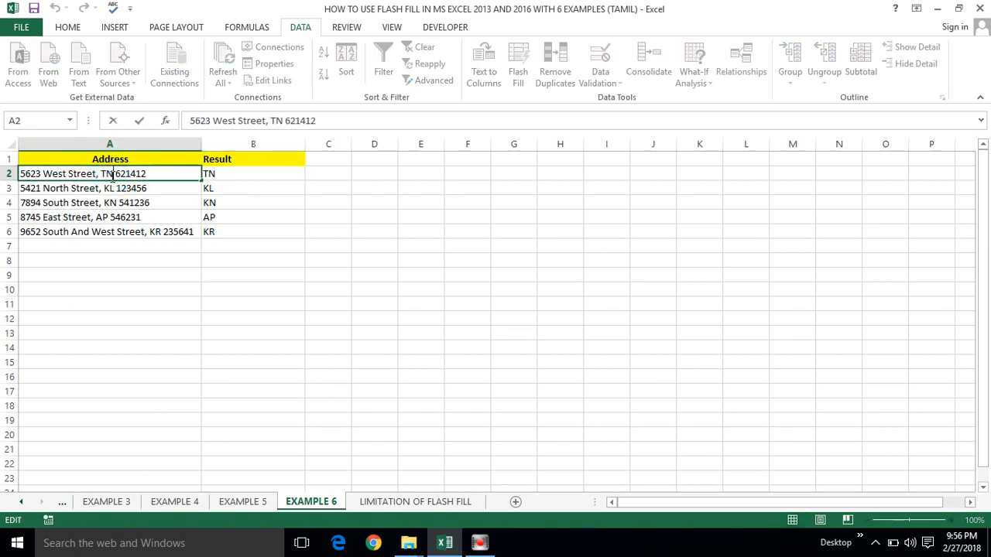
{"action": "key", "text": "BackSpace"}
{"action": "key", "text": "BackSpace"}
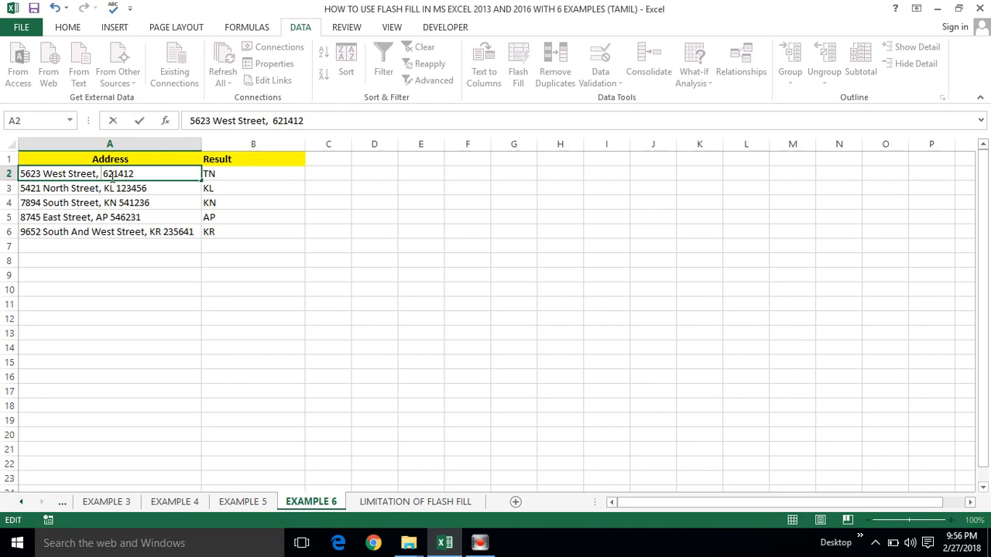
{"action": "type", "text": "NM"}
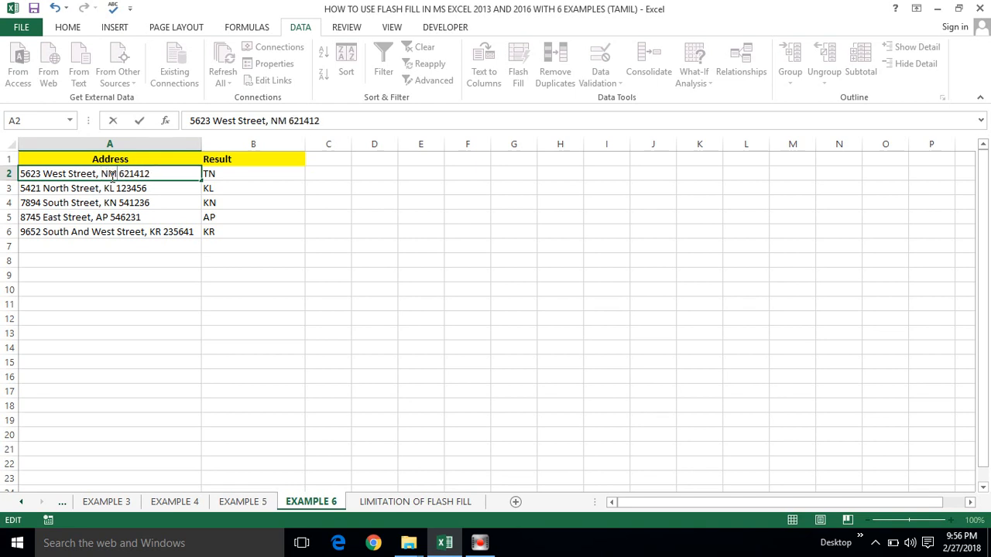
{"action": "left_click", "coordinate": [255, 207]}
Step: Confirm that B2 still shows TN even though the address now reads NM
{"action": "left_click", "coordinate": [249, 232]}
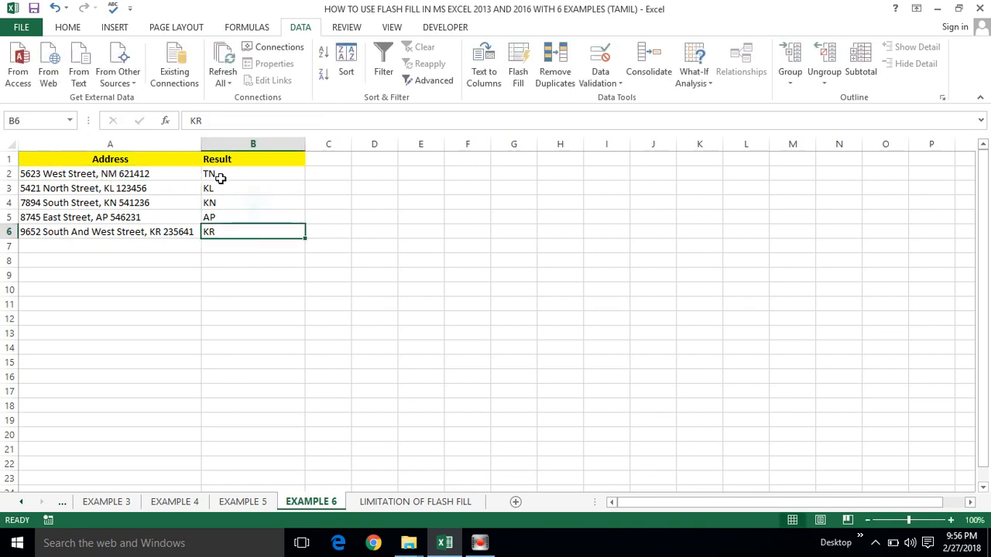
{"action": "left_click", "coordinate": [219, 177]}
{"action": "left_click", "coordinate": [154, 177]}
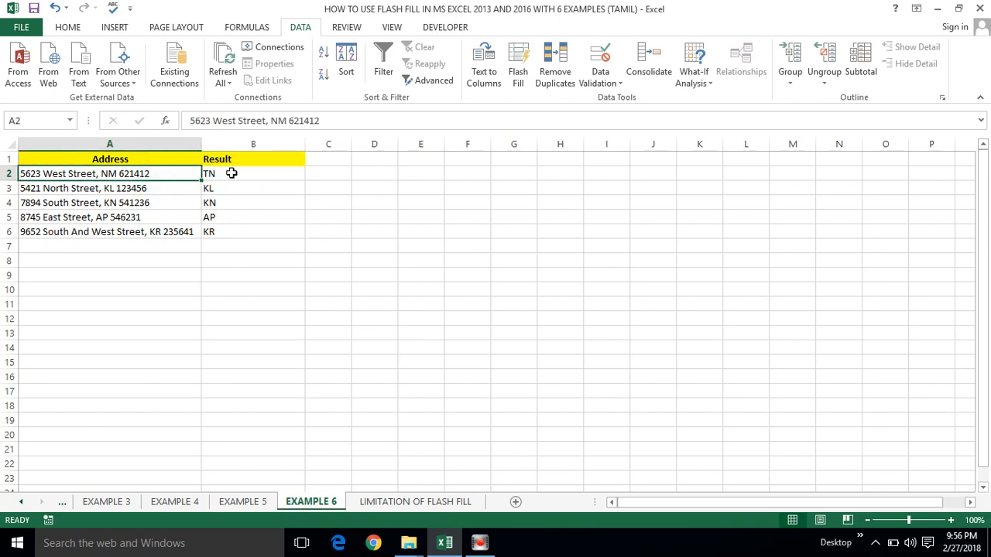
{"action": "left_click", "coordinate": [232, 173]}
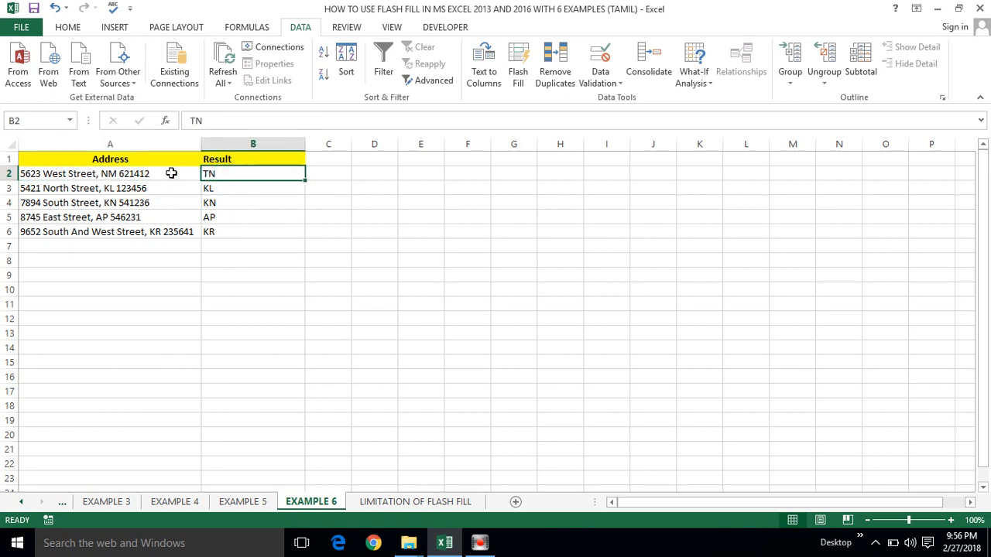
{"action": "left_click", "coordinate": [171, 173]}
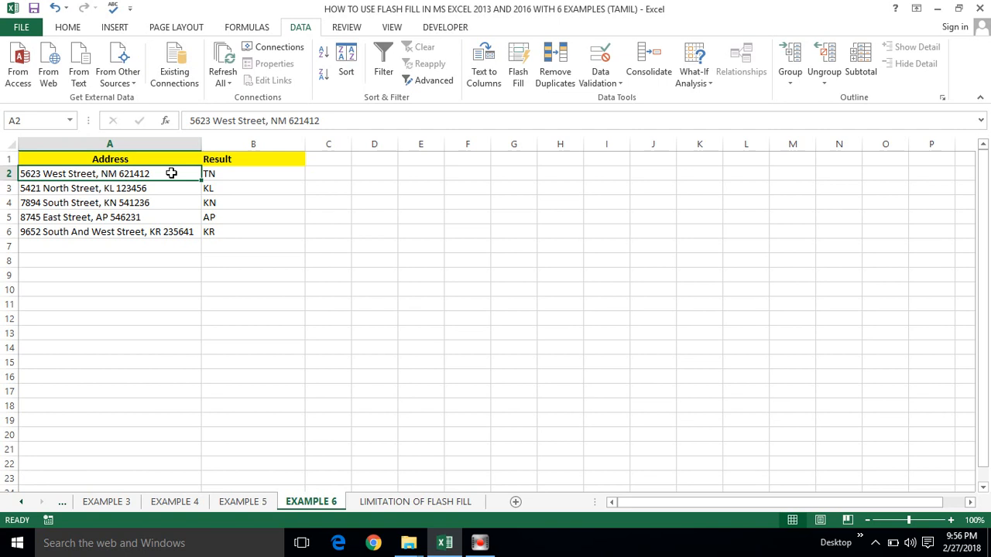
{"action": "left_click", "coordinate": [205, 174]}
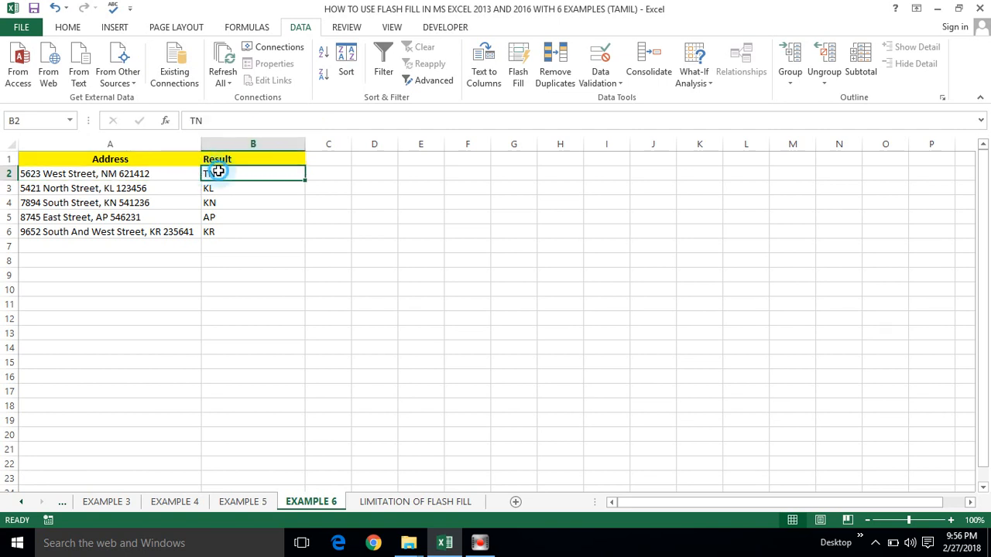
{"action": "left_click", "coordinate": [138, 174]}
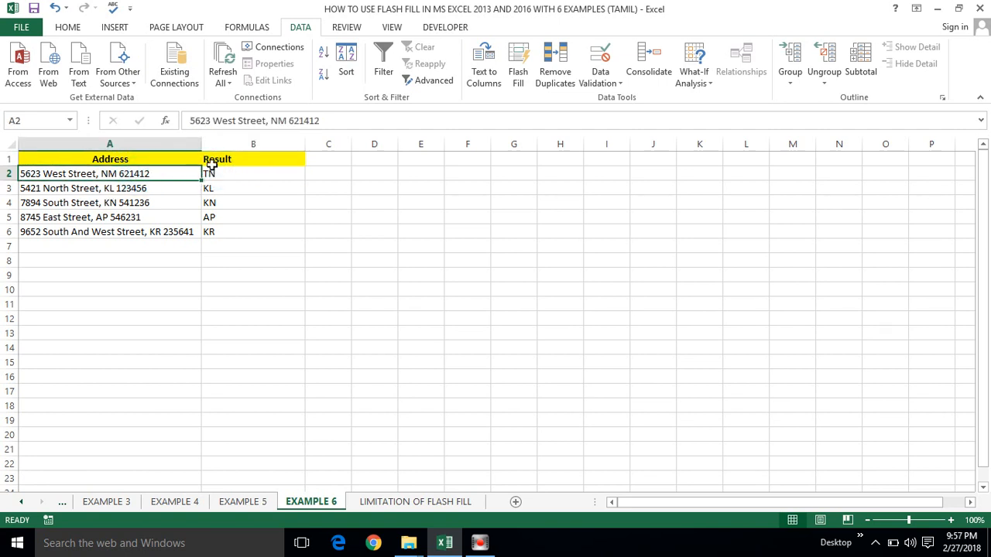
{"action": "left_click", "coordinate": [221, 163]}
{"action": "left_click", "coordinate": [219, 172]}
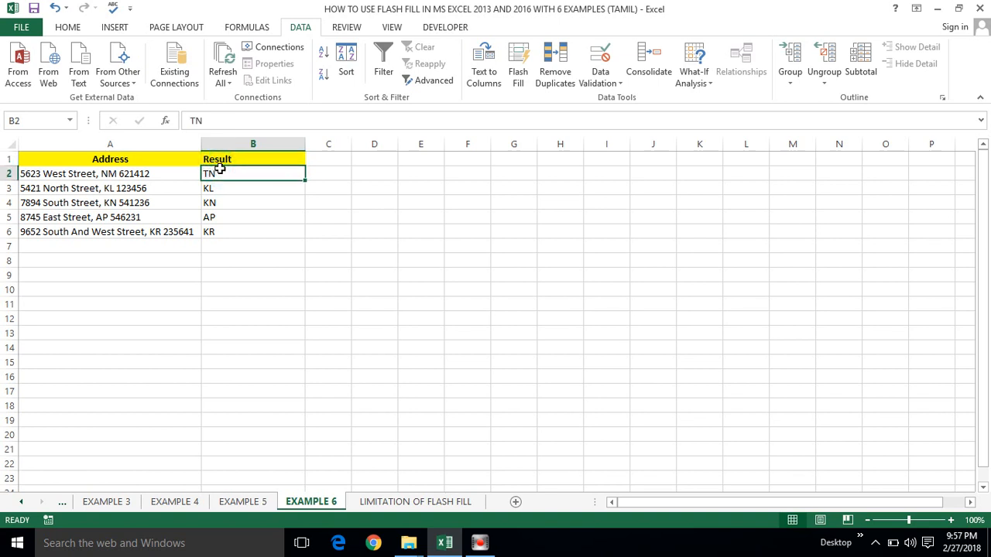
{"action": "left_click", "coordinate": [153, 173]}
{"action": "left_click", "coordinate": [216, 173]}
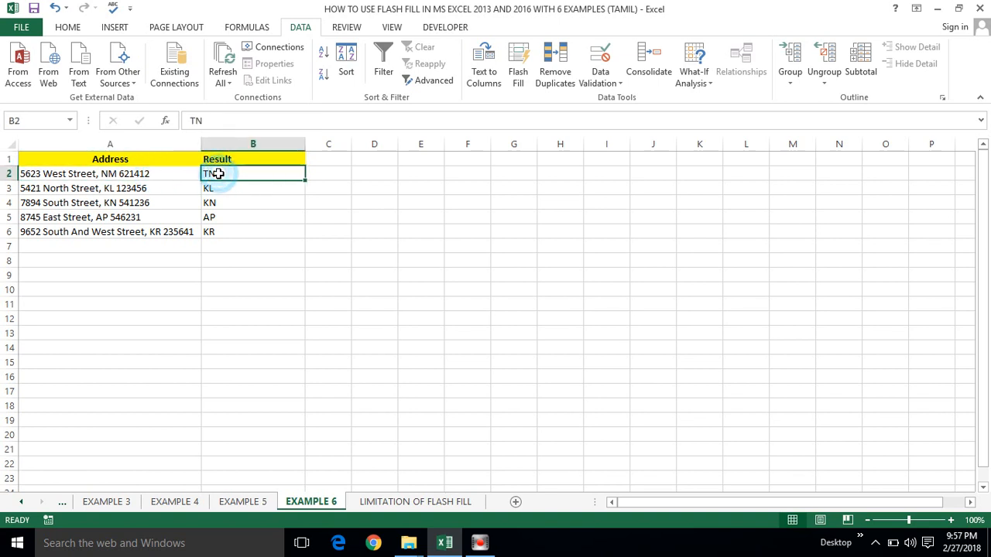
{"action": "left_click", "coordinate": [395, 502]}
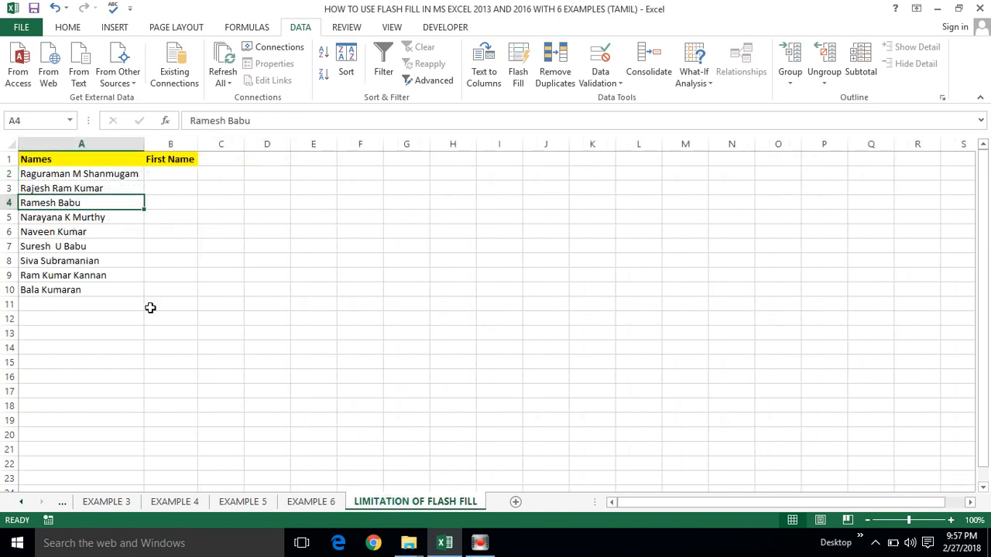
{"action": "left_click", "coordinate": [156, 174]}
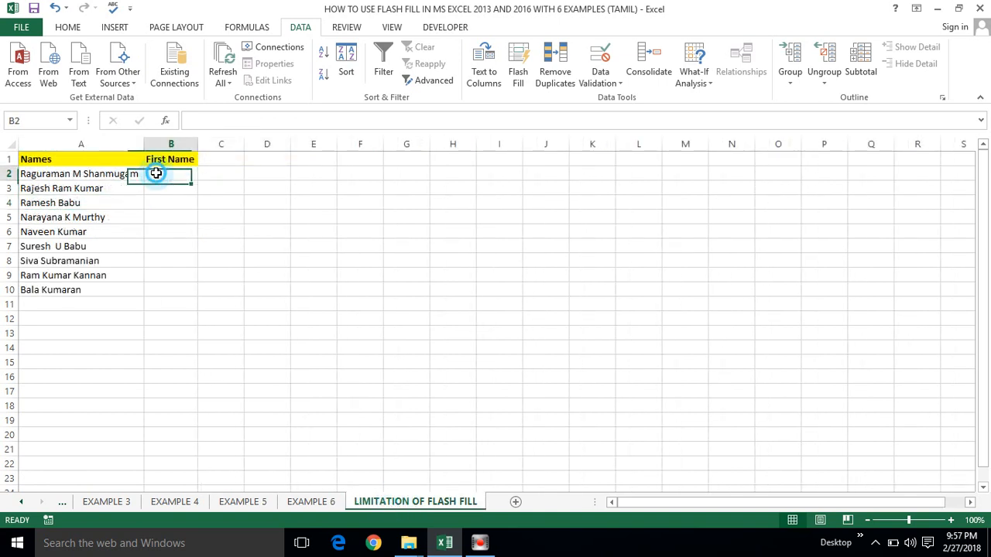
{"action": "left_click", "coordinate": [45, 174]}
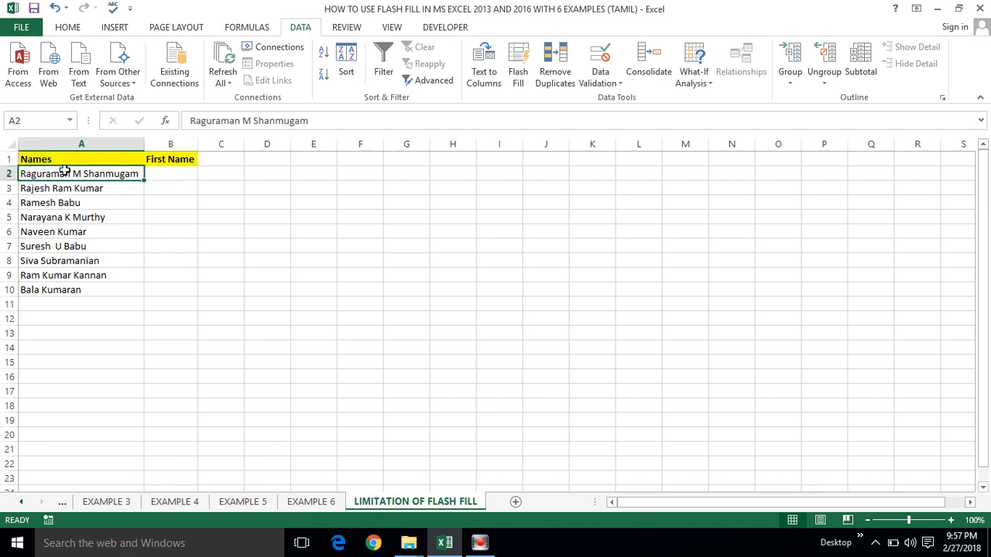
{"action": "left_click", "coordinate": [166, 173]}
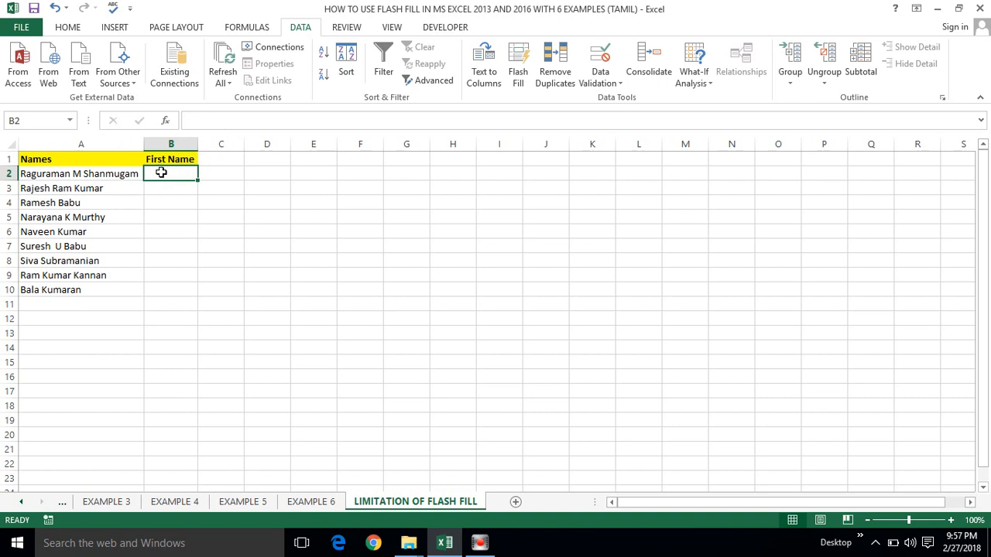
{"action": "left_click", "coordinate": [39, 188]}
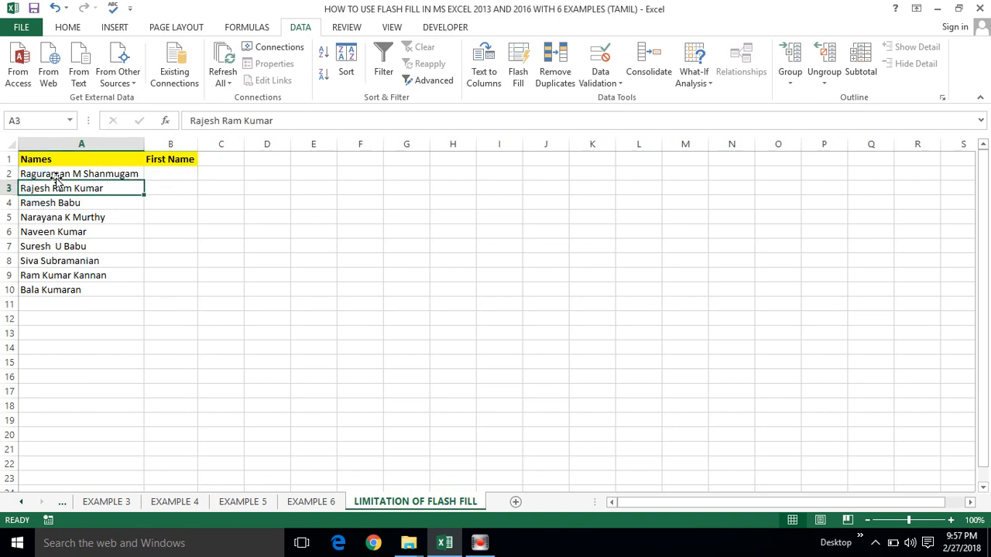
{"action": "left_click", "coordinate": [98, 169]}
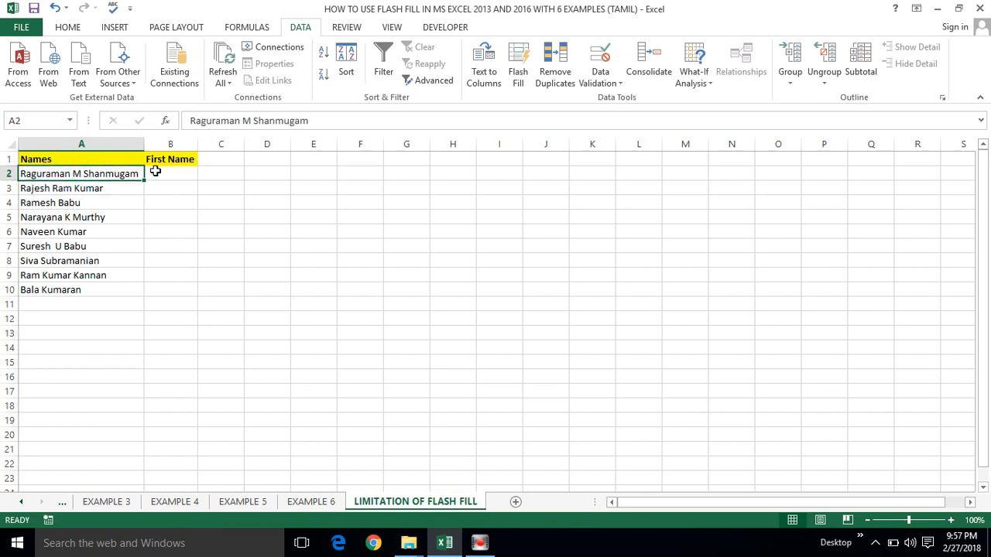
{"action": "left_click", "coordinate": [155, 171]}
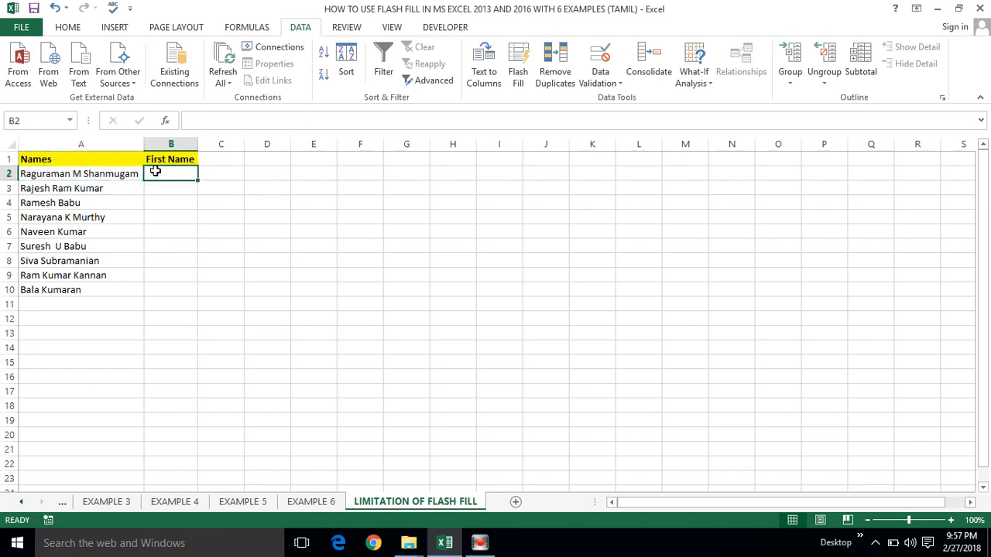
Step: Enter M in B2 and Flash Fill the rest of the First Name column
{"action": "type", "text": "M"}
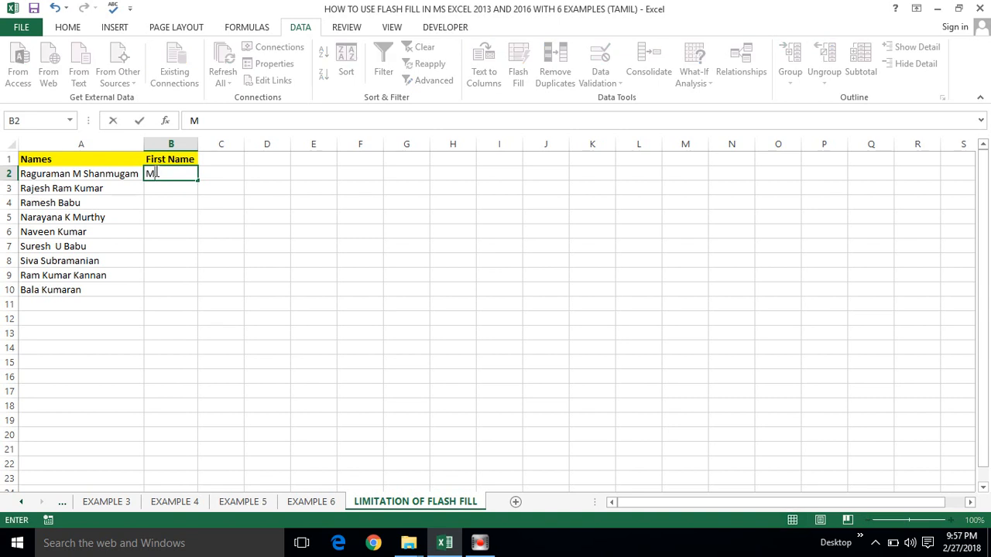
{"action": "key", "text": "Return"}
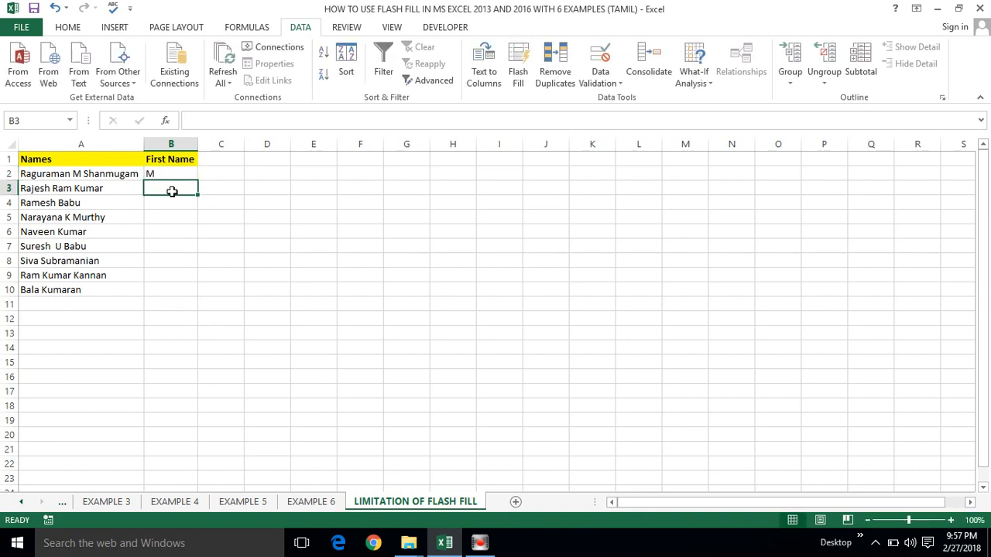
{"action": "key", "text": "ctrl+e"}
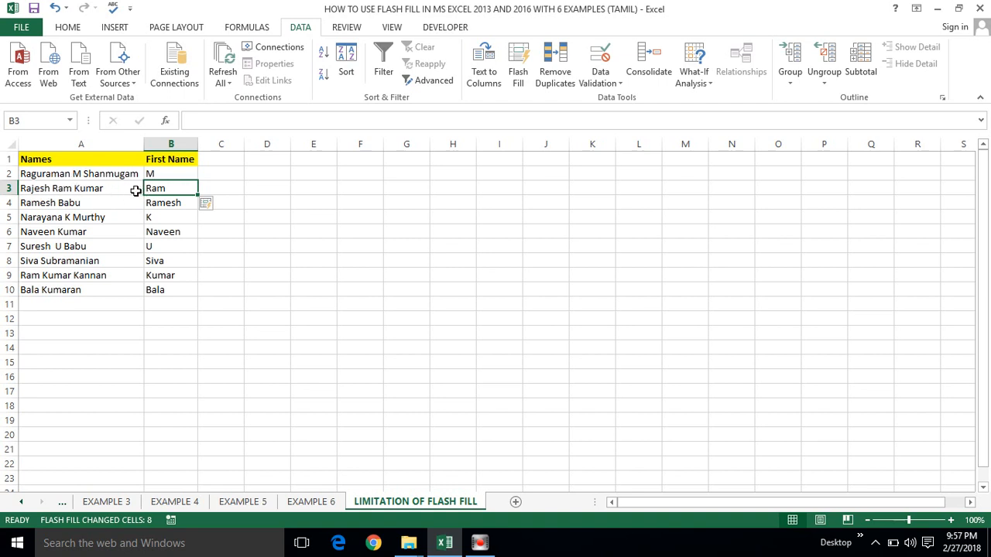
Step: Compare the extracted first names such as Ram and Ramesh with their full names
{"action": "left_click", "coordinate": [70, 191]}
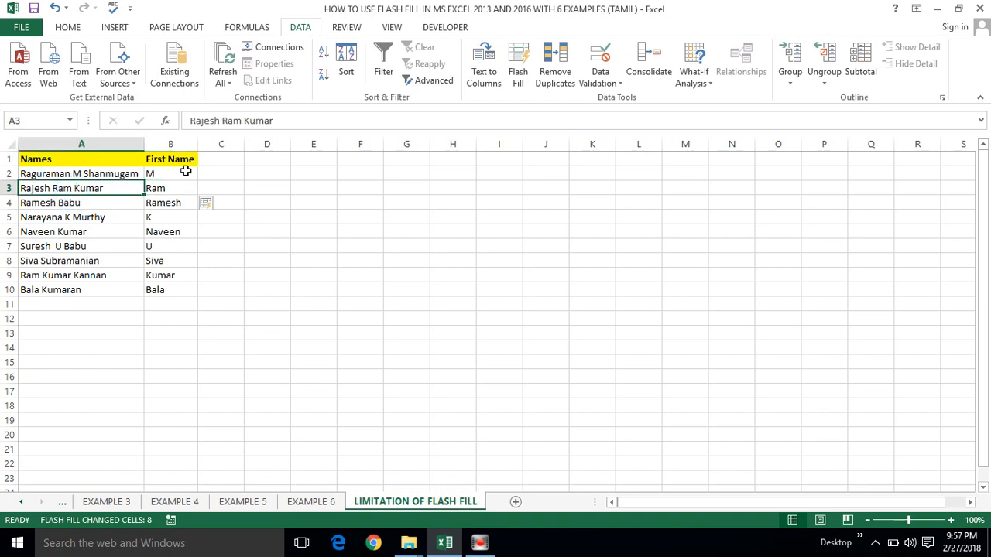
{"action": "left_click", "coordinate": [165, 190]}
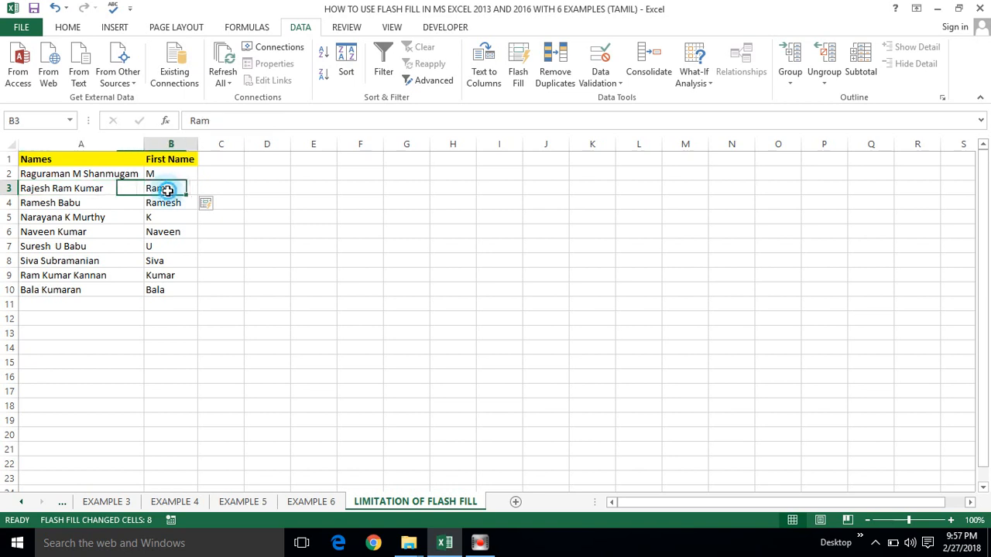
{"action": "left_click", "coordinate": [67, 203]}
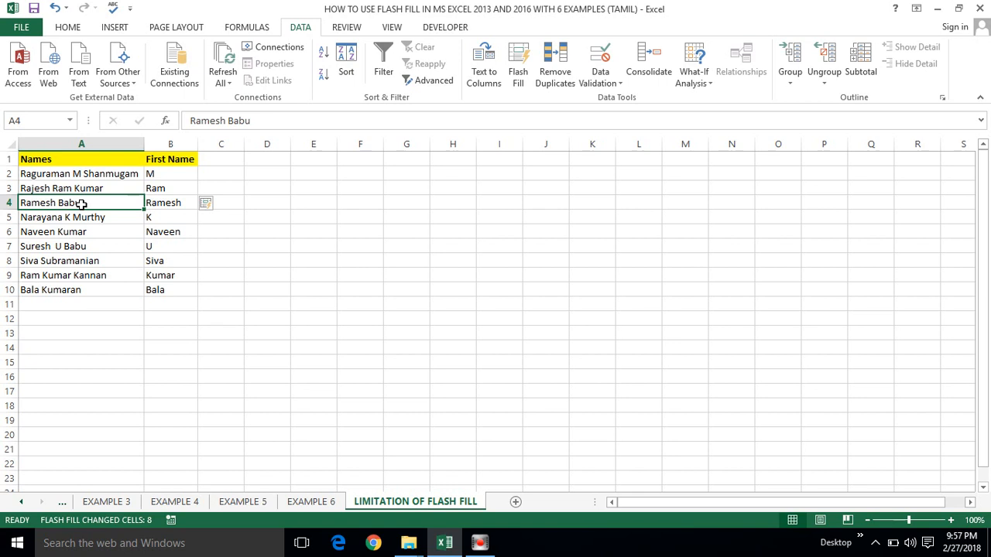
{"action": "left_click", "coordinate": [171, 202]}
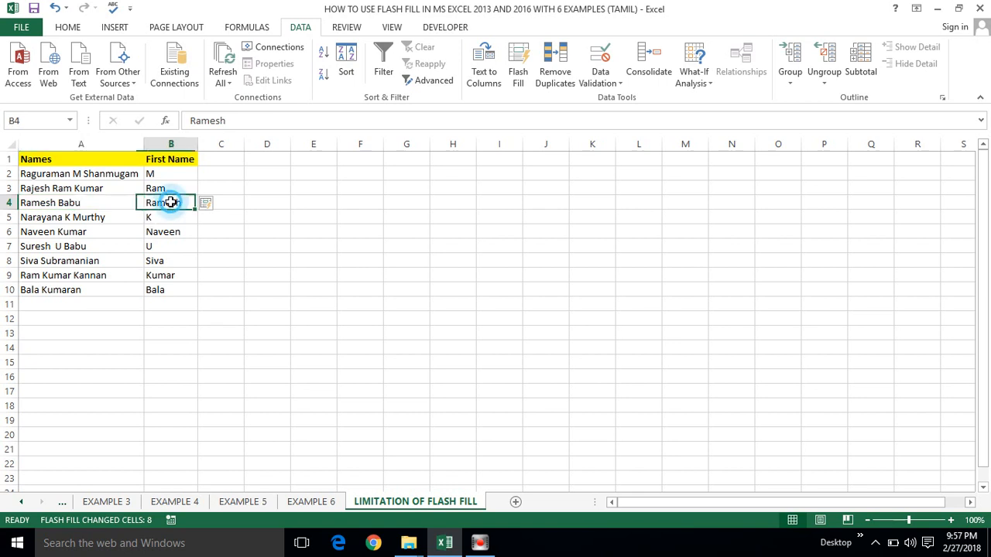
{"action": "left_click", "coordinate": [40, 203]}
{"action": "left_click", "coordinate": [165, 205]}
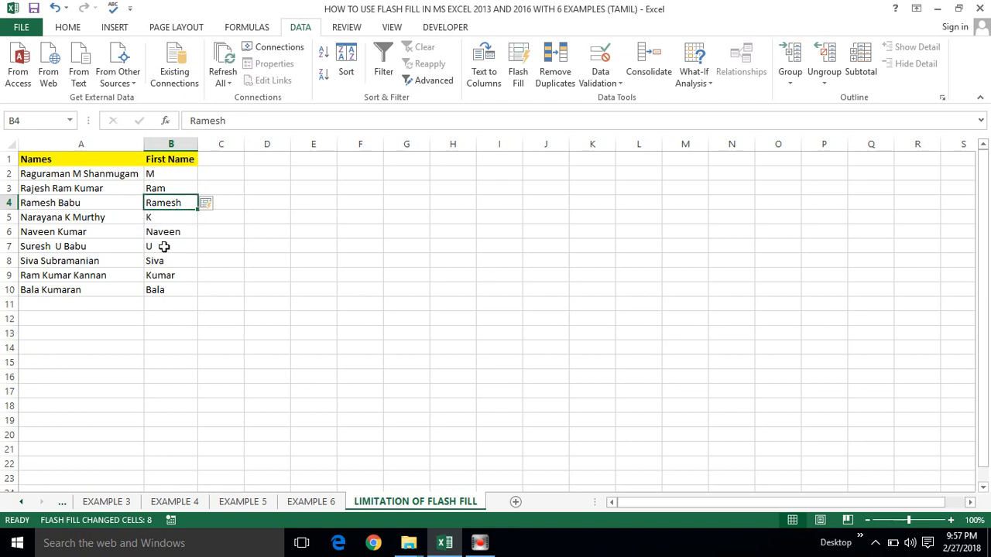
{"action": "left_click", "coordinate": [164, 246]}
{"action": "left_click", "coordinate": [147, 174]}
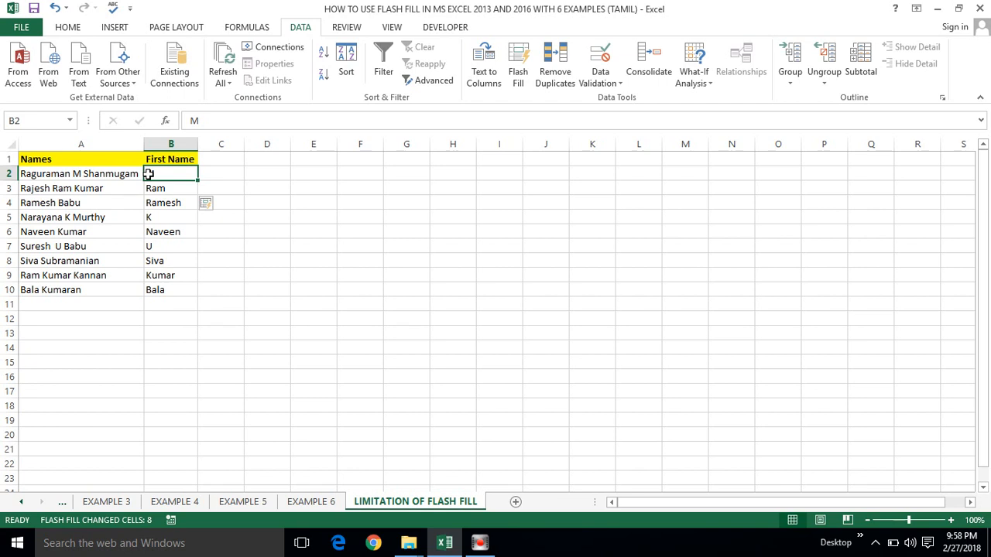
{"action": "left_click", "coordinate": [96, 175]}
{"action": "left_click", "coordinate": [148, 175]}
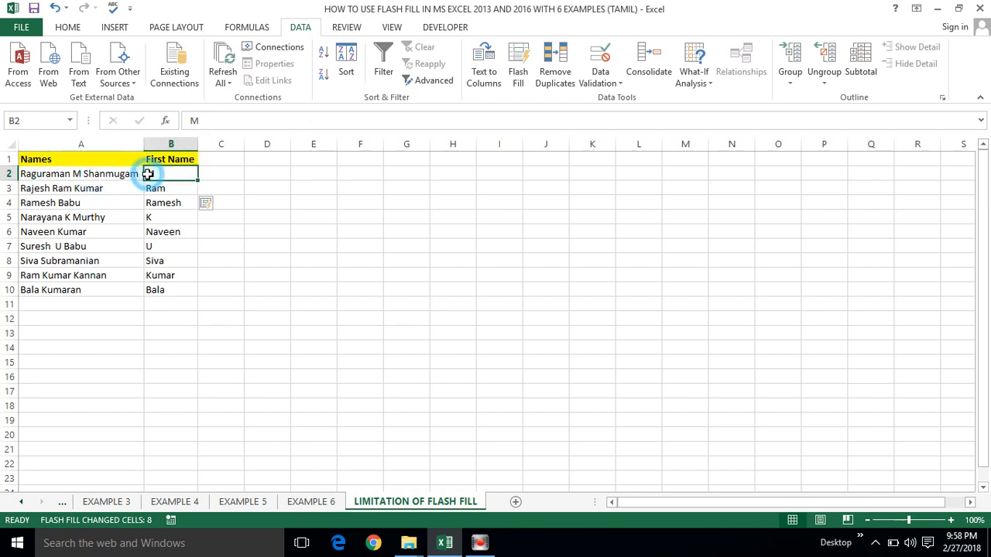
{"action": "left_click", "coordinate": [148, 187]}
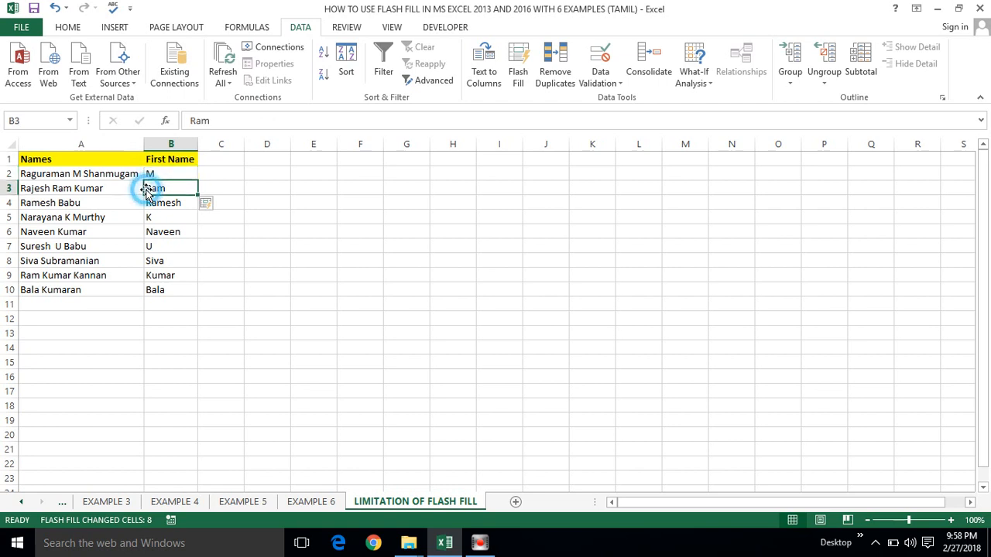
{"action": "left_click", "coordinate": [91, 175]}
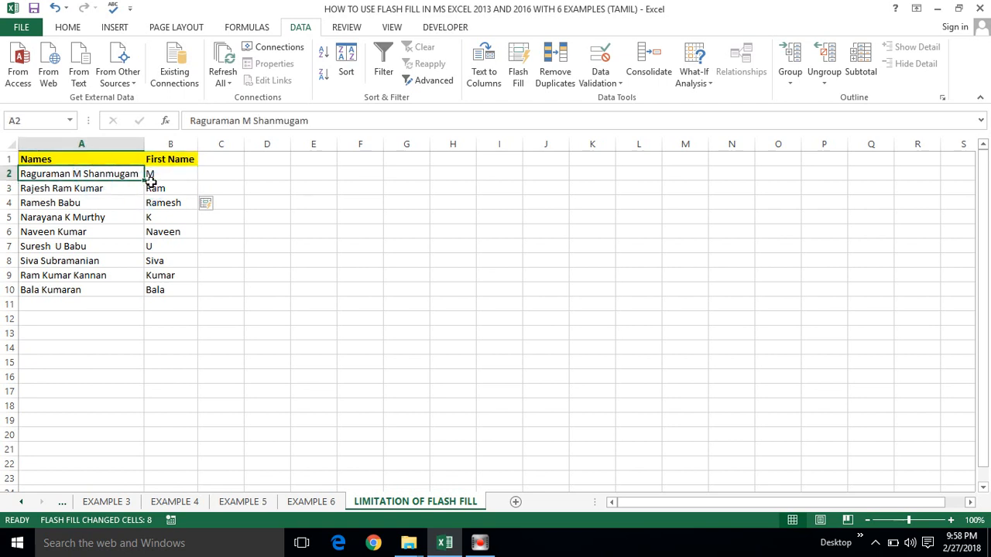
{"action": "left_click", "coordinate": [94, 190]}
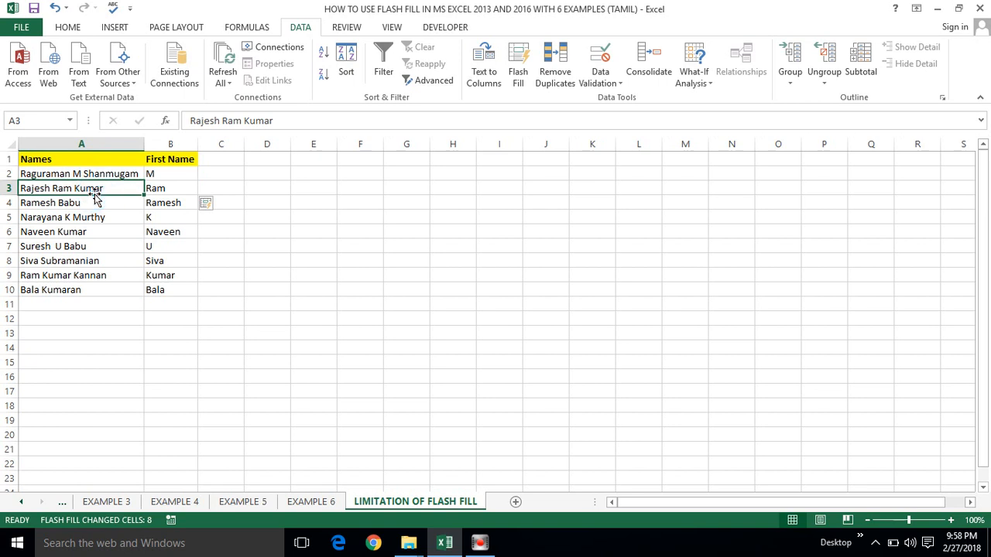
{"action": "left_click", "coordinate": [81, 204]}
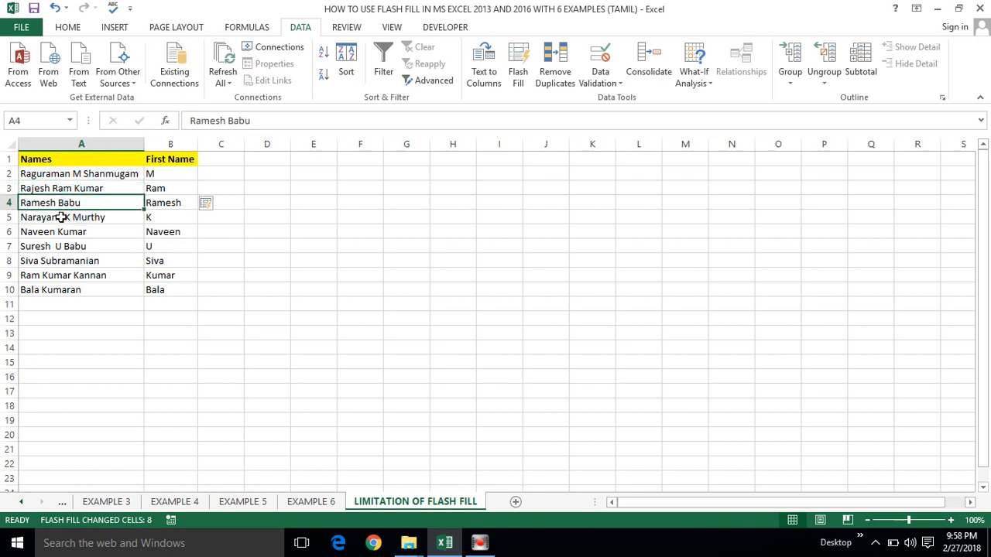
{"action": "left_click", "coordinate": [61, 218]}
{"action": "left_click", "coordinate": [62, 233]}
{"action": "left_click", "coordinate": [157, 175]}
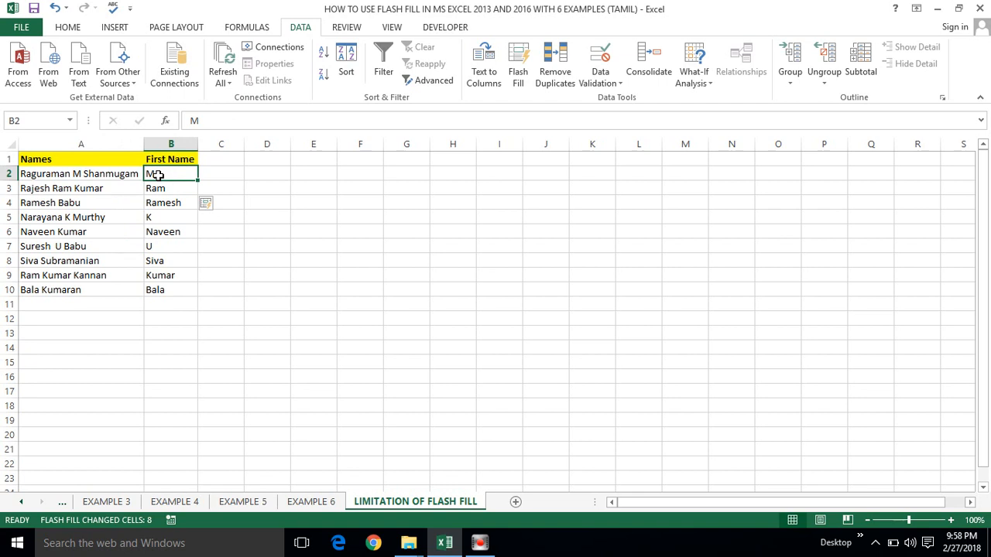
{"action": "left_click", "coordinate": [73, 199]}
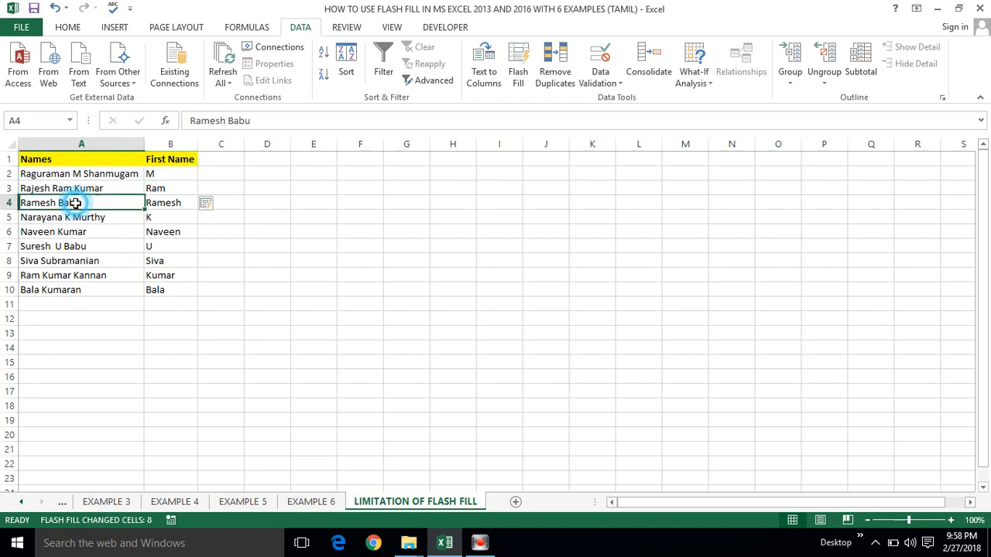
{"action": "left_click", "coordinate": [166, 176]}
{"action": "left_click", "coordinate": [167, 204]}
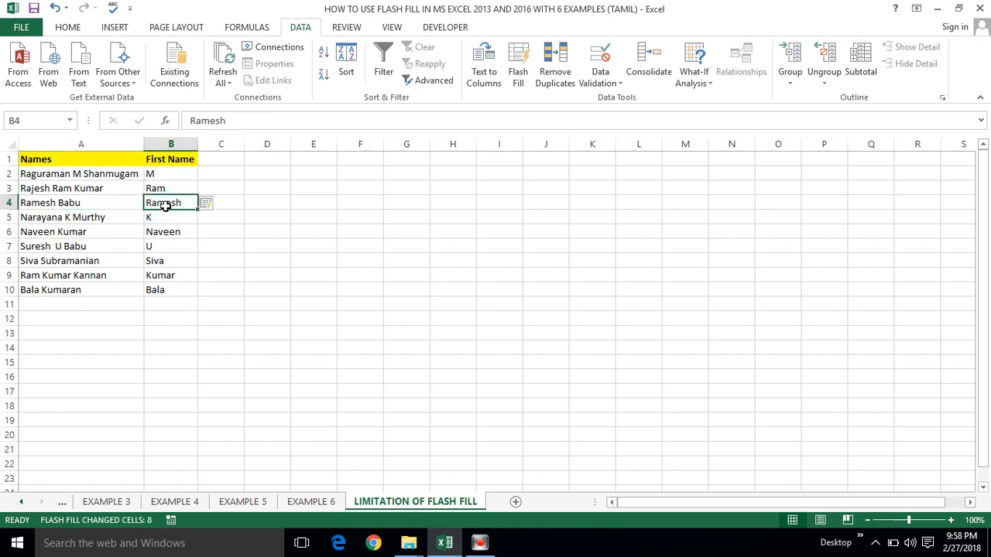
{"action": "left_click", "coordinate": [173, 172]}
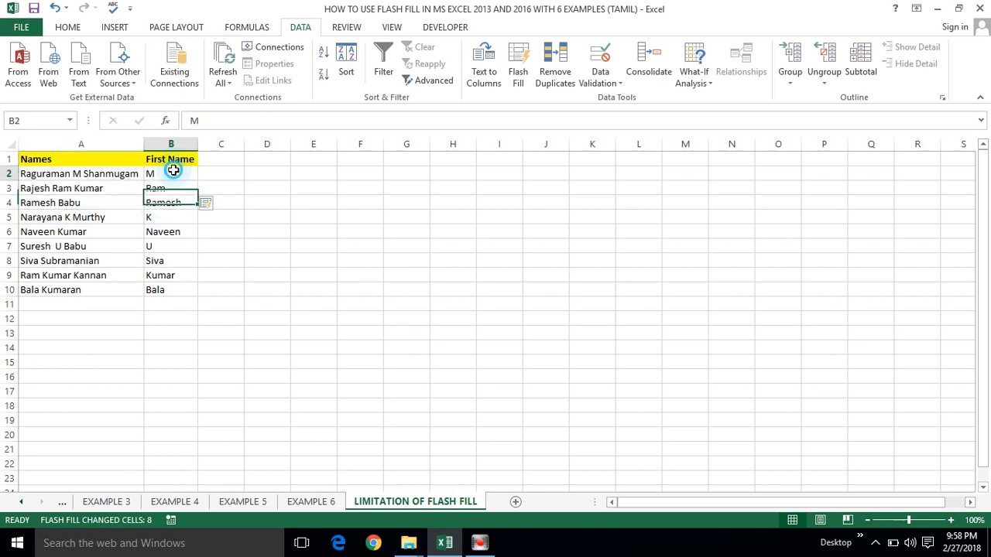
{"action": "left_click", "coordinate": [165, 219]}
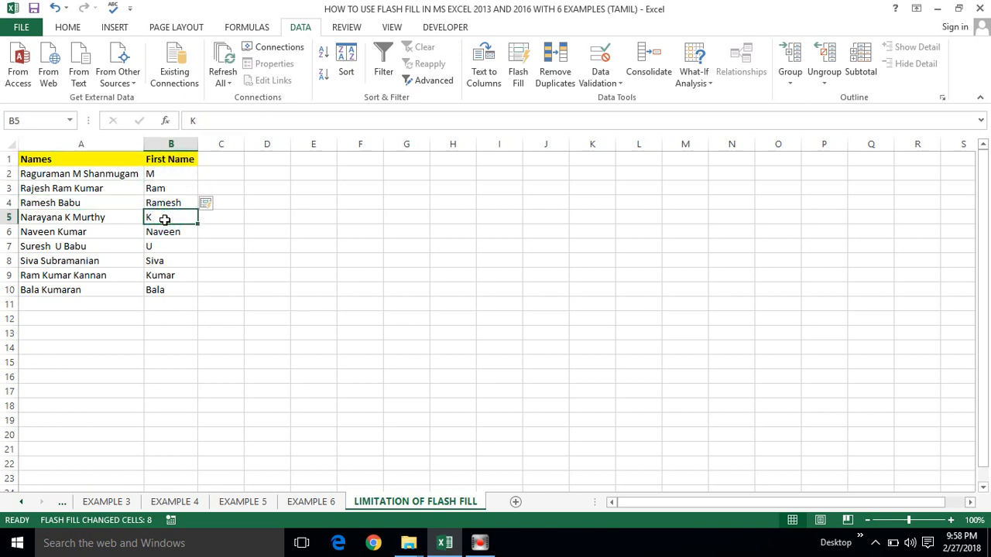
{"action": "left_click", "coordinate": [161, 276]}
{"action": "left_click", "coordinate": [157, 288]}
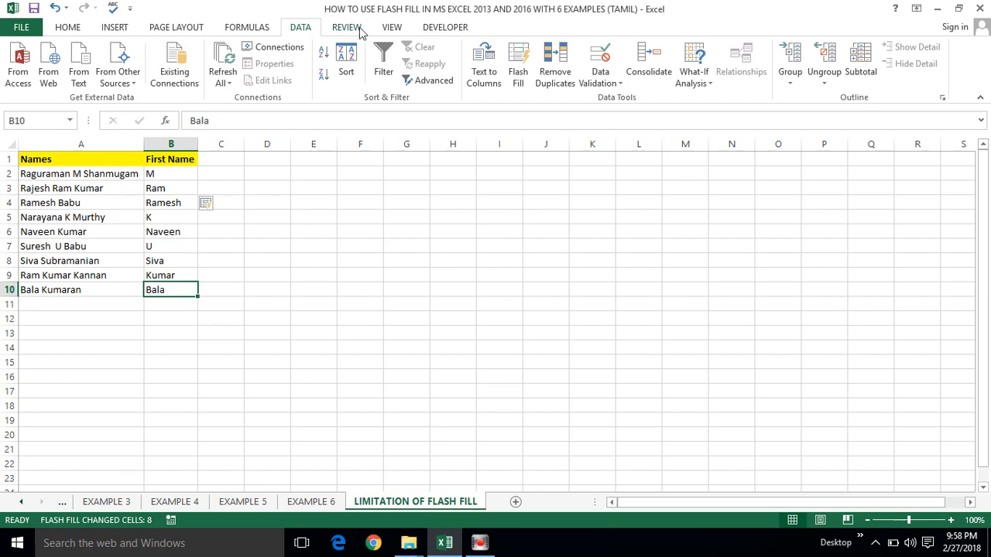
{"action": "left_click", "coordinate": [298, 27]}
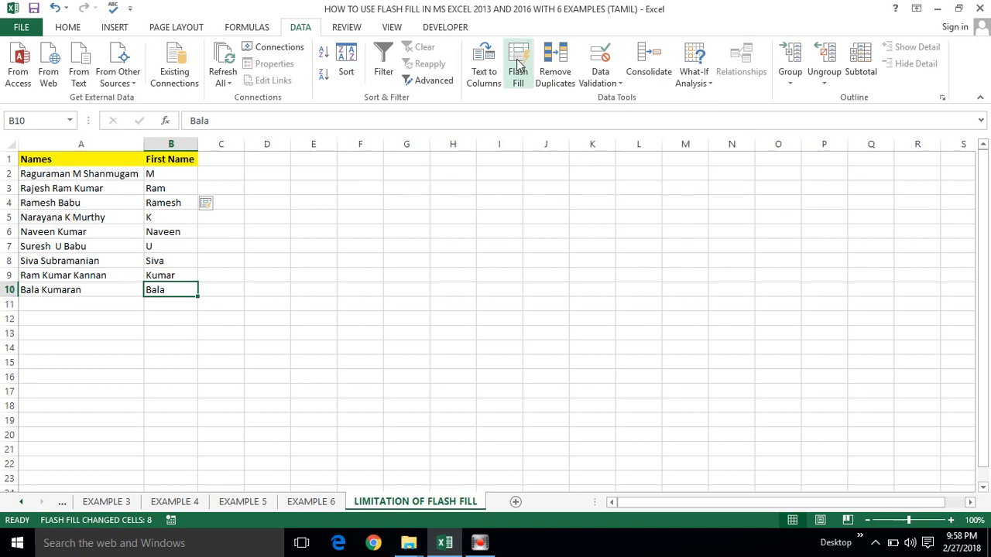
{"action": "left_click", "coordinate": [261, 243]}
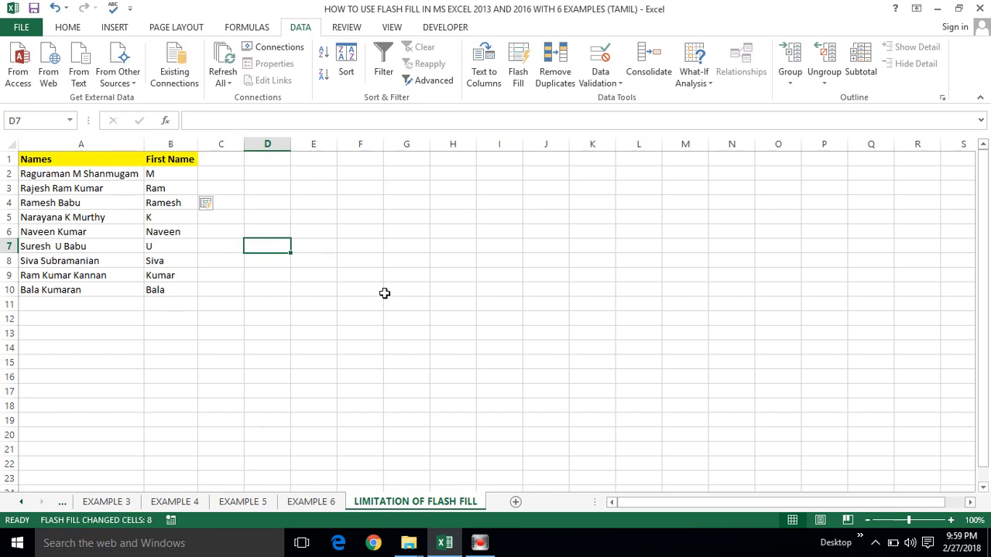
{"action": "left_click", "coordinate": [353, 290]}
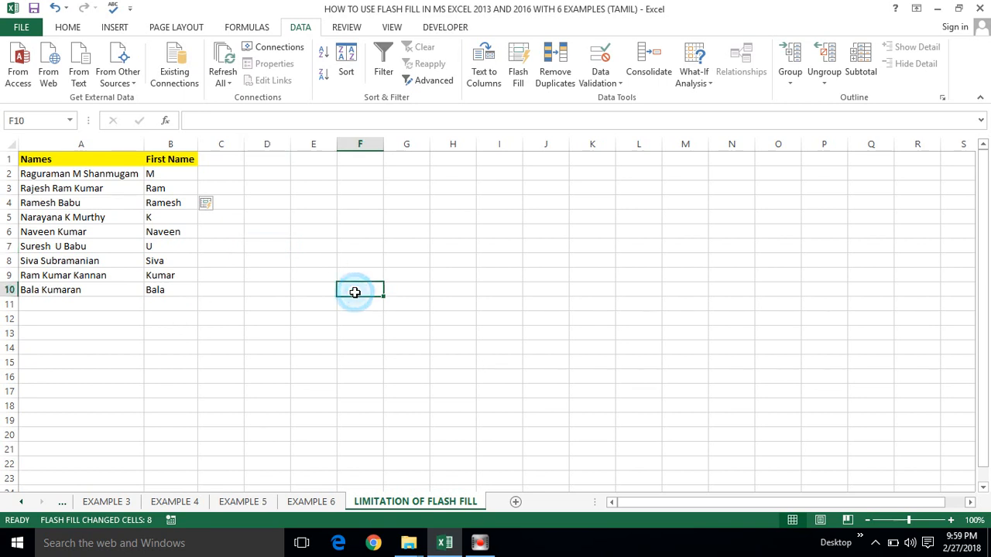